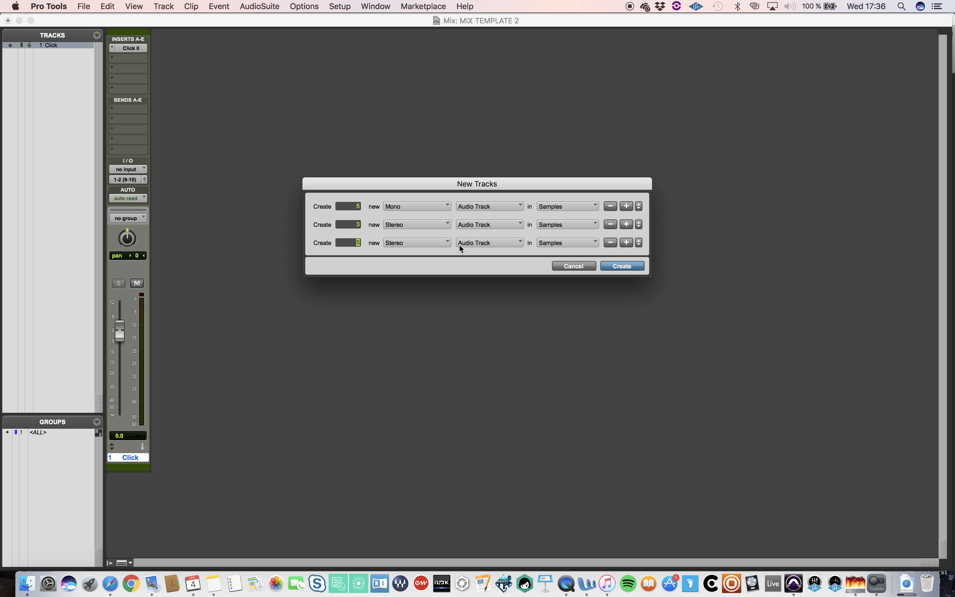
# Change the row of five stereo tracks to Aux Input and add another row for five stereo Aux Inputs
pyautogui.click(474, 259)
pyautogui.click(626, 242)
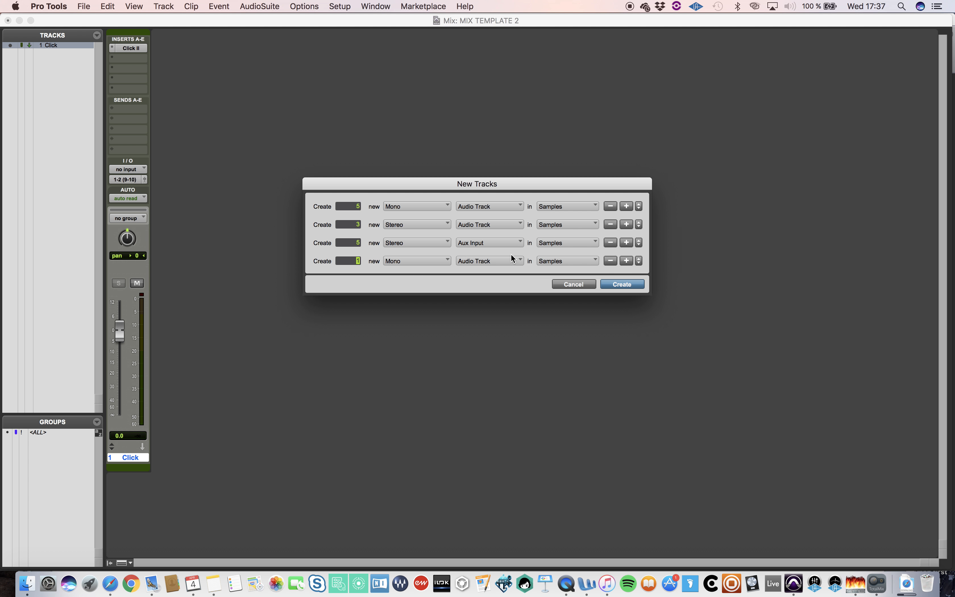
pyautogui.click(427, 261)
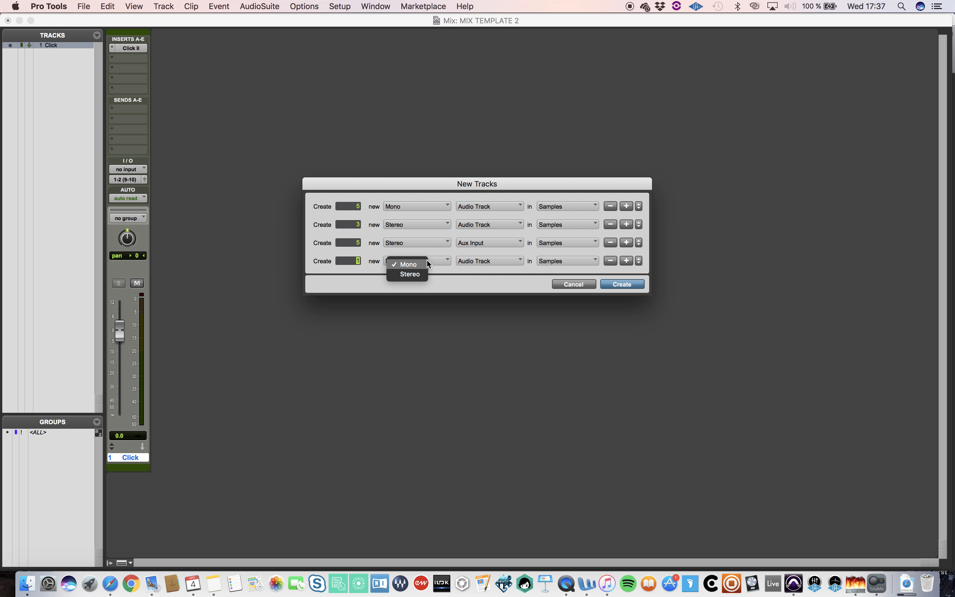
pyautogui.click(413, 272)
pyautogui.click(468, 260)
pyautogui.click(472, 272)
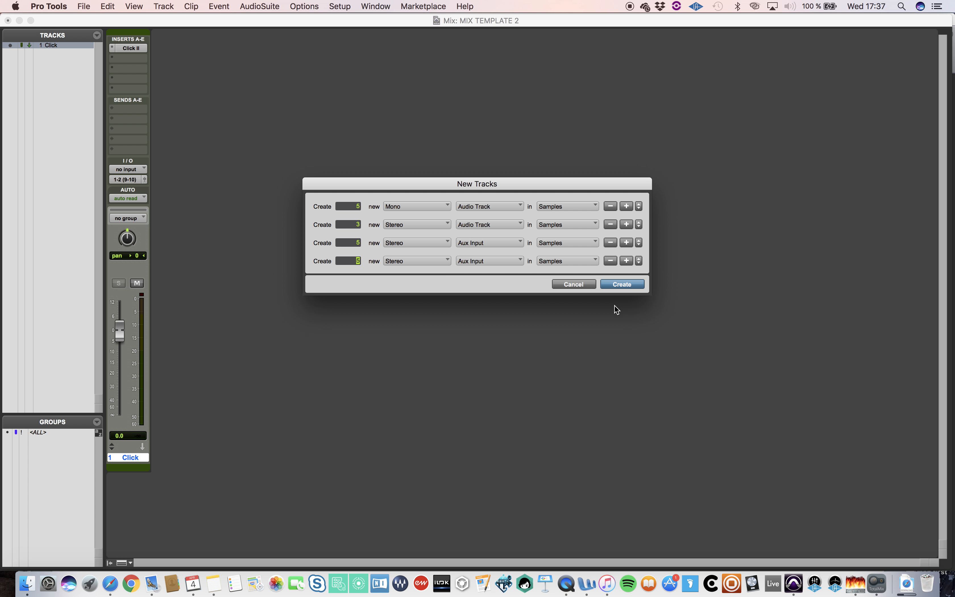
# Add a row for one stereo Master Fader and create all the listed tracks
pyautogui.click(627, 261)
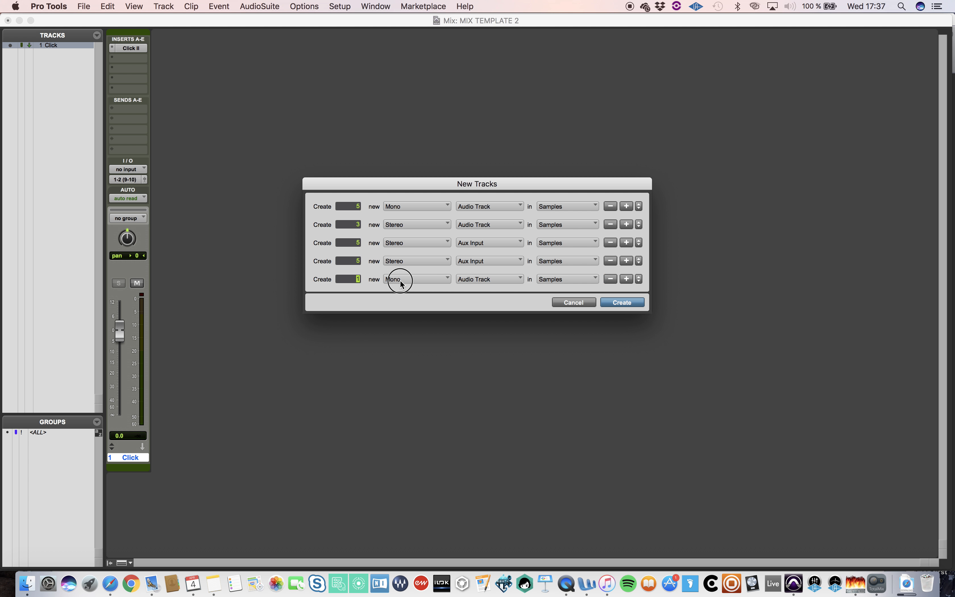
pyautogui.click(400, 289)
pyautogui.click(459, 278)
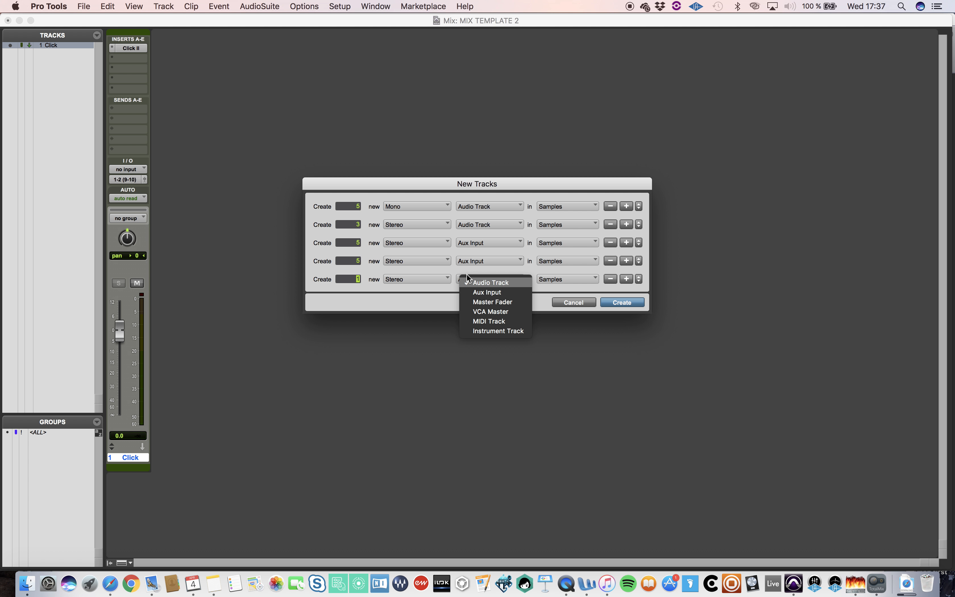
pyautogui.click(478, 302)
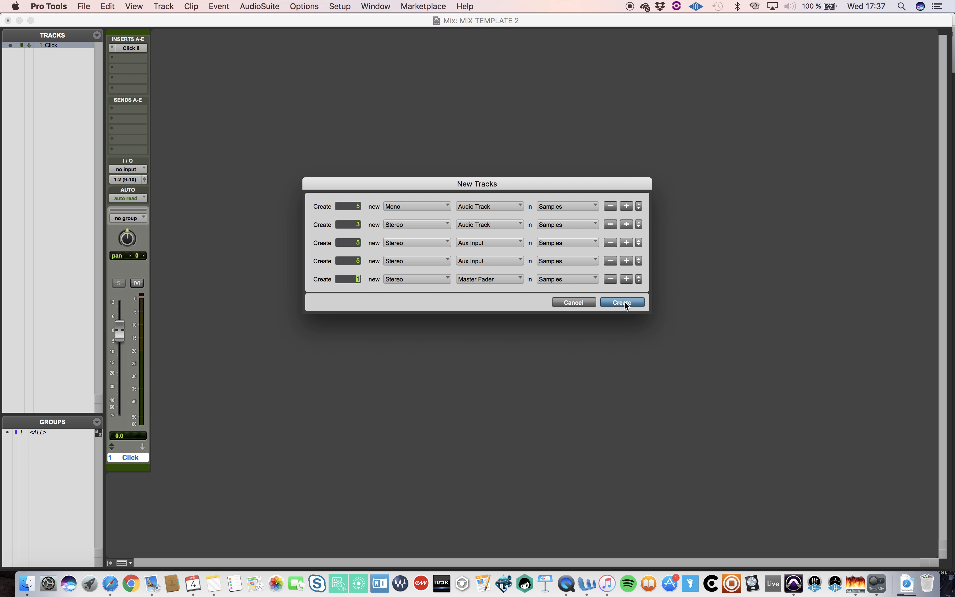
pyautogui.click(624, 303)
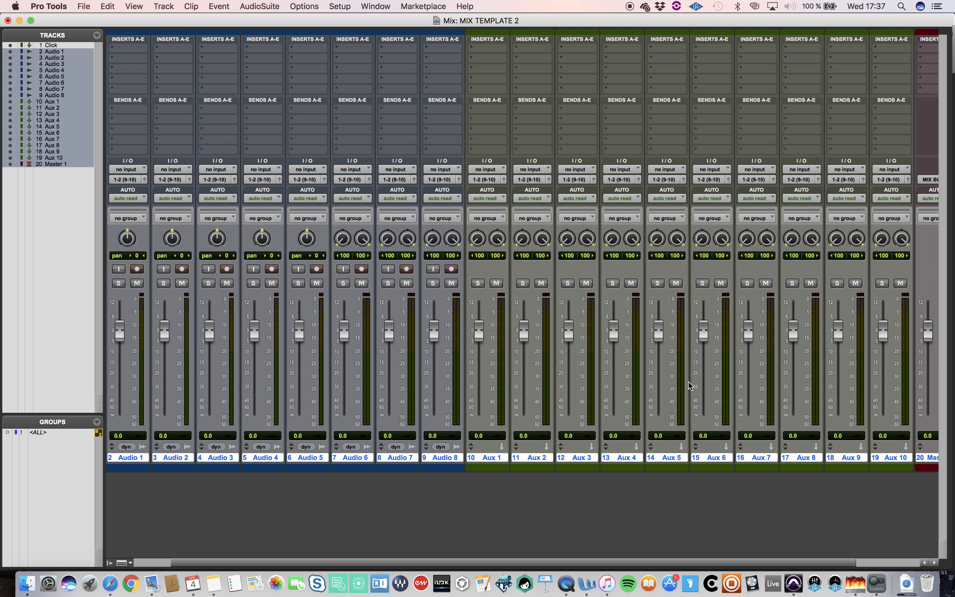
# Rename the Audio 1 track as DRUM and Audio 2 as PERC
pyautogui.hscroll(4, 690, 386)
pyautogui.hscroll(-5, 690, 386)
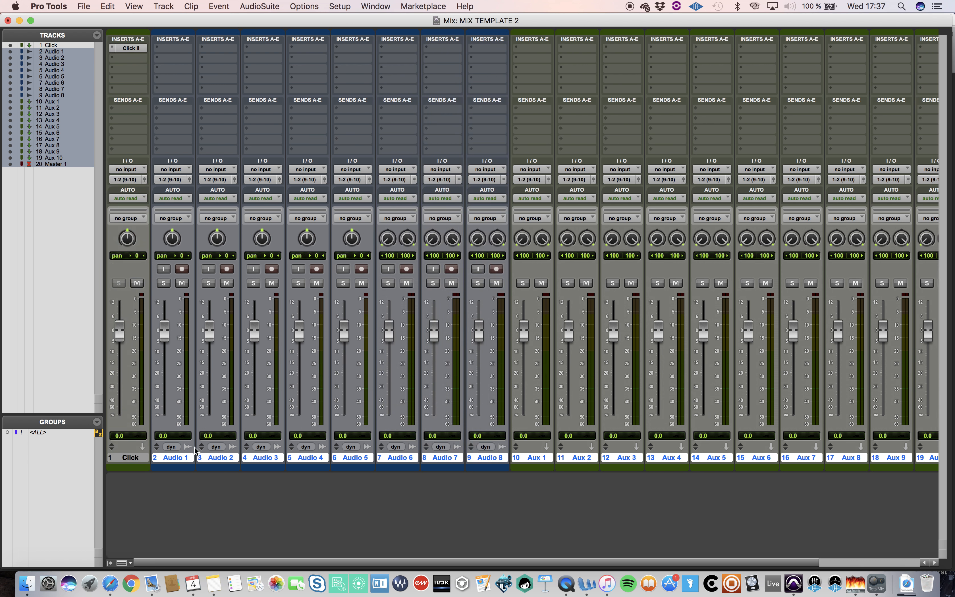
pyautogui.click(180, 459)
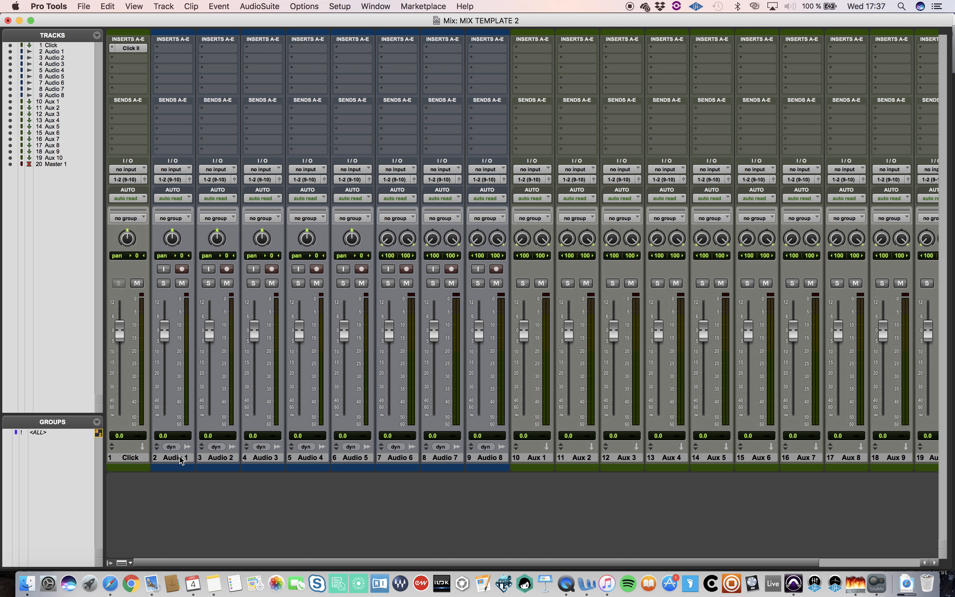
pyautogui.doubleClick(180, 459)
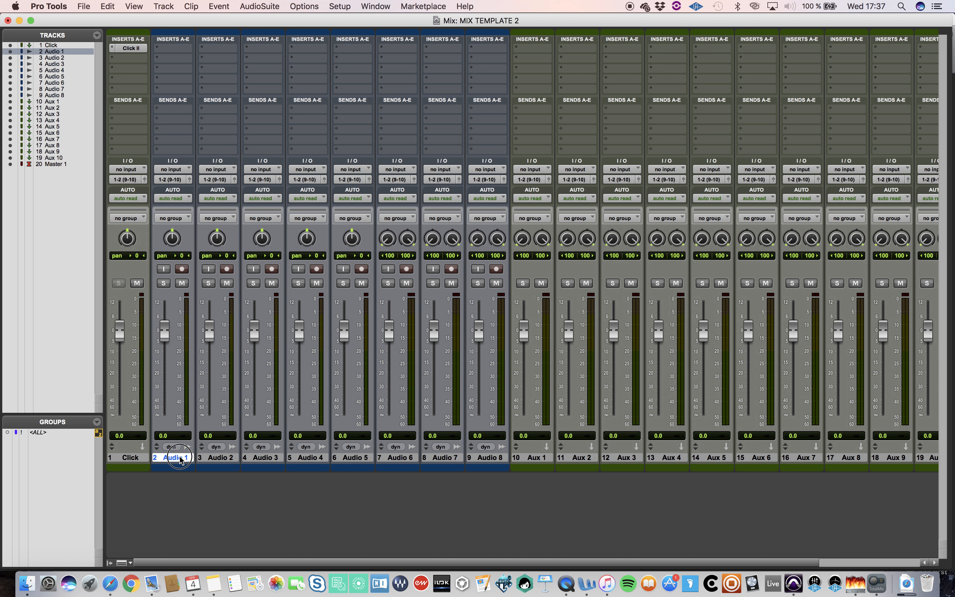
pyautogui.write('DRUM')
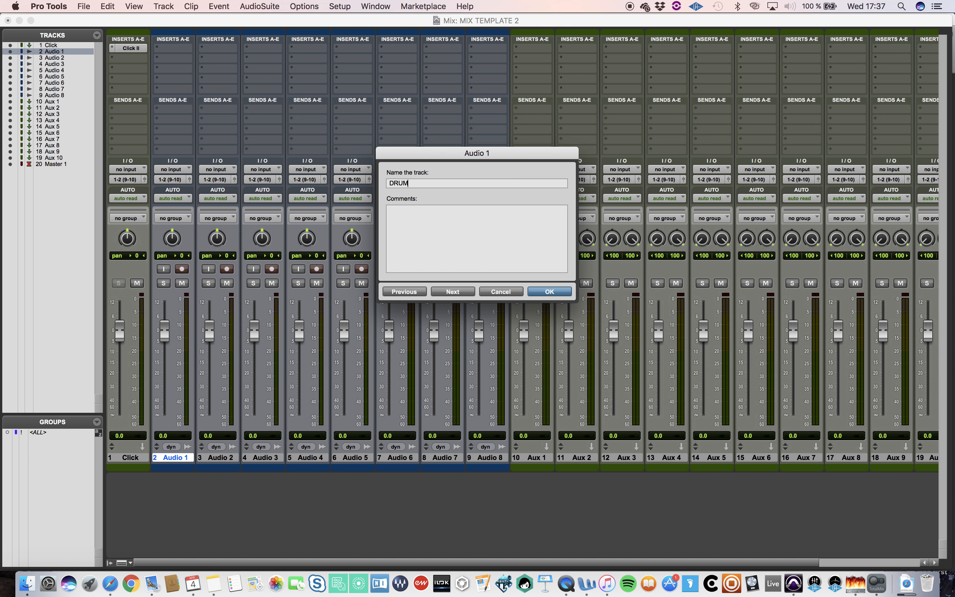
pyautogui.press('super+Right')
pyautogui.write('PERC')
pyautogui.press('super+Right')
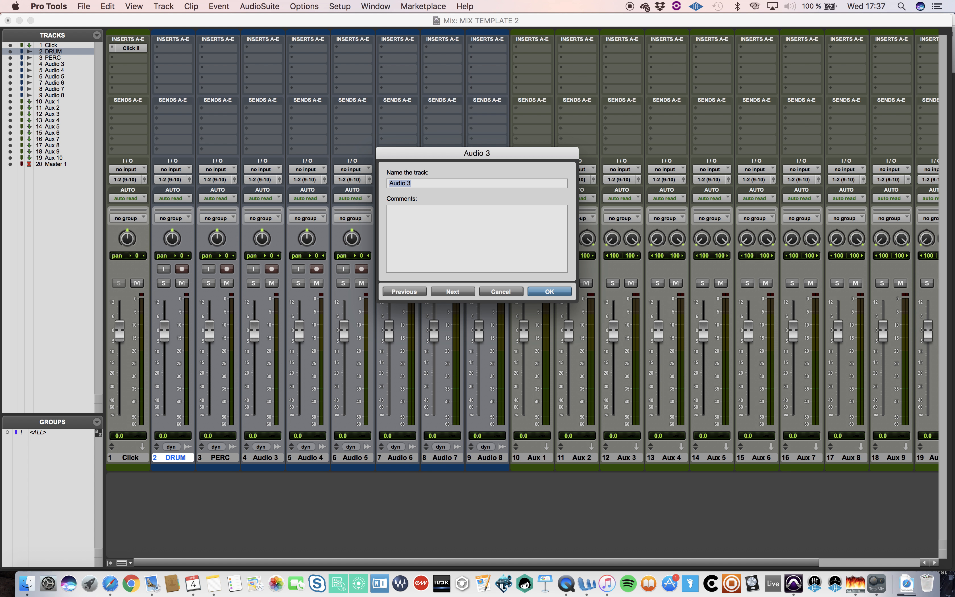
# Rename tracks Audio 3, Audio 4 and Audio 5 as GTR, Lead Vox and BV
pyautogui.write('GTR')
pyautogui.press('super+Right')
pyautogui.write('Lead Vox')
pyautogui.press('super+Right')
pyautogui.write('BV')
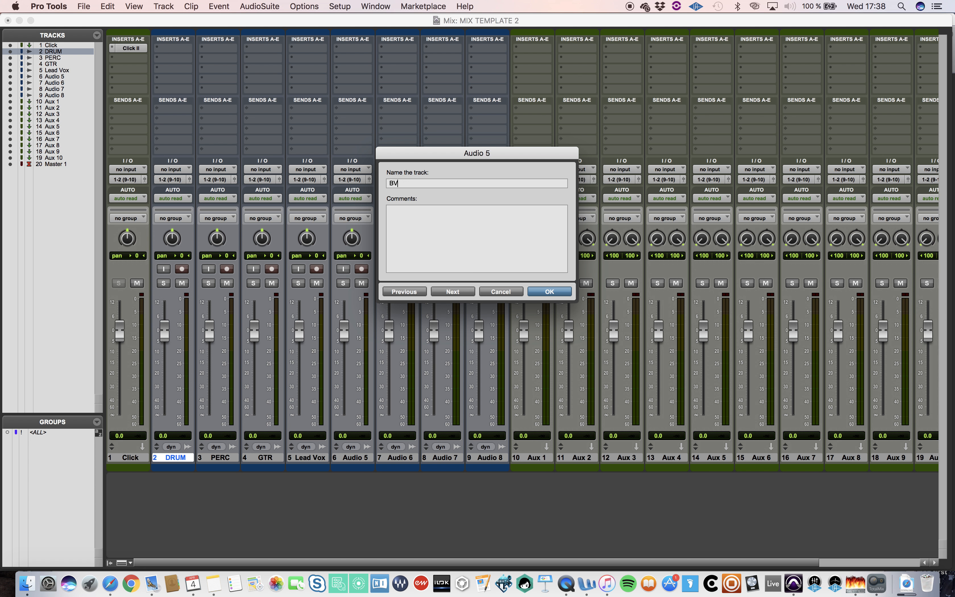
pyautogui.press('super+Right')
# Rename the stereo tracks Audio 6, Audio 7 and Audio 8 as Keys, Amb and ST VOX
pyautogui.write('Keys')
pyautogui.press('super+Right')
pyautogui.write('Amb')
pyautogui.press('super+Right')
pyautogui.write('Stero')
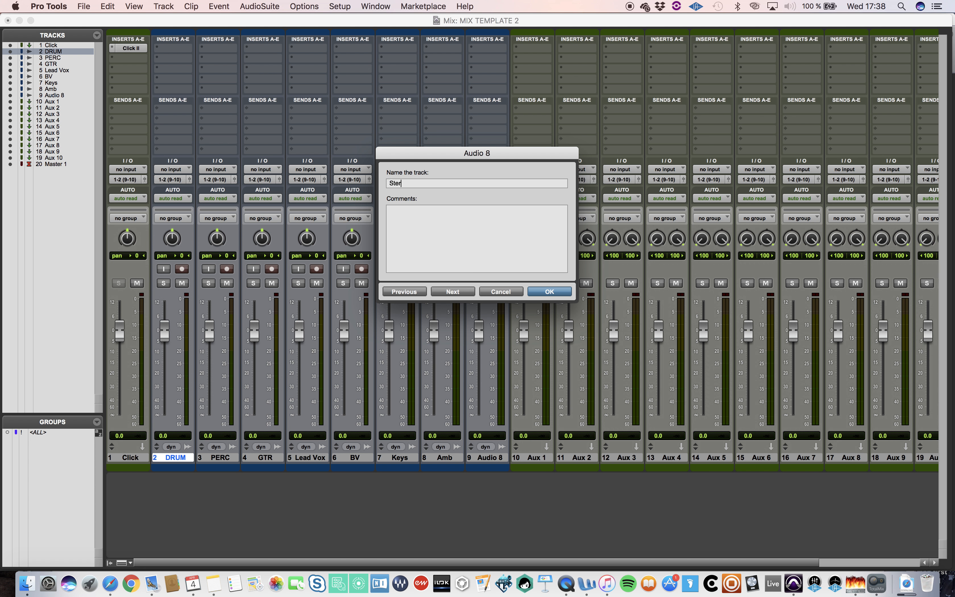
pyautogui.press('BackSpace')
pyautogui.press('BackSpace')
pyautogui.press('BackSpace')
pyautogui.press('BackSpace')
pyautogui.press('BackSpace')
pyautogui.write('ST VOX')
pyautogui.press('super+Right')
# Rename the Aux 1 track as DR V and Aux 2 as INST AMB
pyautogui.write('DR V')
pyautogui.press('super+Right')
pyautogui.write('INST AMB')
pyautogui.press('super+Right')
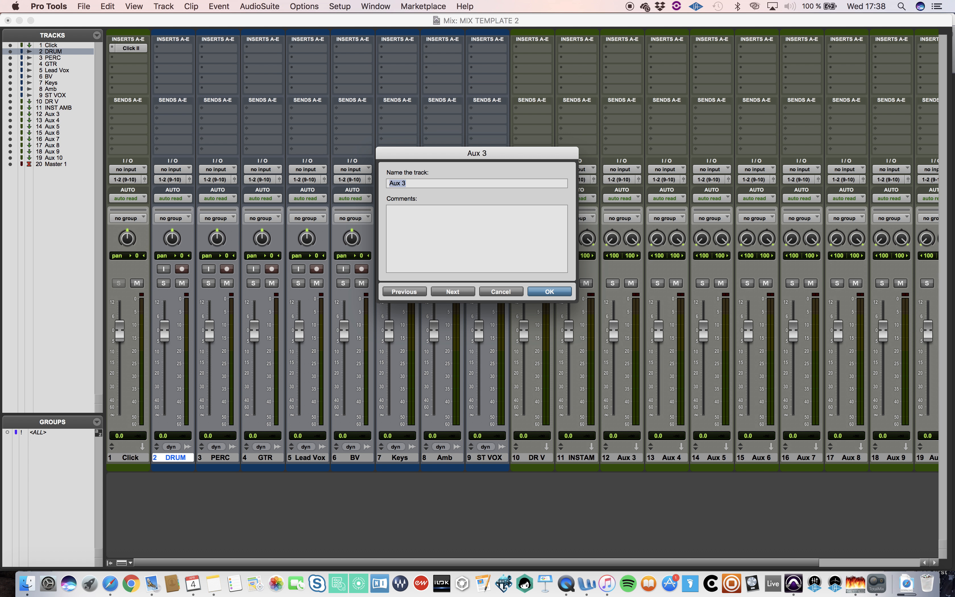
# Rename tracks Aux 3, Aux 4 and Aux 5 as VOX PLAT, VOX DEL and VOX AMB
pyautogui.write('VOX PLAT')
pyautogui.press('super+Right')
pyautogui.write('VOX DEL')
pyautogui.press('super+Right')
pyautogui.write('VOX AMB')
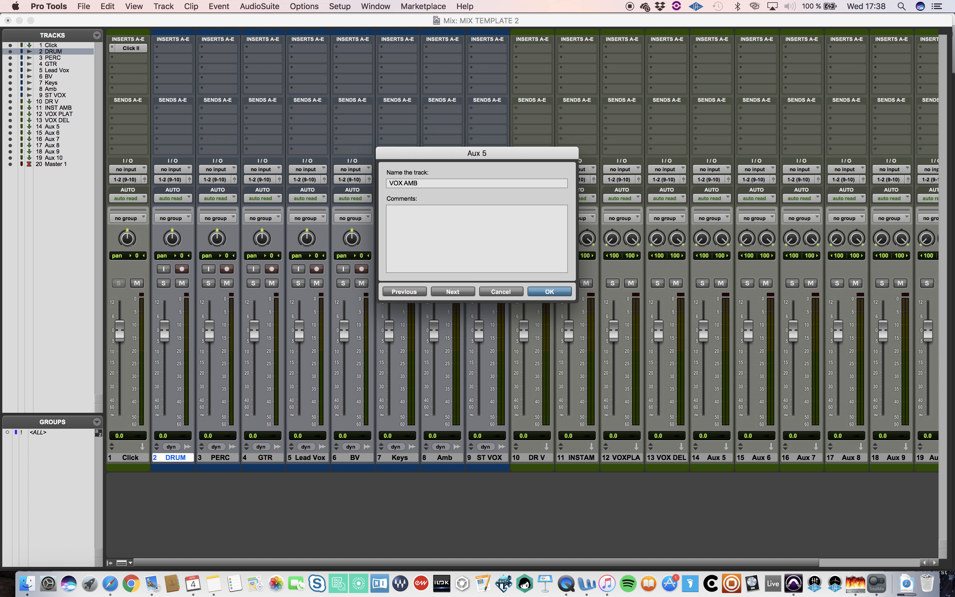
pyautogui.press('super+Right')
# Rename the Aux 6 track as DRUM S and Aux 7 as BASS S
pyautogui.write('DRUM')
pyautogui.press('super+Right')
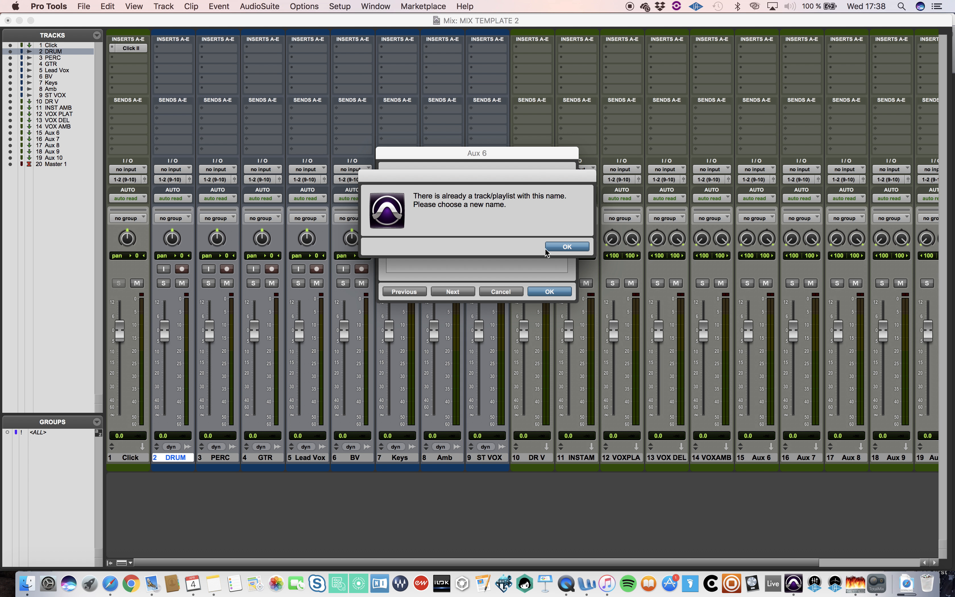
pyautogui.click(556, 245)
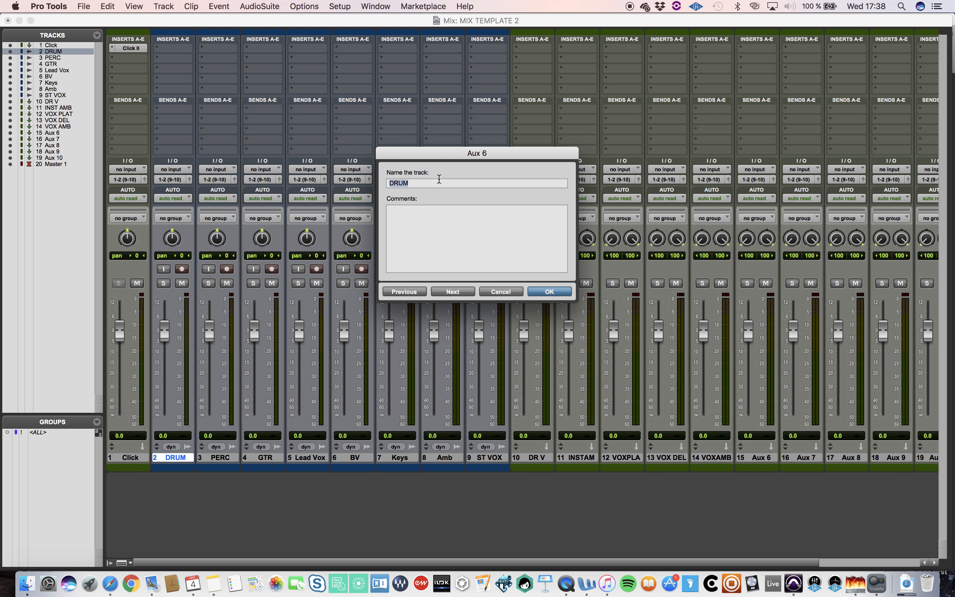
pyautogui.press('Right')
pyautogui.write('S')
pyautogui.press('super+Right')
pyautogui.write('BASS S')
pyautogui.press('super+Right')
# Rename tracks Aux 8, Aux 9 and Aux 10 as INST S, VOX S and MIX BUS, and finish renaming
pyautogui.write('INST')
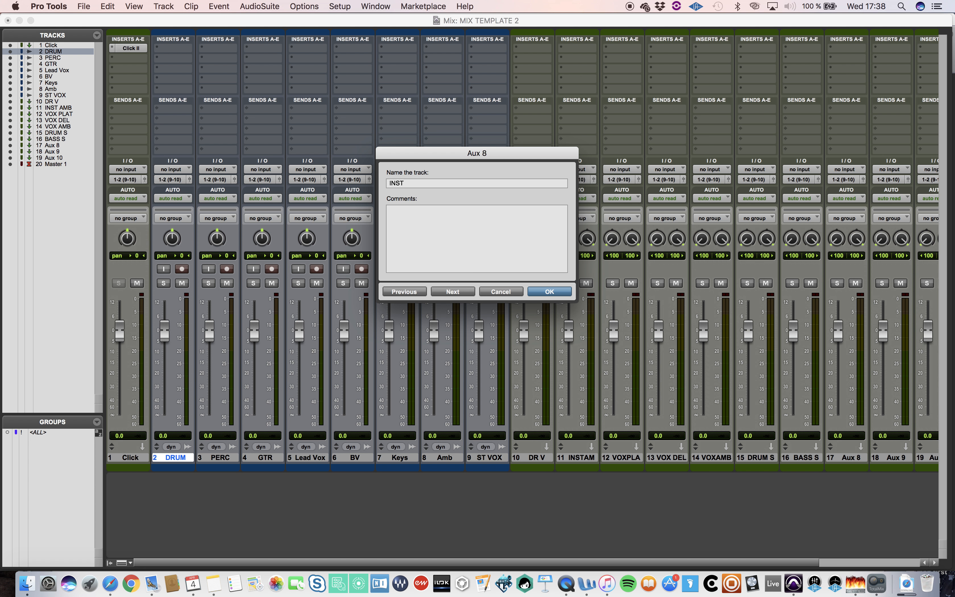
pyautogui.write(' S')
pyautogui.press('super+Right')
pyautogui.write('VOX S')
pyautogui.press('super+Right')
pyautogui.write('MIX BUS')
pyautogui.press('Return')
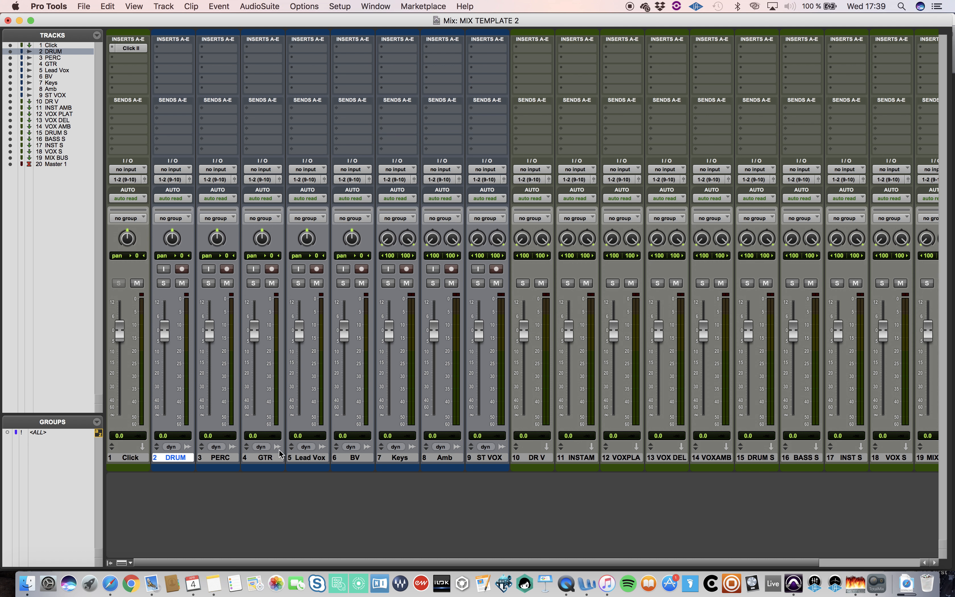
# Open the track color palette and color the DRUM track bright blue and the PERC track a lighter blue
pyautogui.doubleClick(170, 468)
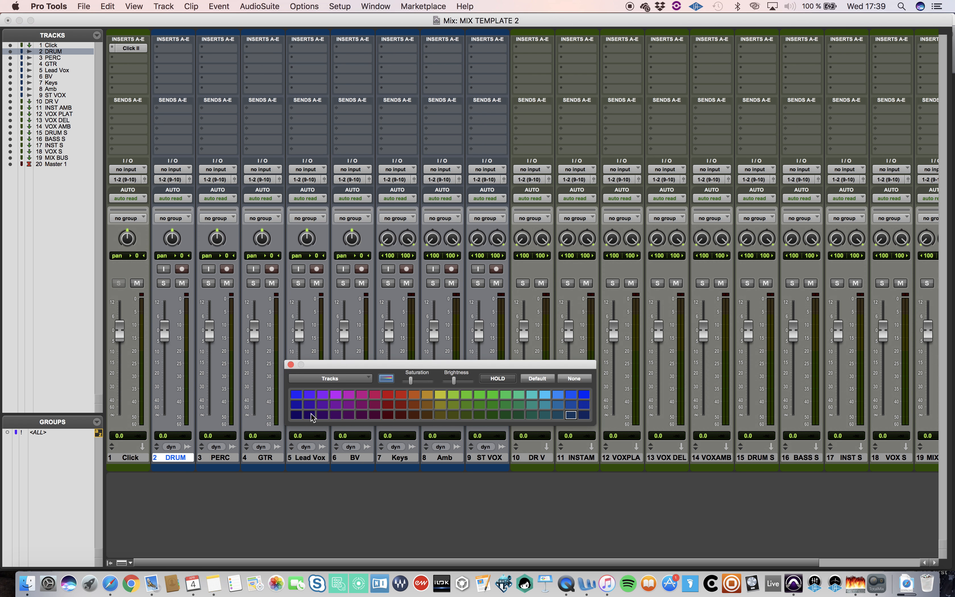
pyautogui.click(568, 393)
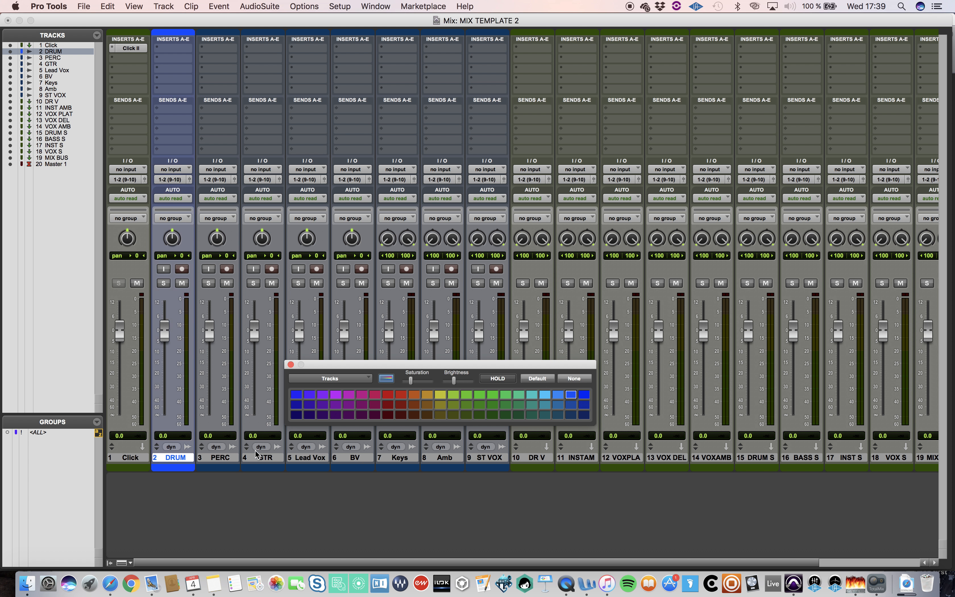
pyautogui.click(223, 458)
pyautogui.click(563, 394)
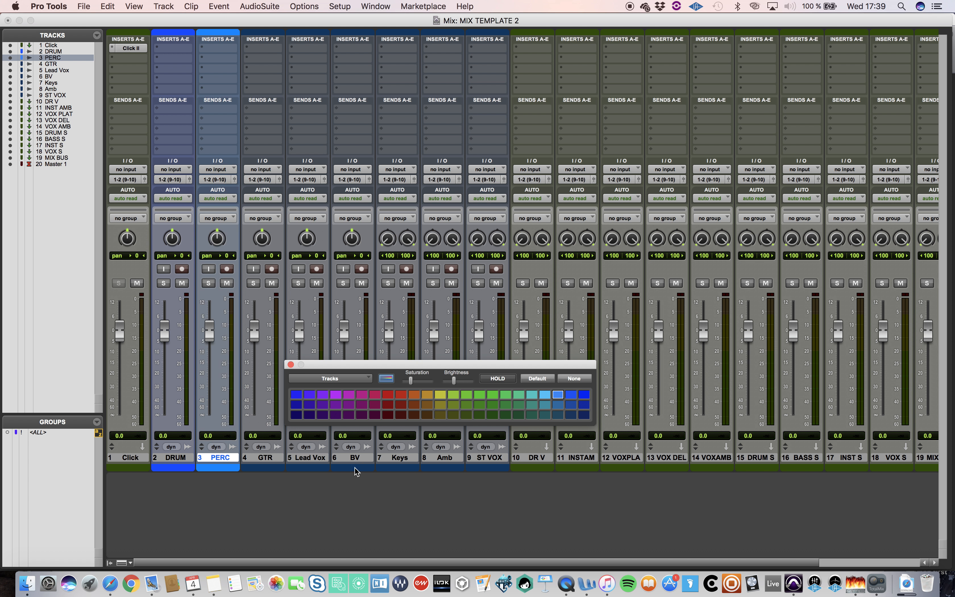
# Color the GTR track green, the Lead Vox track yellow and the BV track dark yellow
pyautogui.click(262, 458)
pyautogui.click(505, 394)
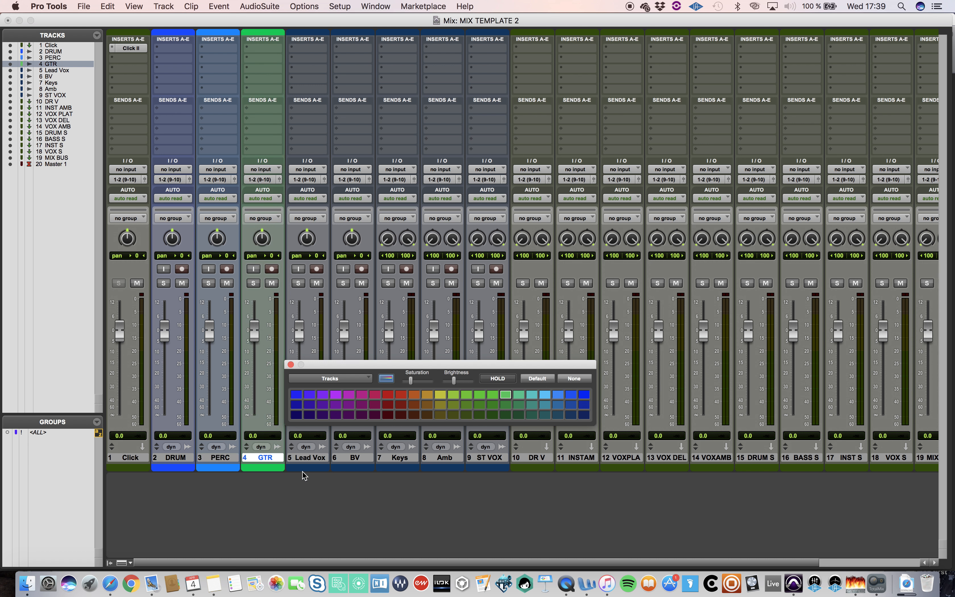
pyautogui.click(304, 458)
pyautogui.click(441, 395)
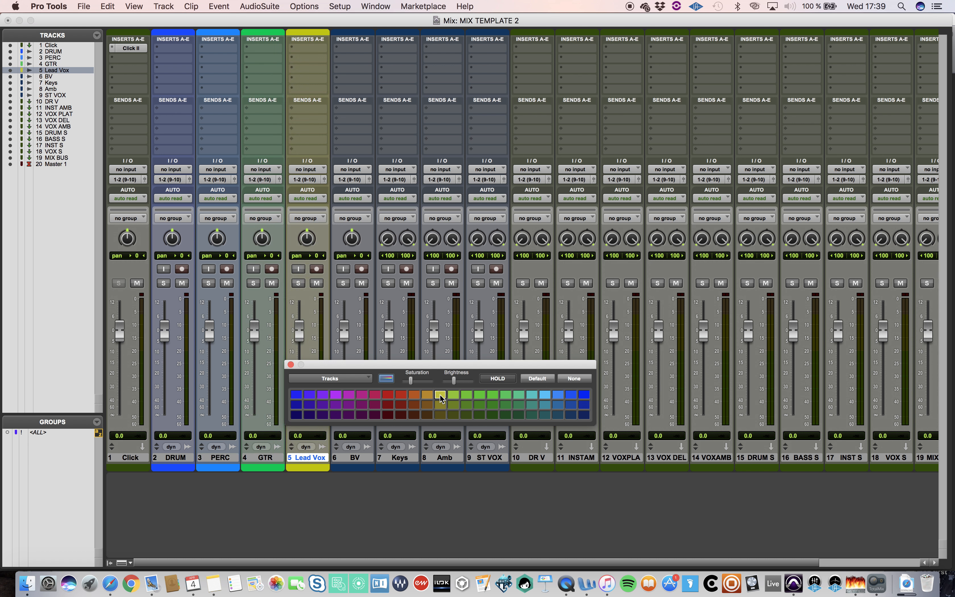
pyautogui.click(350, 459)
pyautogui.click(440, 405)
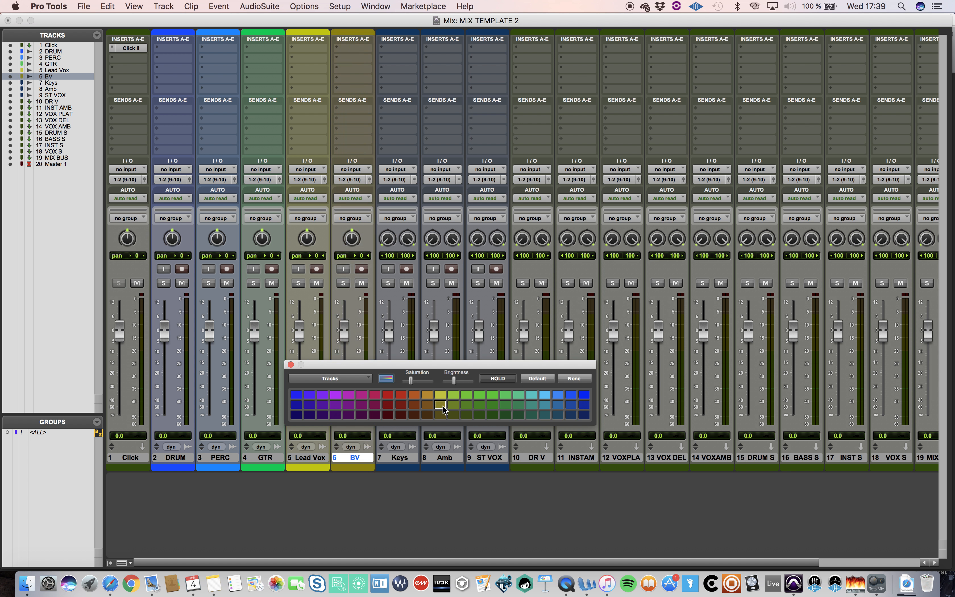
# Color the Keys and Amb tracks magenta and the ST VOX track yellow
pyautogui.click(397, 458)
pyautogui.keyDown('shift'); pyautogui.click(442, 458); pyautogui.keyUp('shift')
pyautogui.click(379, 404)
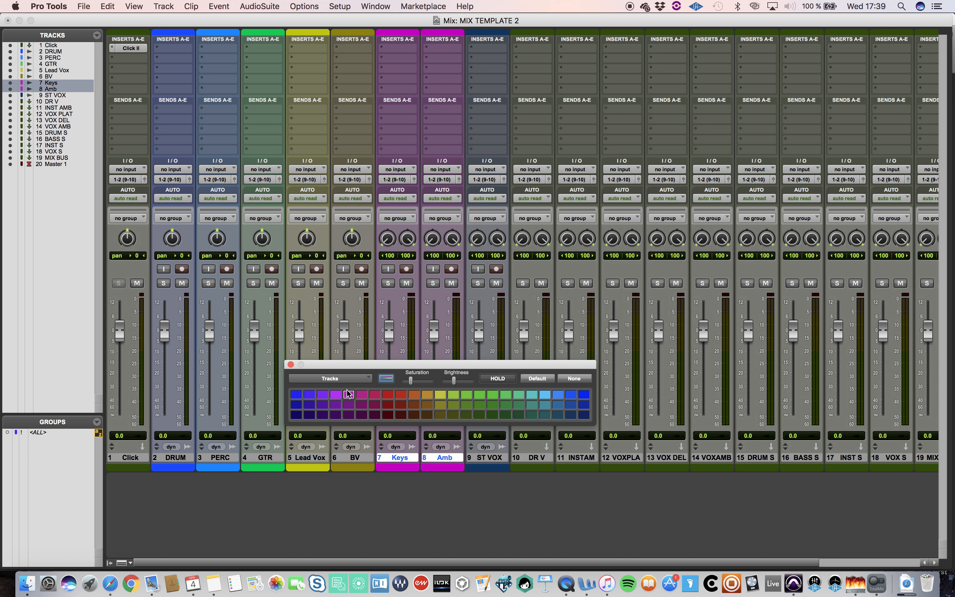
pyautogui.click(486, 459)
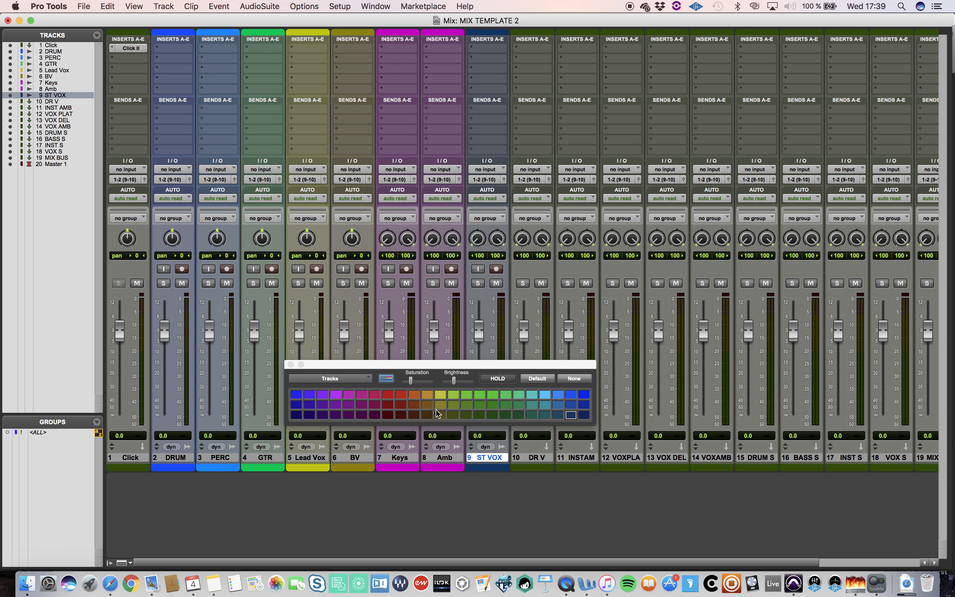
pyautogui.click(441, 394)
# Move the Keys and Amb tracks between GTR and Lead Vox so the vocal tracks sit together
pyautogui.moveTo(489, 467); pyautogui.dragTo(292, 470)
pyautogui.click(488, 458)
pyautogui.keyDown('shift'); pyautogui.click(443, 458); pyautogui.keyUp('shift')
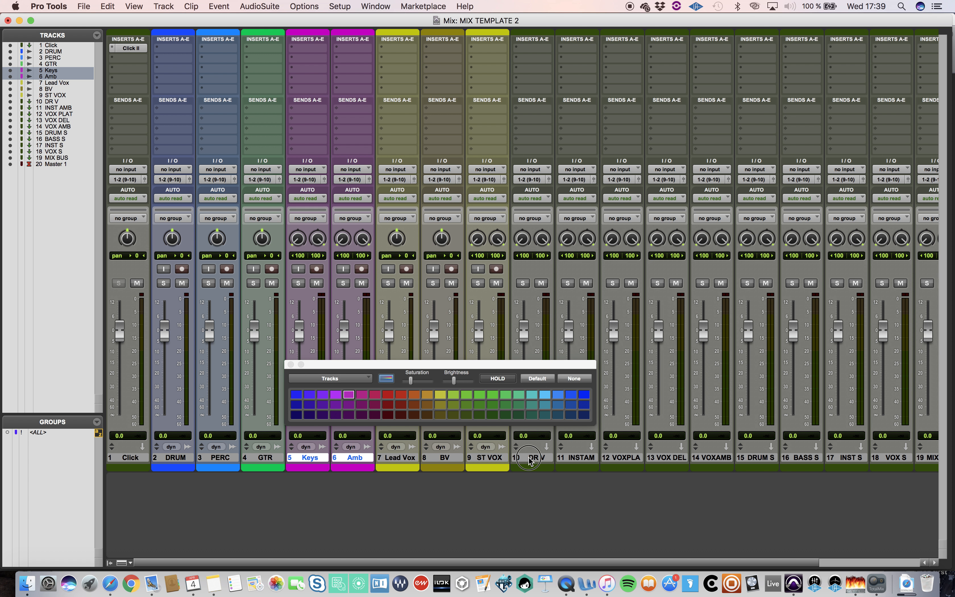
# Color the DR V track light blue and move it between PERC and GTR
pyautogui.click(531, 458)
pyautogui.click(545, 394)
pyautogui.moveTo(532, 459); pyautogui.dragTo(252, 469)
# Move the INST AMB track between Amb and Lead Vox and color it bright violet
pyautogui.click(575, 458)
pyautogui.moveTo(575, 460); pyautogui.dragTo(439, 462)
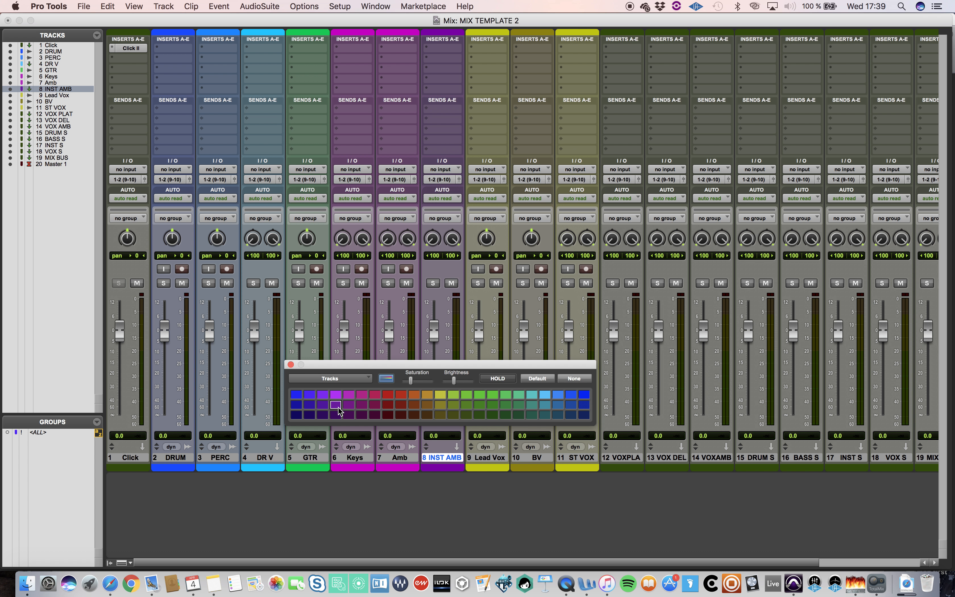
pyautogui.click(336, 394)
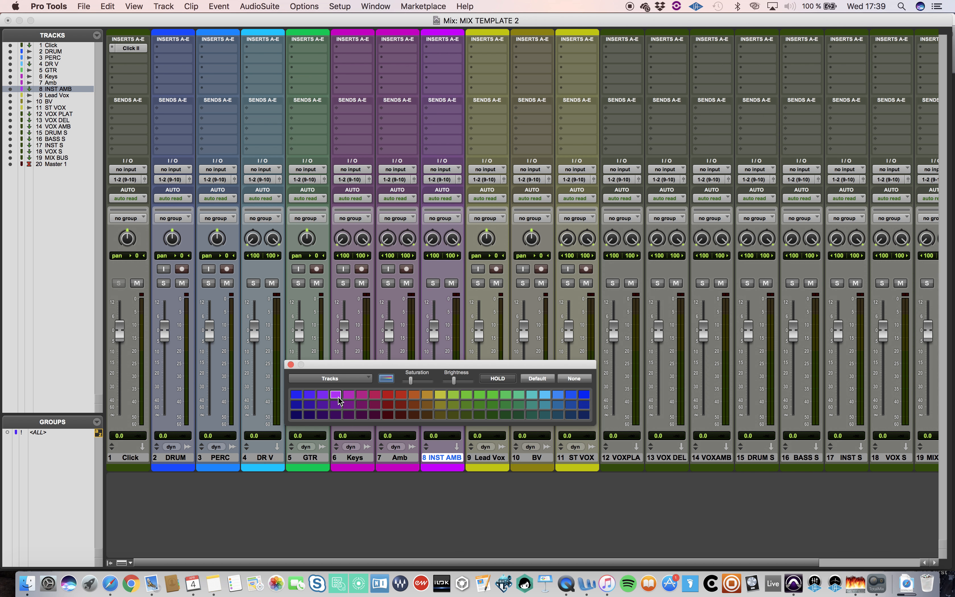
# Color the VOX PLAT, VOX DEL and VOX AMB tracks olive green
pyautogui.click(630, 458)
pyautogui.keyDown('shift'); pyautogui.click(714, 459); pyautogui.keyUp('shift')
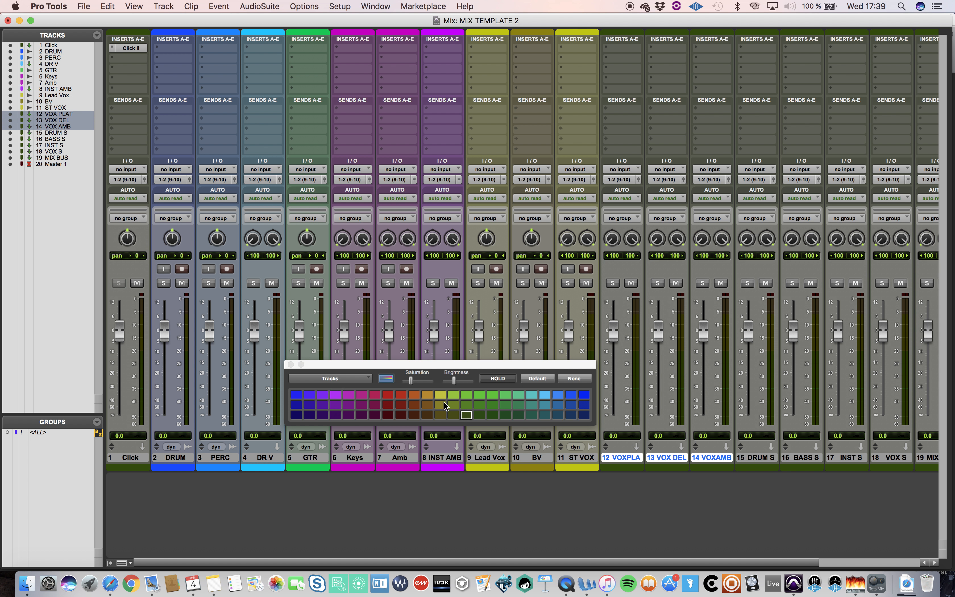
pyautogui.click(453, 404)
# Color the DRUM S, BASS S, INST S, VOX S and MIX BUS tracks crimson and close the color palette
pyautogui.hscroll(5, 697, 495)
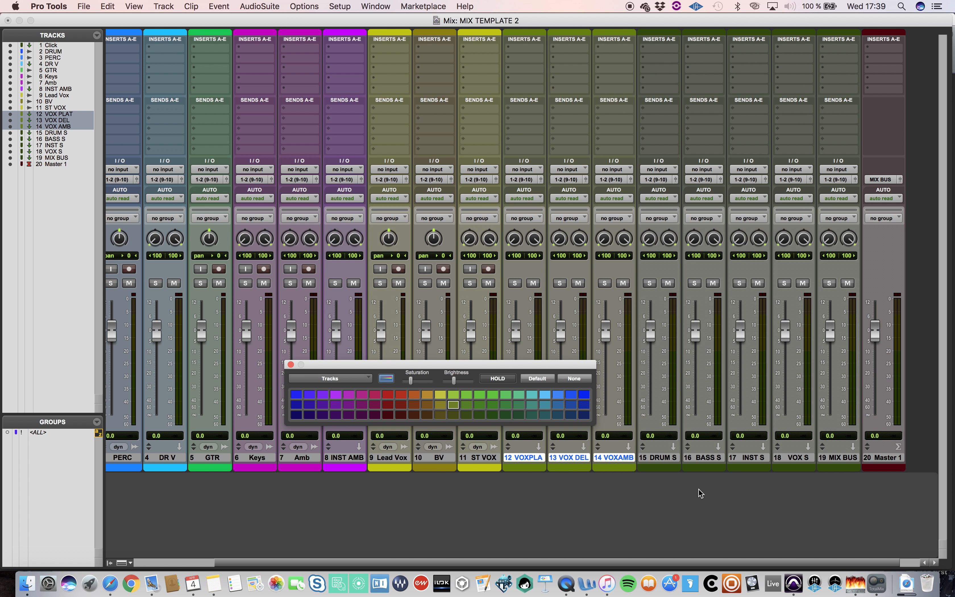
pyautogui.click(638, 458)
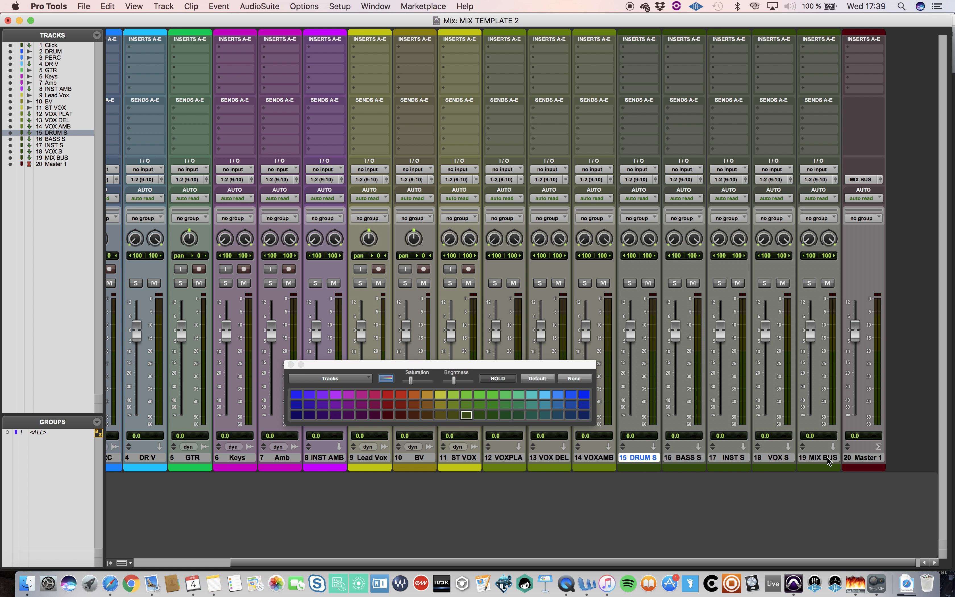
pyautogui.keyDown('shift'); pyautogui.click(819, 458); pyautogui.keyUp('shift')
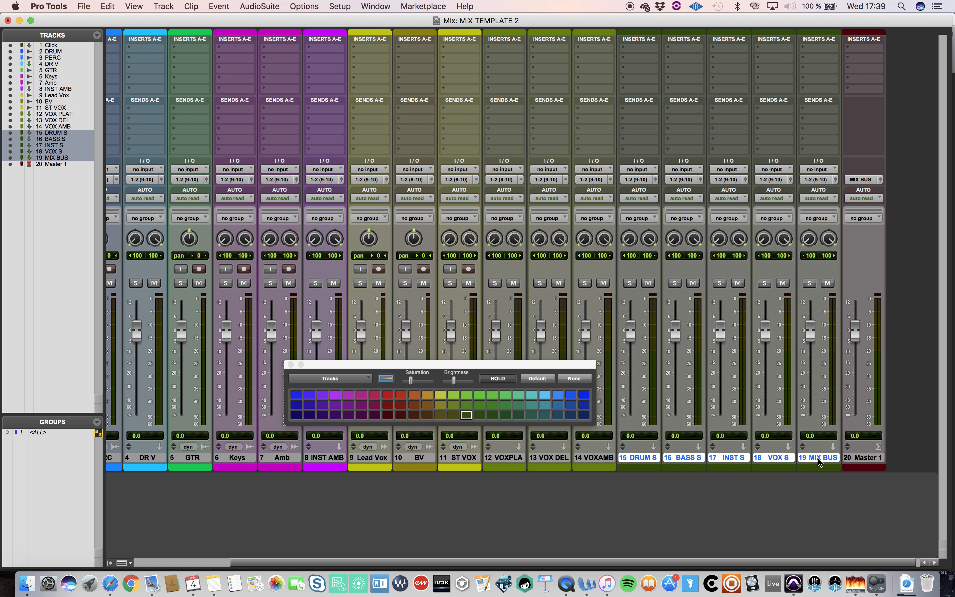
pyautogui.click(374, 395)
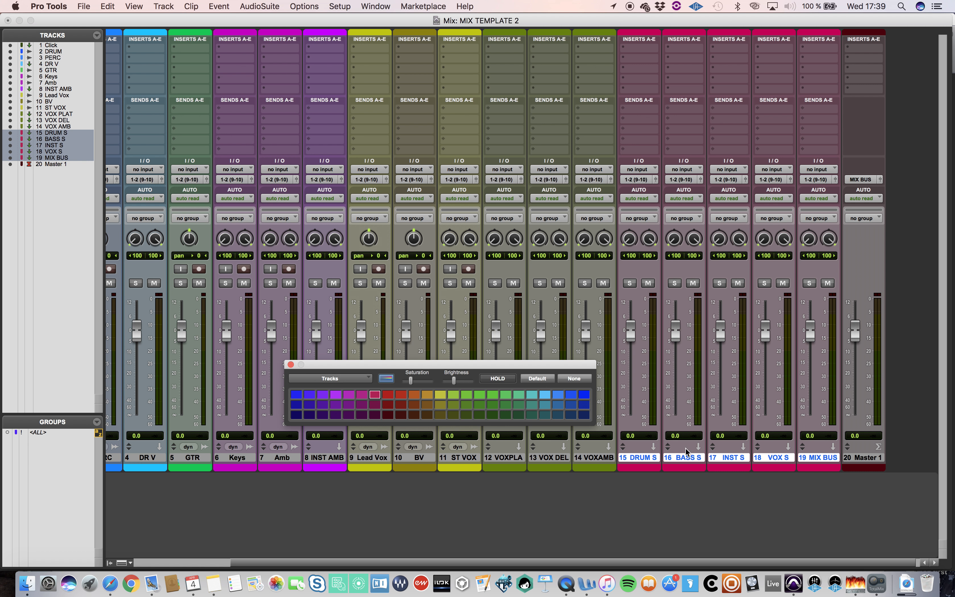
pyautogui.click(290, 364)
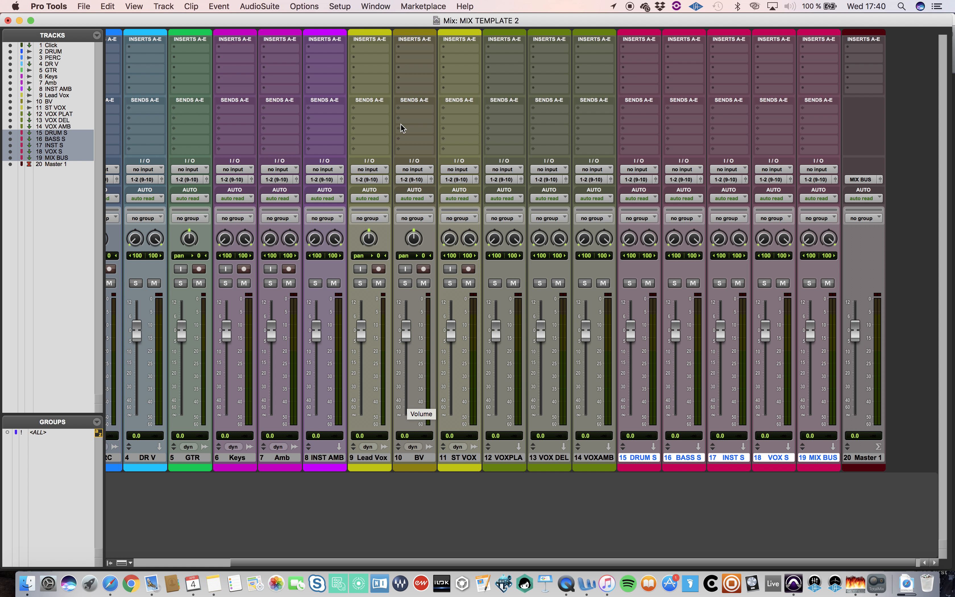
# Create one new stereo bus path named NEW TRACK in the I/O Setup
pyautogui.click(342, 6)
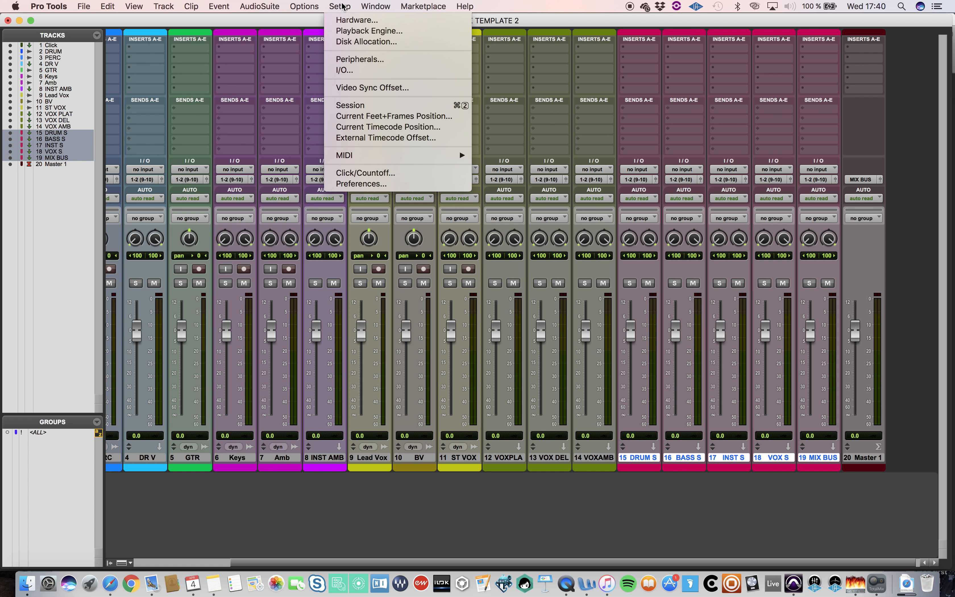
pyautogui.click(343, 70)
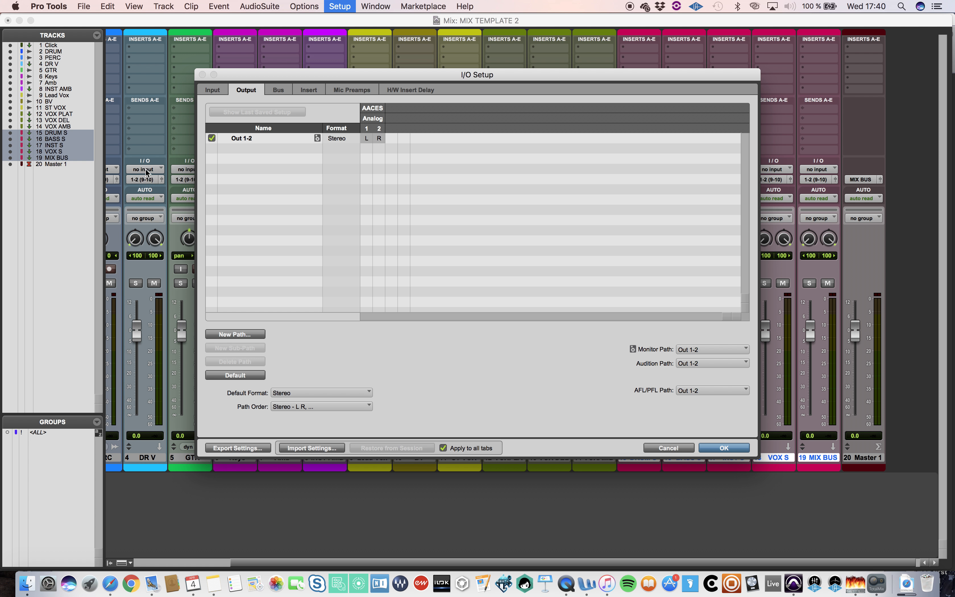
pyautogui.click(282, 91)
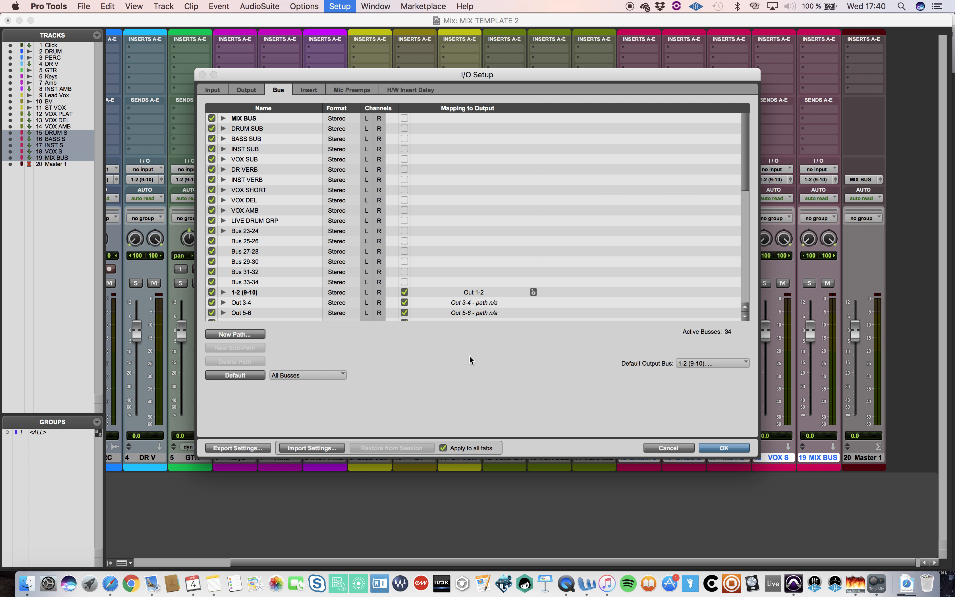
pyautogui.click(242, 334)
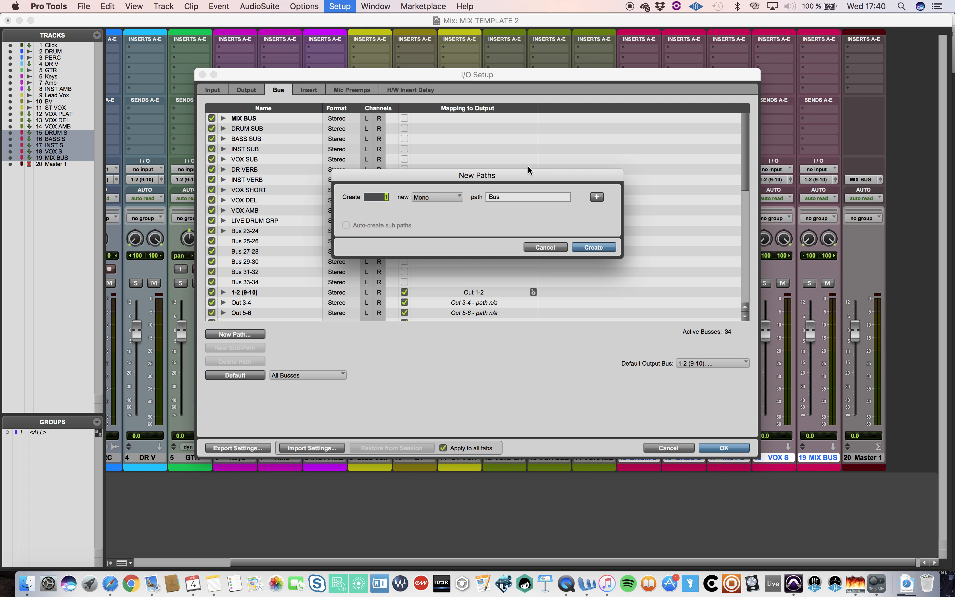
pyautogui.click(432, 199)
pyautogui.click(433, 211)
pyautogui.click(487, 197)
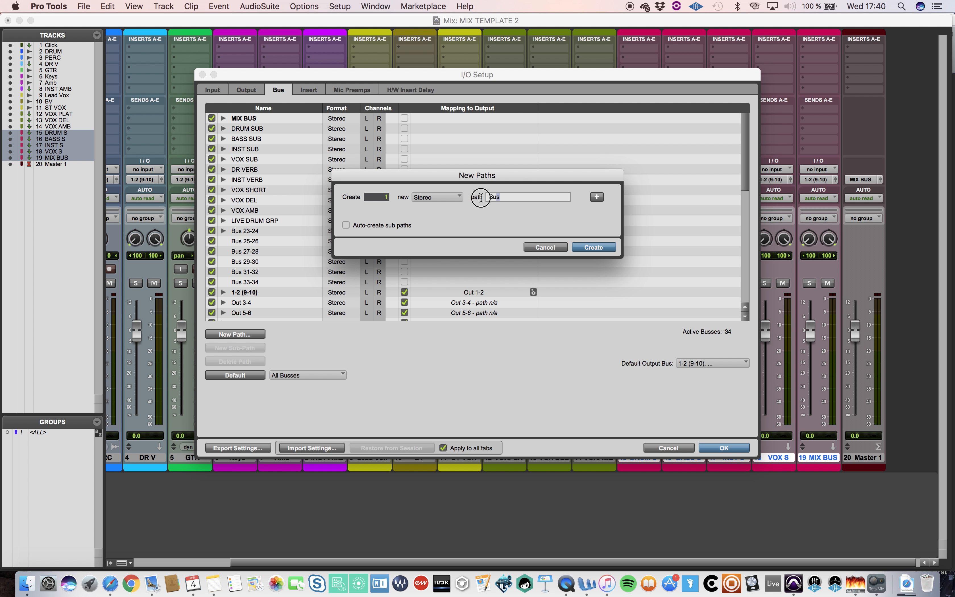
pyautogui.write('NE')
pyautogui.press('Return')
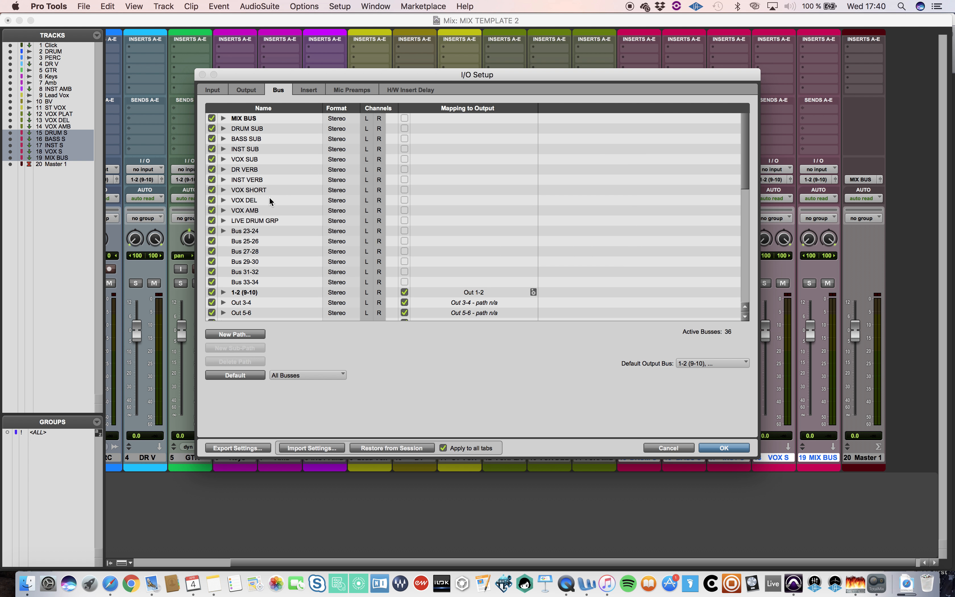
# Delete the NEW TRACK bus path and leave the I/O Setup without saving changes
pyautogui.scroll(-10, 272, 221)
pyautogui.click(243, 317)
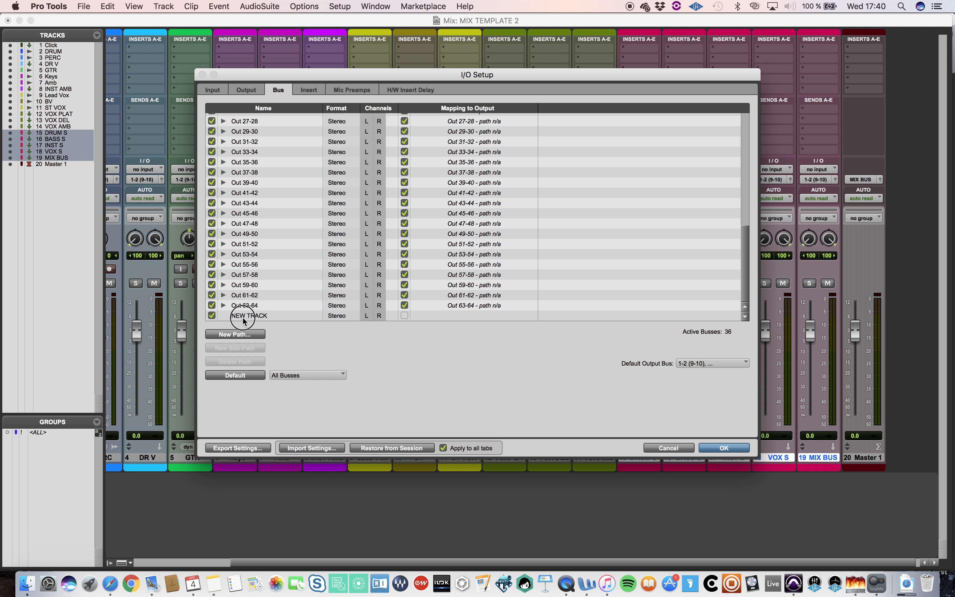
pyautogui.click(233, 362)
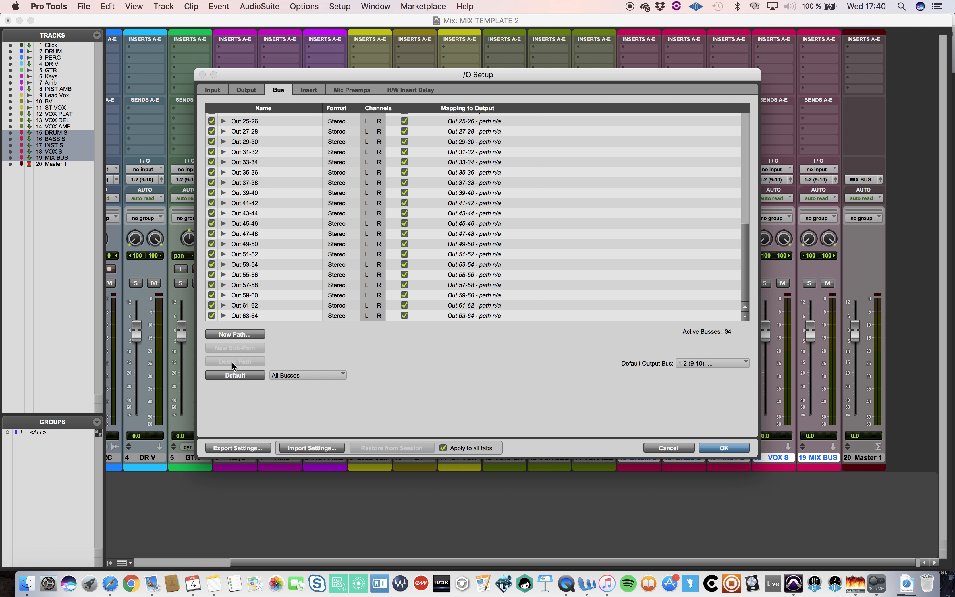
pyautogui.scroll(6, 292, 198)
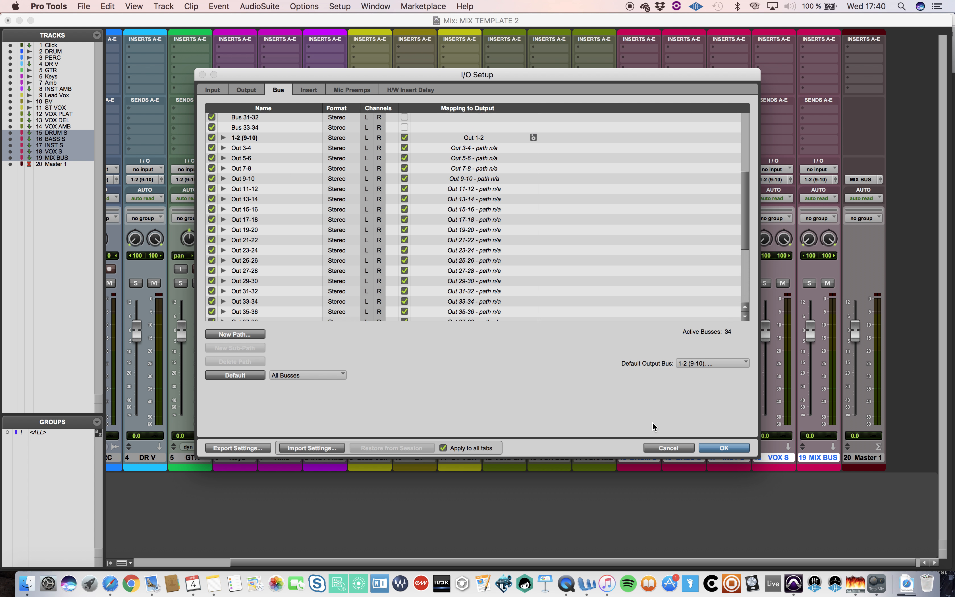
pyautogui.click(655, 448)
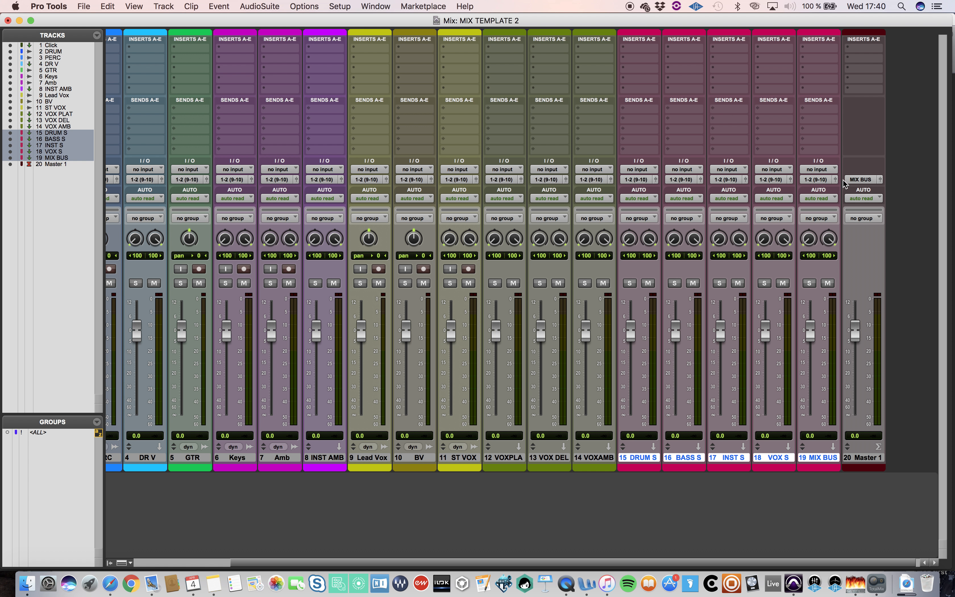
# Route the outputs of the DRUM S, BASS S, INST S and VOX S tracks to the stereo MIX BUS
pyautogui.click(776, 462)
pyautogui.click(775, 462)
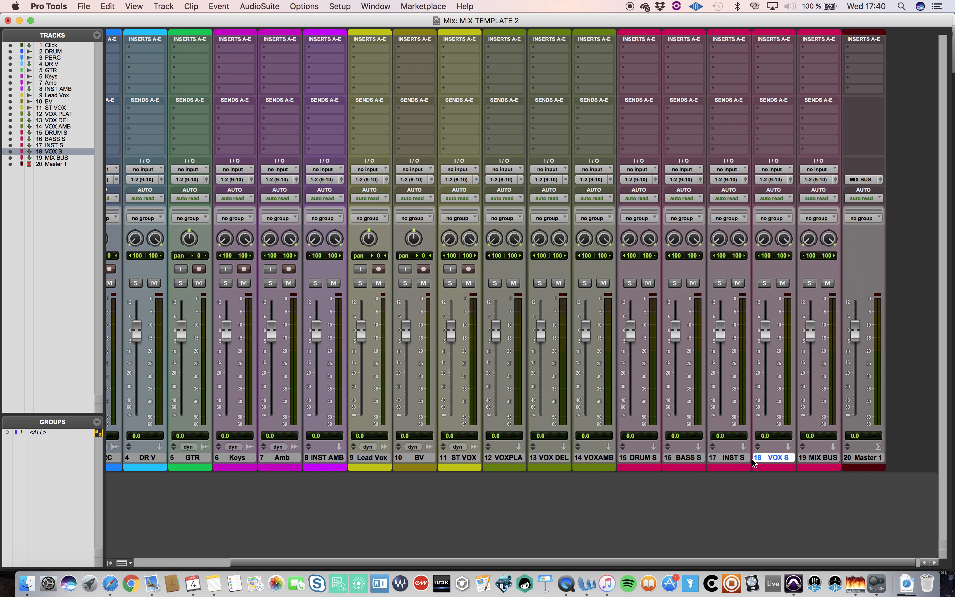
pyautogui.keyDown('shift'); pyautogui.click(639, 461); pyautogui.keyUp('shift')
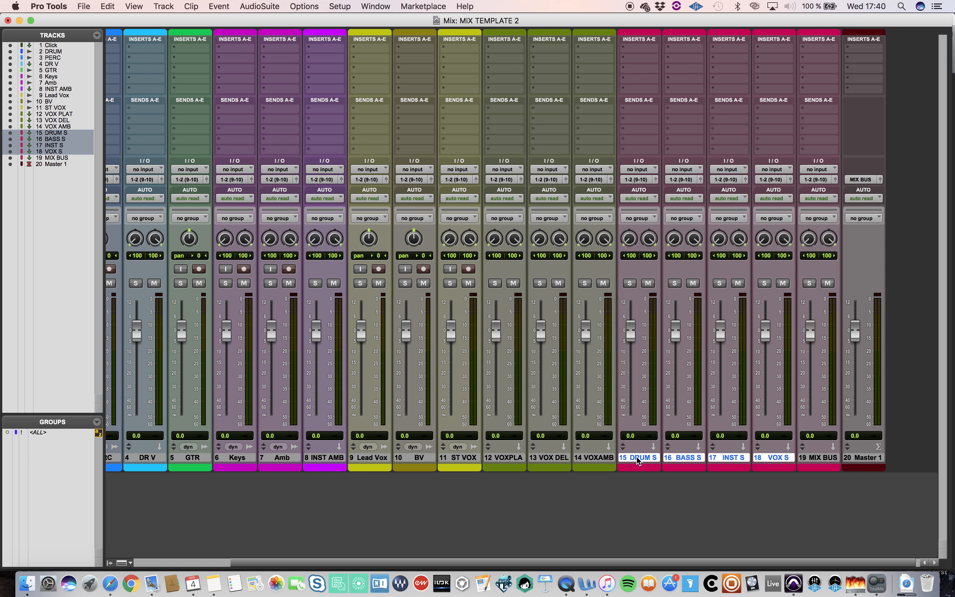
pyautogui.click(637, 179)
pyautogui.moveTo(639, 181)
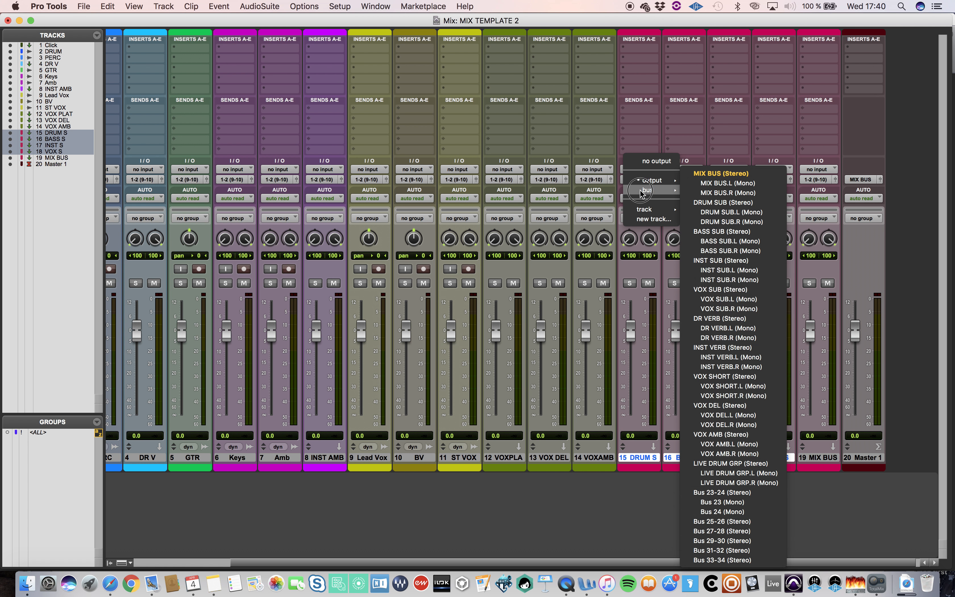
pyautogui.click(704, 167)
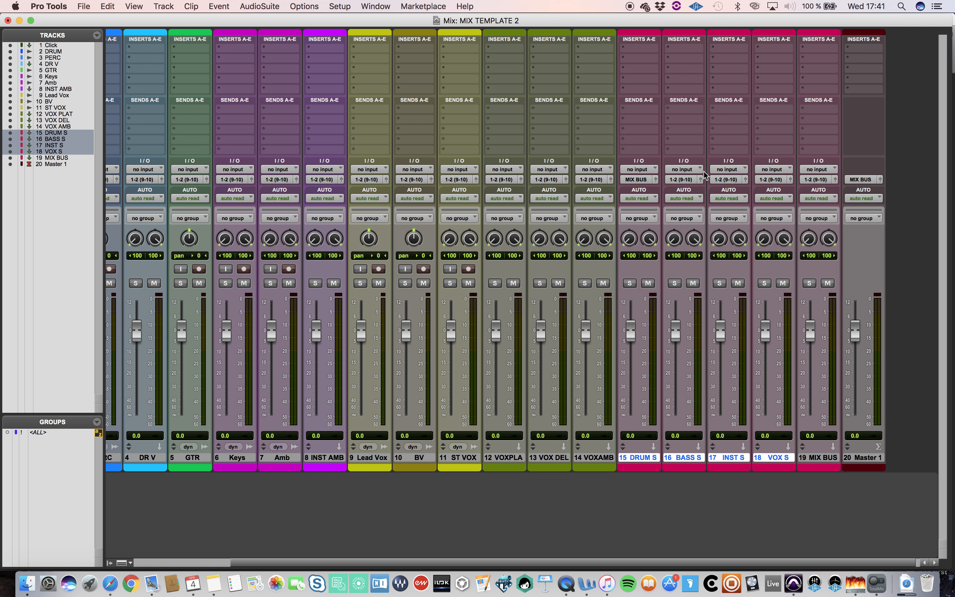
pyautogui.click(646, 180)
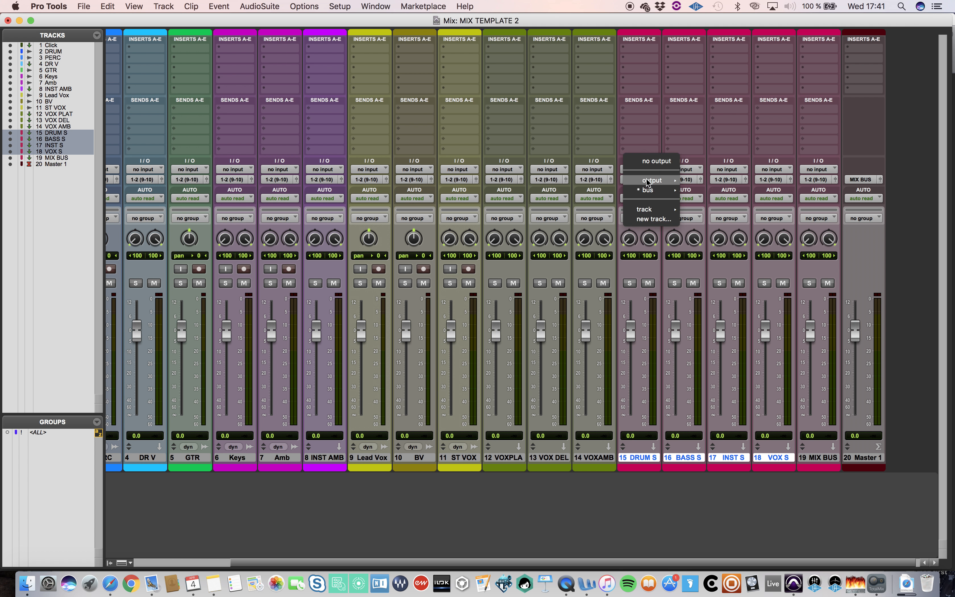
pyautogui.moveTo(646, 190)
pyautogui.keyDown('alt'); pyautogui.keyDown('shift'); pyautogui.click(712, 170); pyautogui.keyUp('shift'); pyautogui.keyUp('alt')
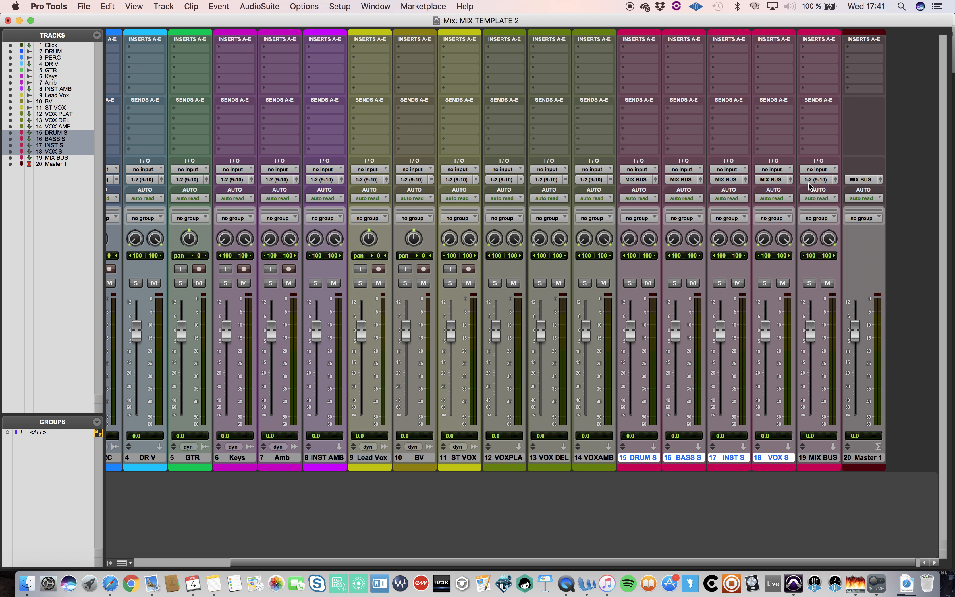
# Set the input of the MIX BUS track to the stereo MIX BUS
pyautogui.click(819, 169)
pyautogui.moveTo(827, 202)
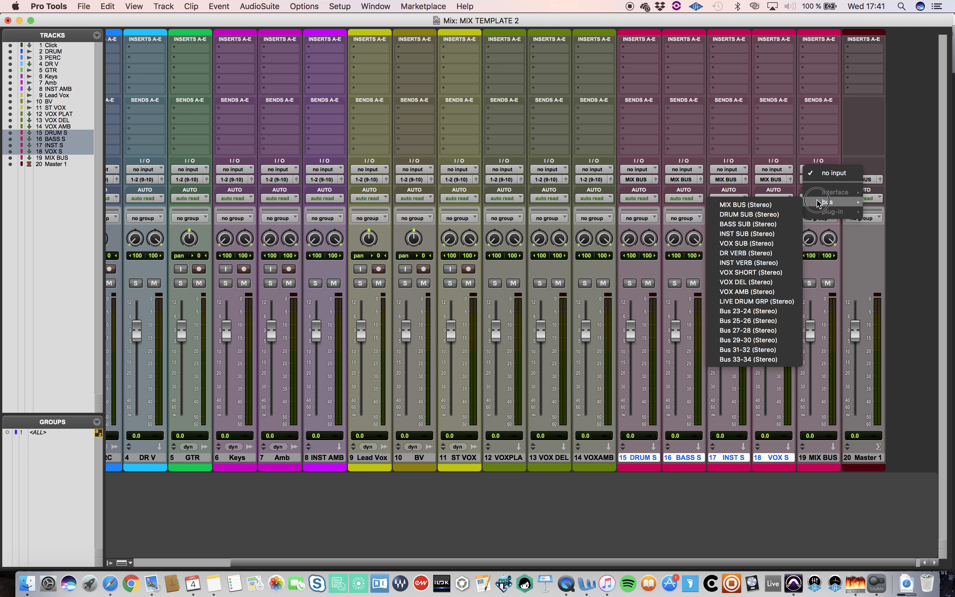
pyautogui.click(768, 204)
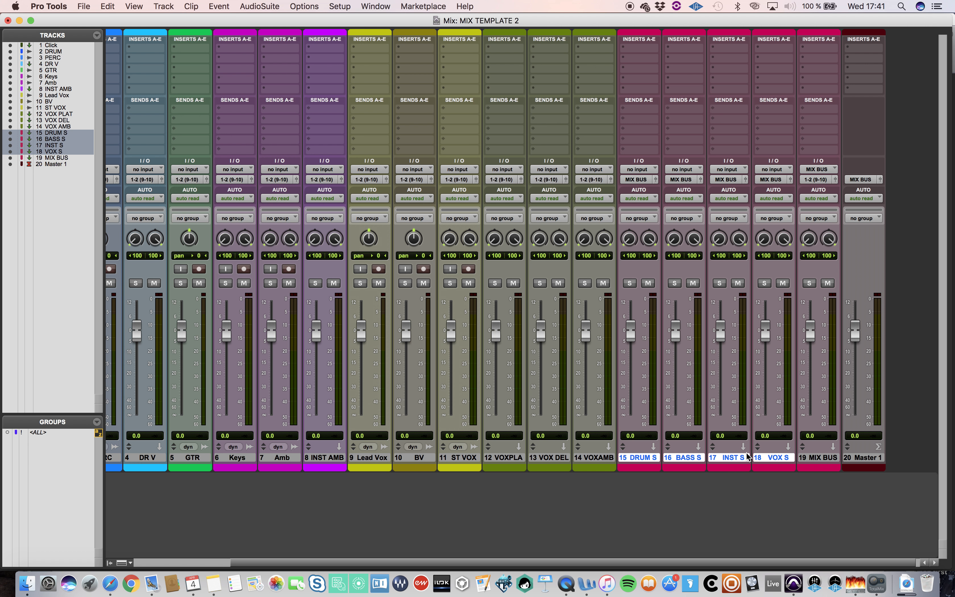
# Assign DRUM SUB, BASS SUB, INST SUB and VOX SUB in sequence as inputs of the DRUM S, BASS S, INST S and VOX S tracks
pyautogui.click(642, 170)
pyautogui.moveTo(647, 202)
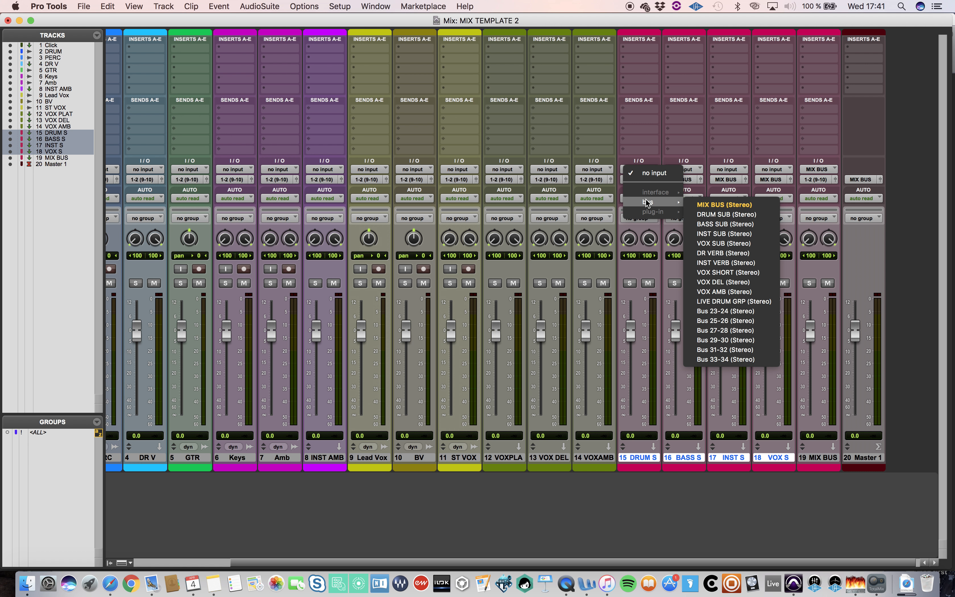
pyautogui.click(737, 216)
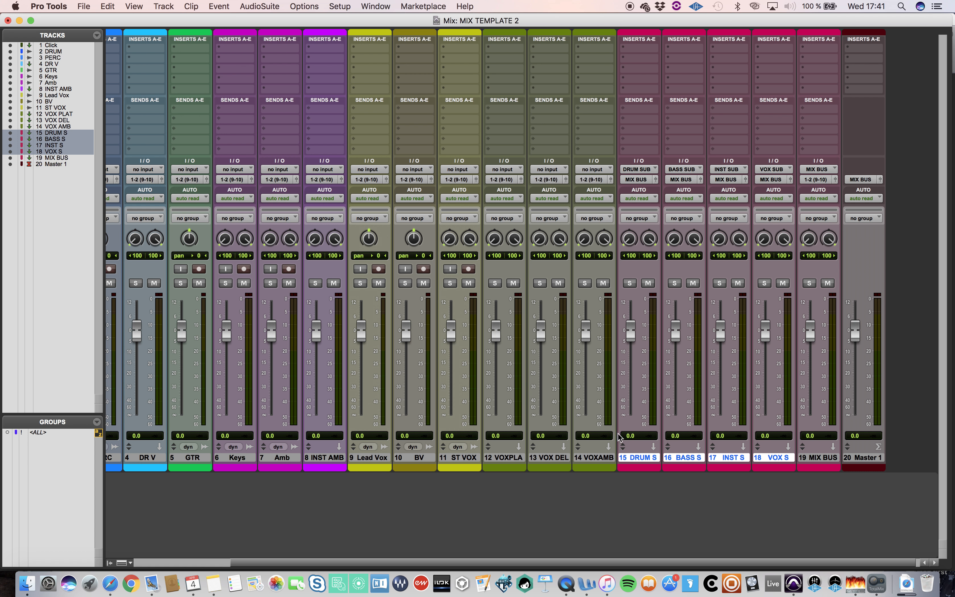
# Route the outputs of all tracks from Lead Vox through VOX AMB to the stereo VOX SUB bus
pyautogui.click(595, 457)
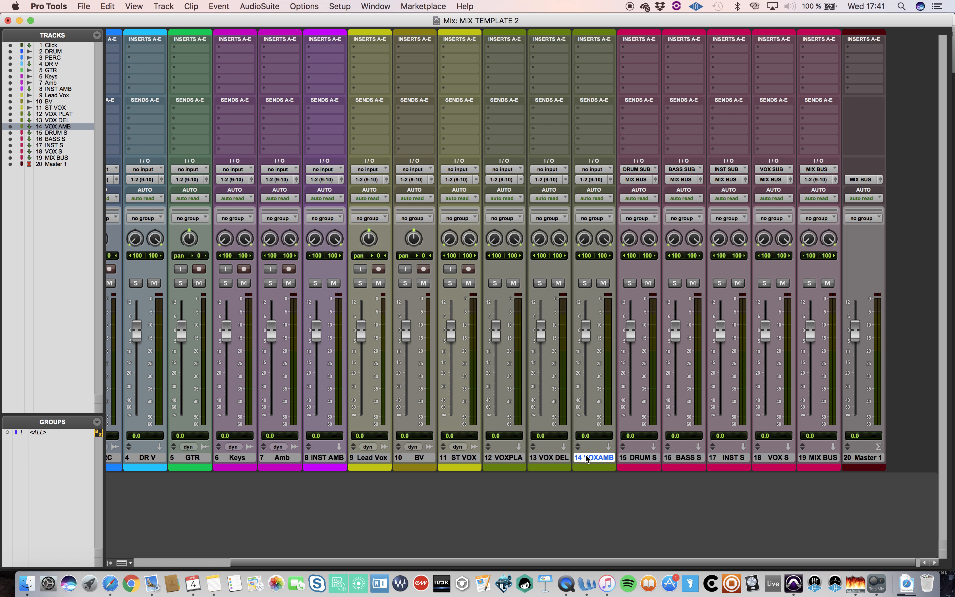
pyautogui.keyDown('shift'); pyautogui.click(370, 457); pyautogui.keyUp('shift')
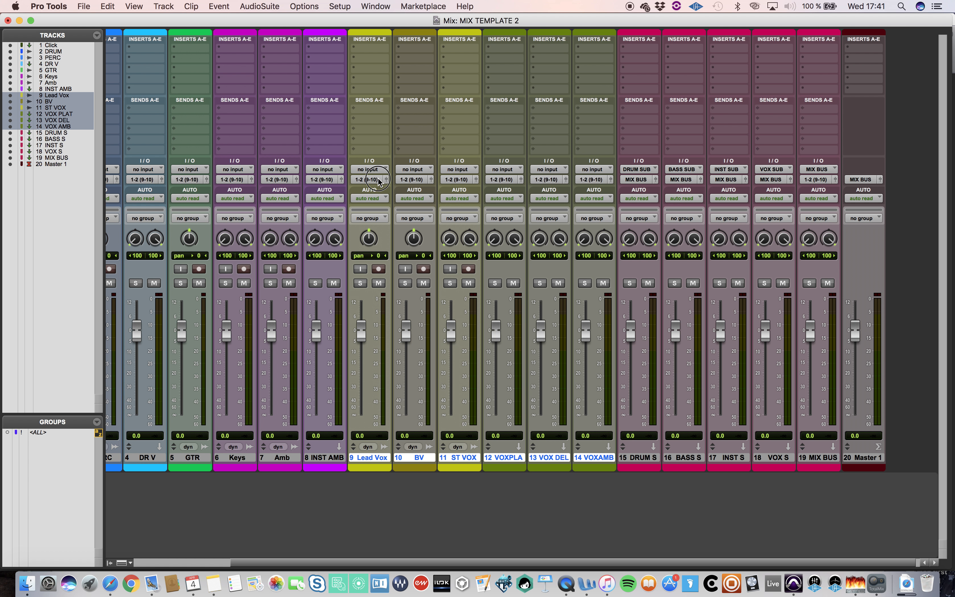
pyautogui.click(371, 180)
pyautogui.moveTo(379, 194)
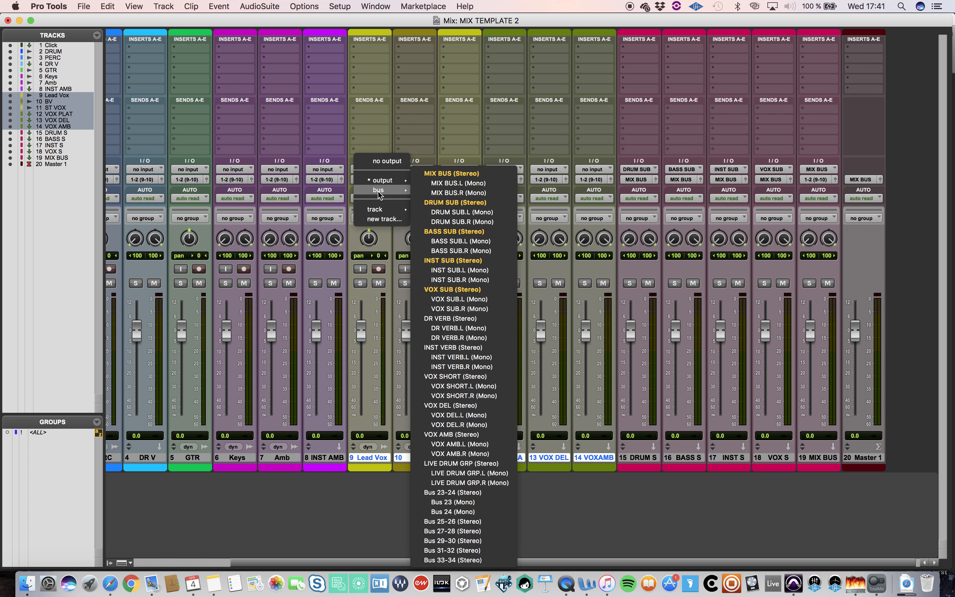
pyautogui.click(440, 293)
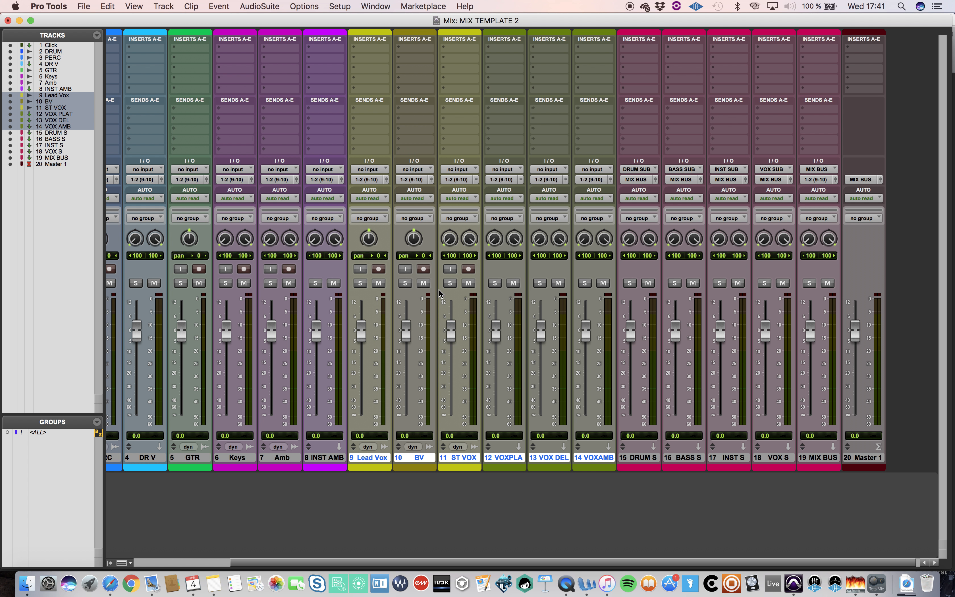
# Route the outputs of the Keys, Amb and INST AMB tracks to the stereo INST SUB bus
pyautogui.click(324, 457)
pyautogui.keyDown('shift'); pyautogui.click(242, 458); pyautogui.keyUp('shift')
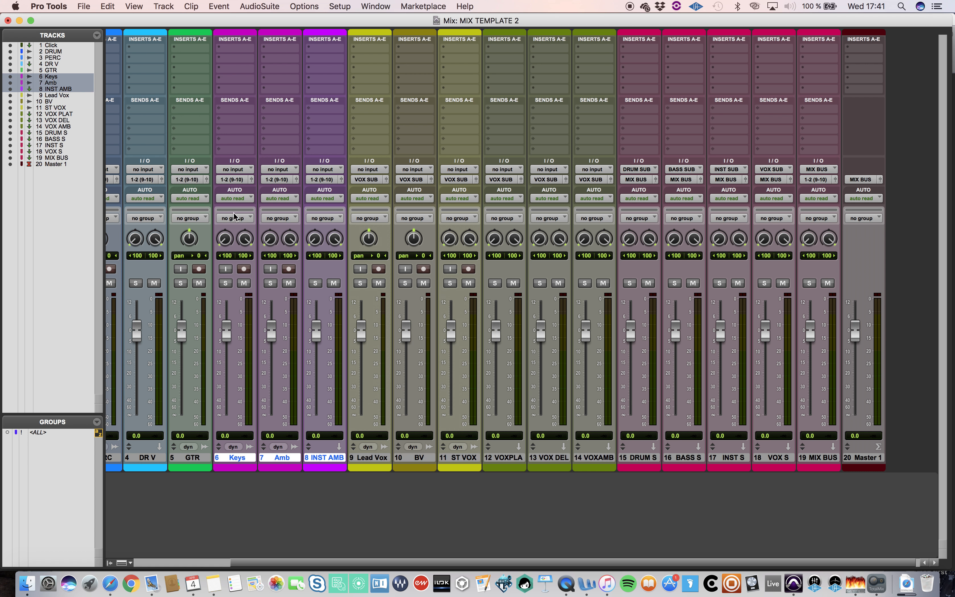
pyautogui.click(235, 179)
pyautogui.moveTo(236, 191)
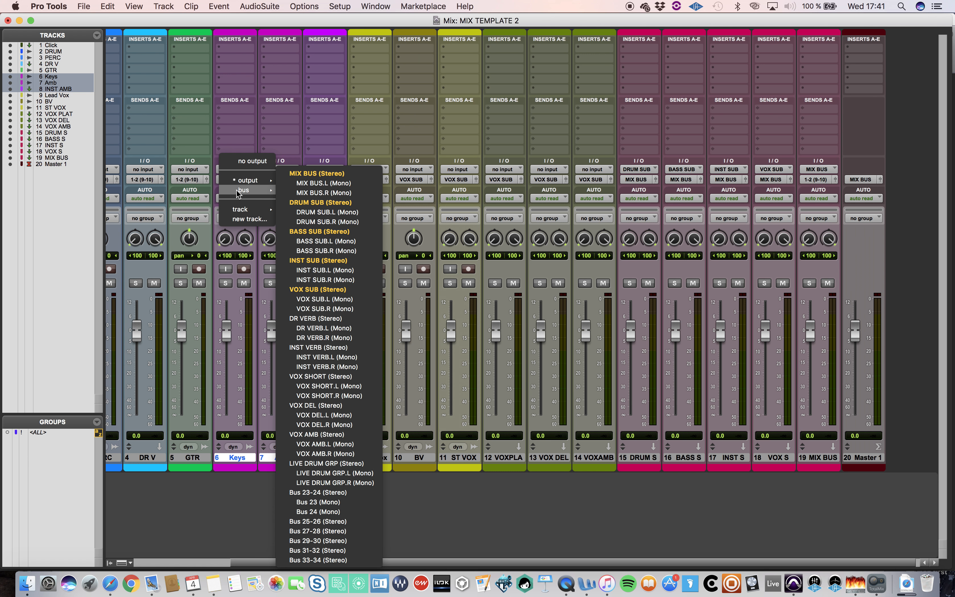
pyautogui.keyDown('alt'); pyautogui.keyDown('shift'); pyautogui.click(323, 260); pyautogui.keyUp('shift'); pyautogui.keyUp('alt')
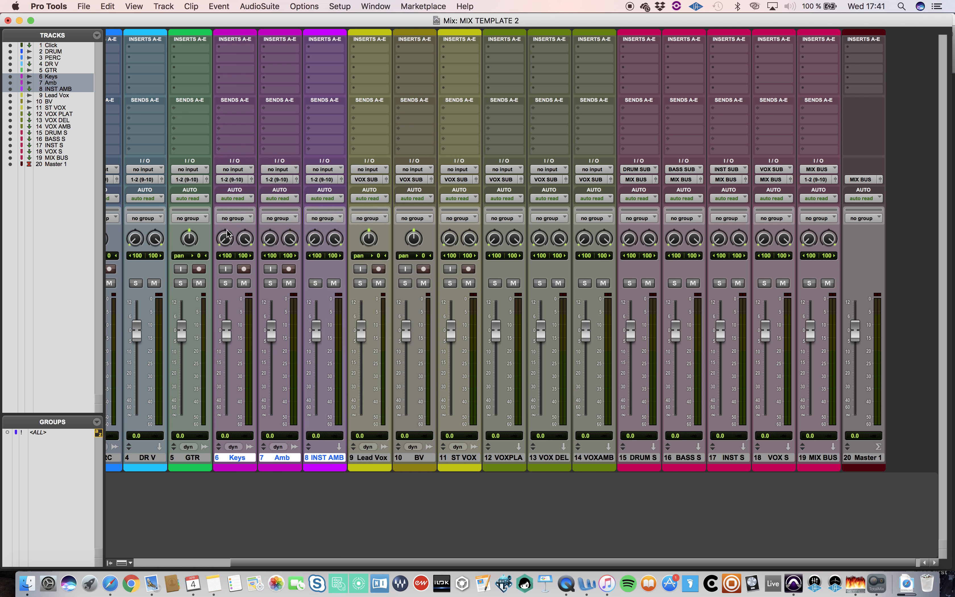
# Route the output of the GTR track to the stereo INST SUB bus
pyautogui.hscroll(-3, 223, 237)
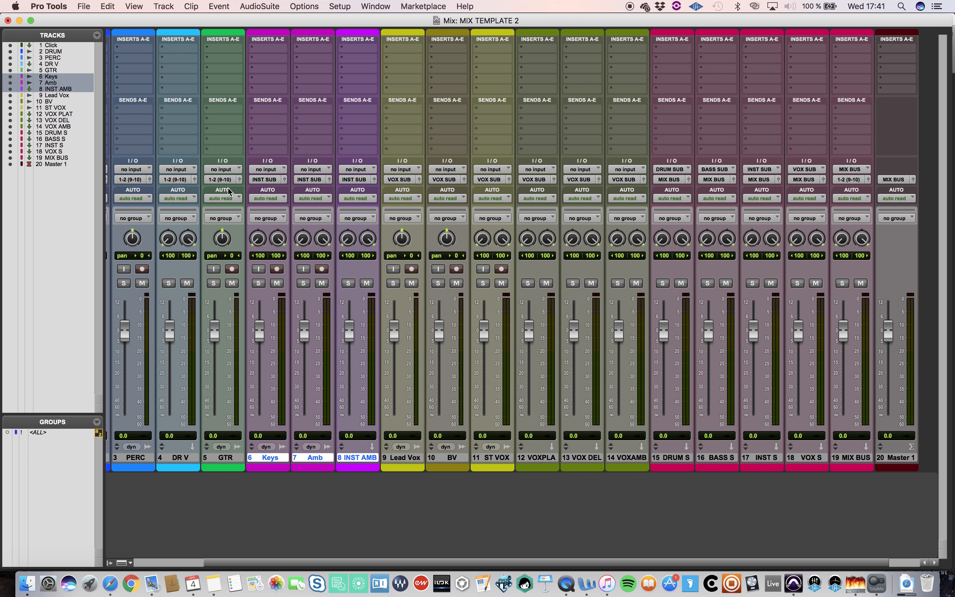
pyautogui.click(229, 179)
pyautogui.moveTo(230, 189)
pyautogui.click(294, 260)
# Route the outputs of the DRUM, PERC and DR V tracks to the stereo DRUM SUB bus
pyautogui.hscroll(-6, 245, 314)
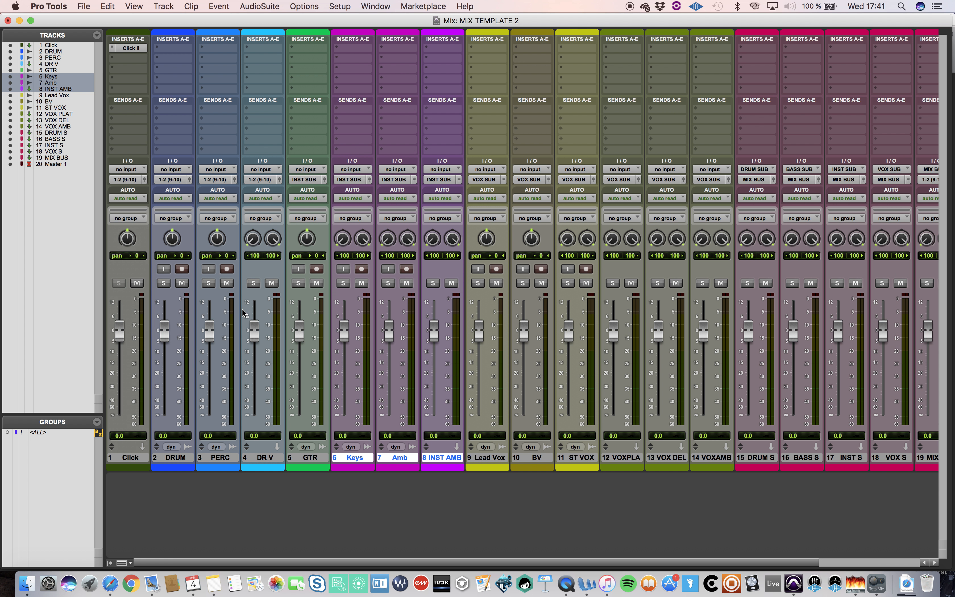
pyautogui.click(275, 458)
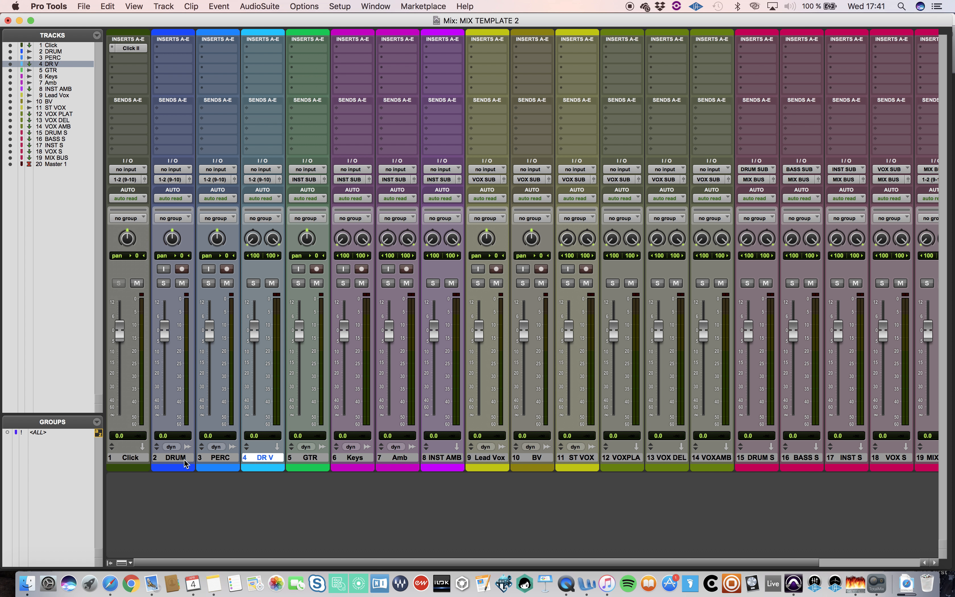
pyautogui.keyDown('shift'); pyautogui.click(159, 457); pyautogui.keyUp('shift')
pyautogui.click(172, 180)
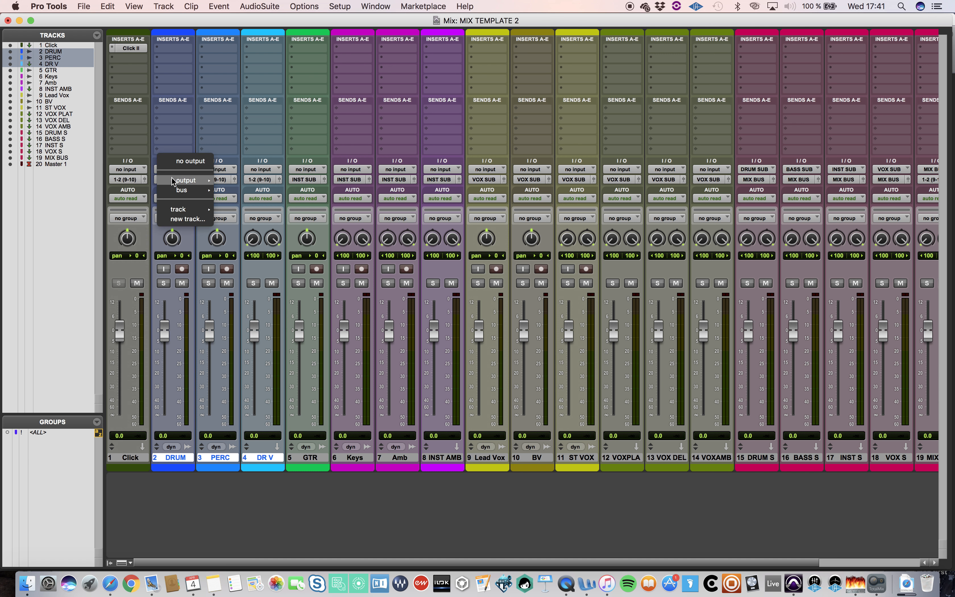
pyautogui.moveTo(174, 191)
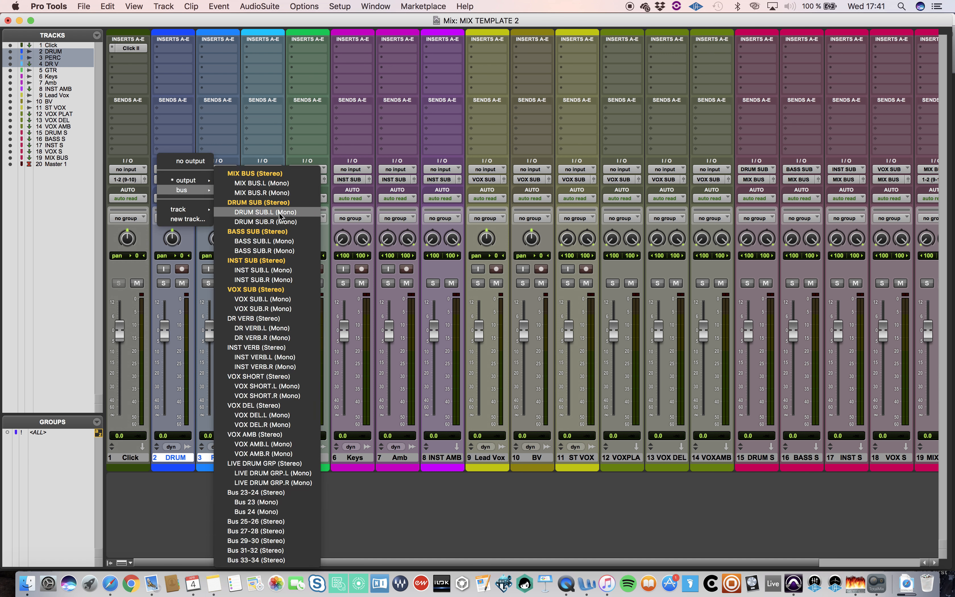
pyautogui.keyDown('alt'); pyautogui.keyDown('shift'); pyautogui.click(277, 202); pyautogui.keyUp('shift'); pyautogui.keyUp('alt')
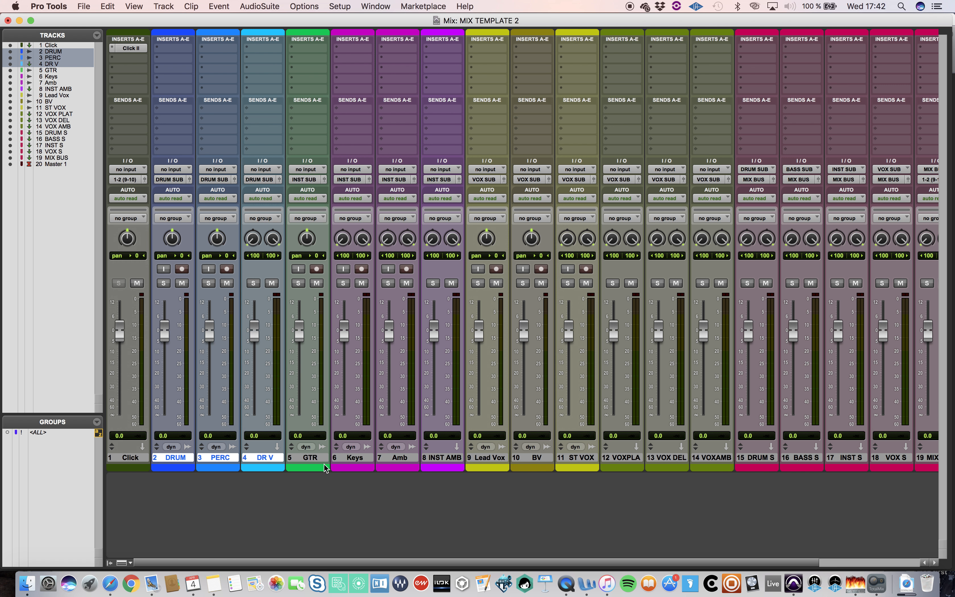
# Duplicate the GTR track once, leaving out the active and alternate playlists and inserting the copy after the selected track
pyautogui.click(306, 458)
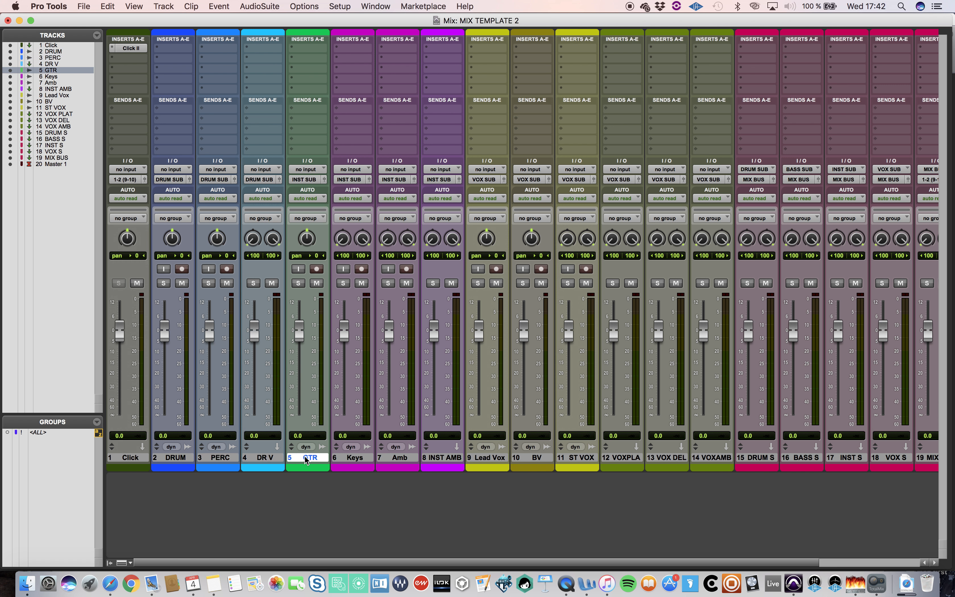
pyautogui.rightClick(307, 458)
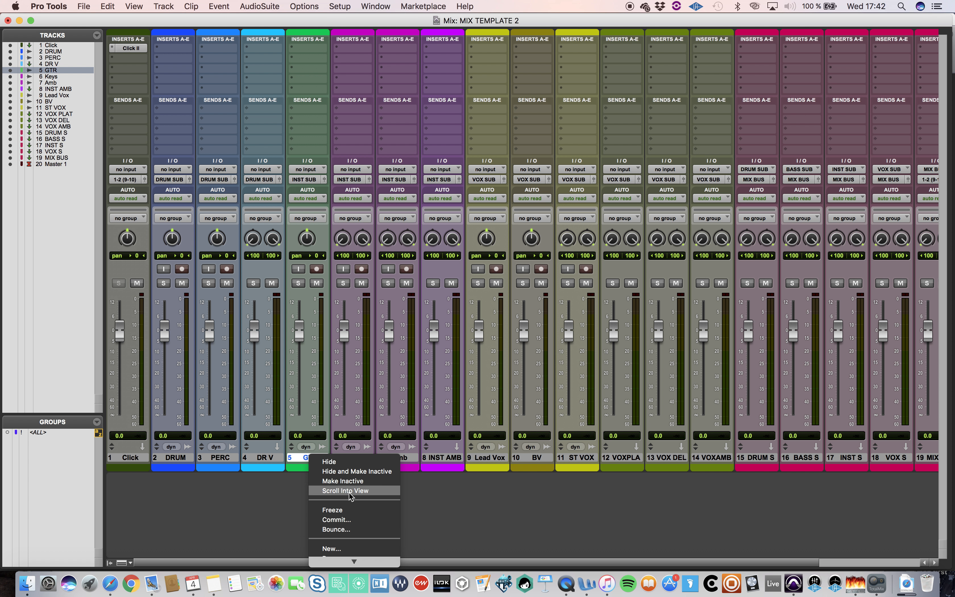
pyautogui.moveTo(352, 562)
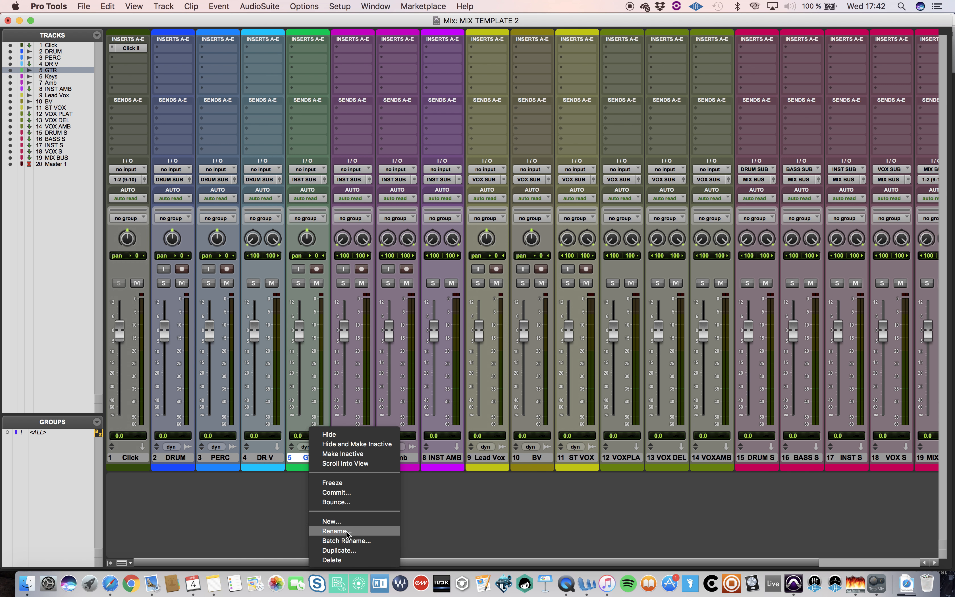
pyautogui.click(348, 548)
pyautogui.click(432, 206)
pyautogui.click(432, 218)
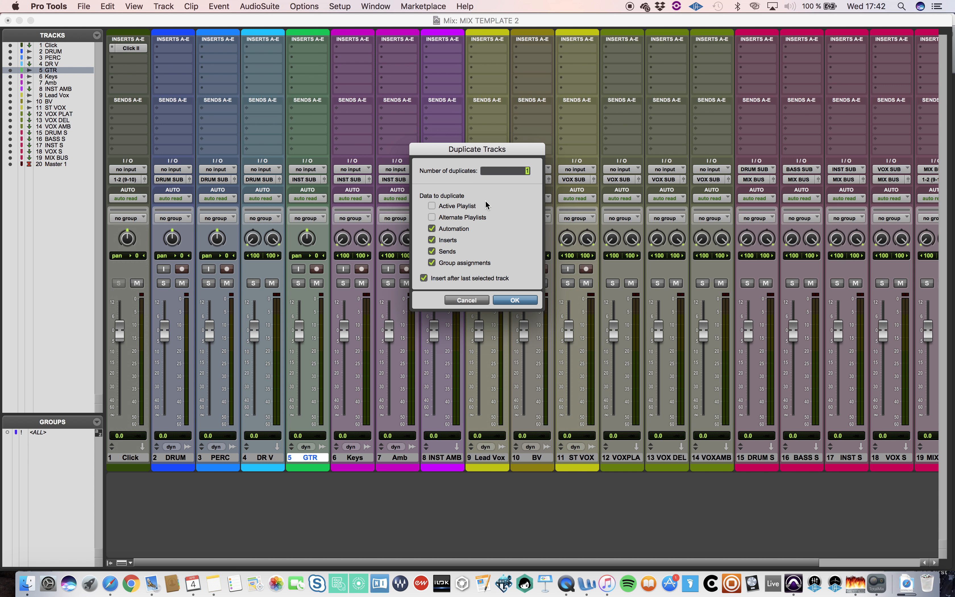
pyautogui.click(514, 300)
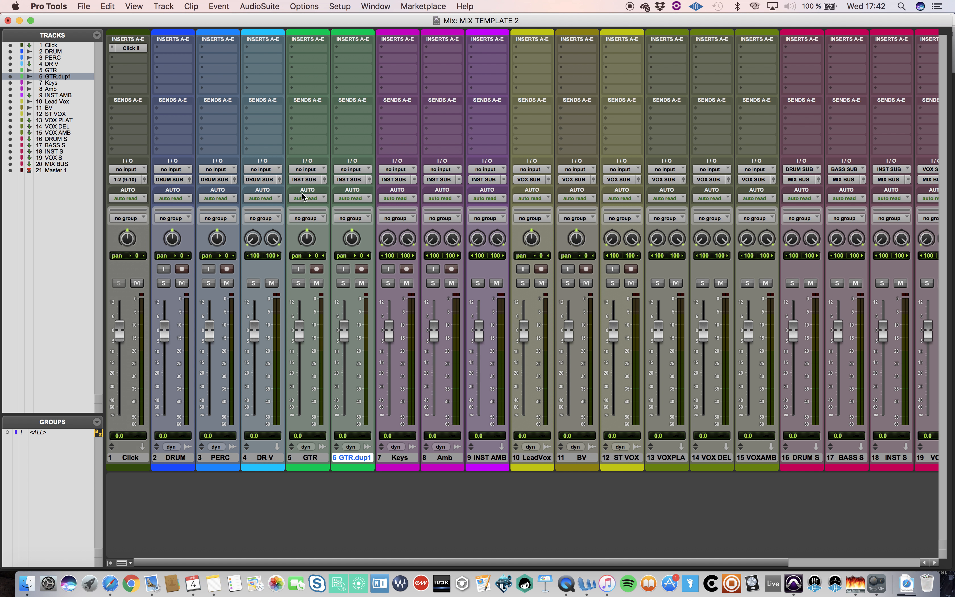
# Route the original GTR track's output to the stereo BASS SUB bus and color that track dark red
pyautogui.click(307, 180)
pyautogui.moveTo(322, 189)
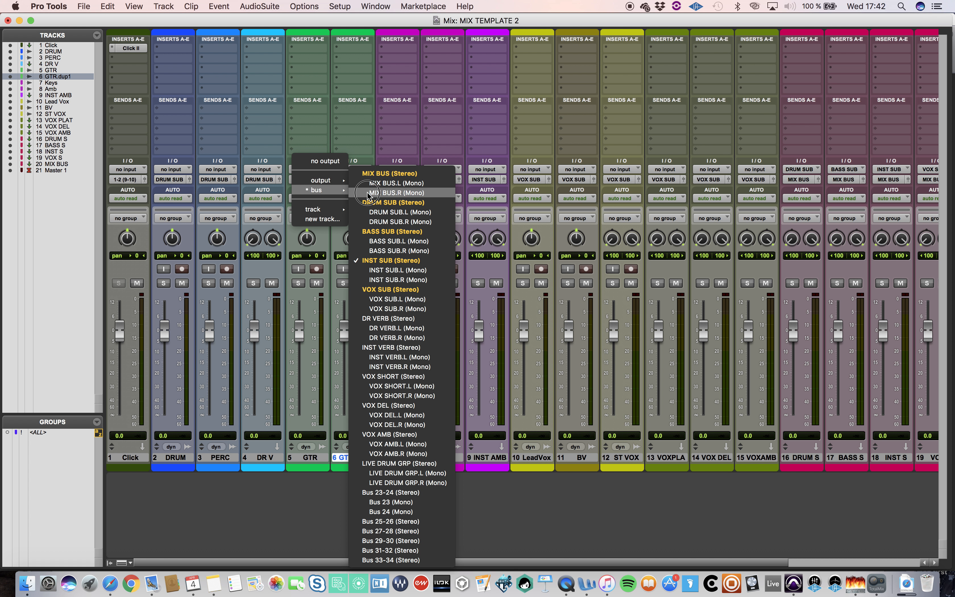
pyautogui.click(379, 231)
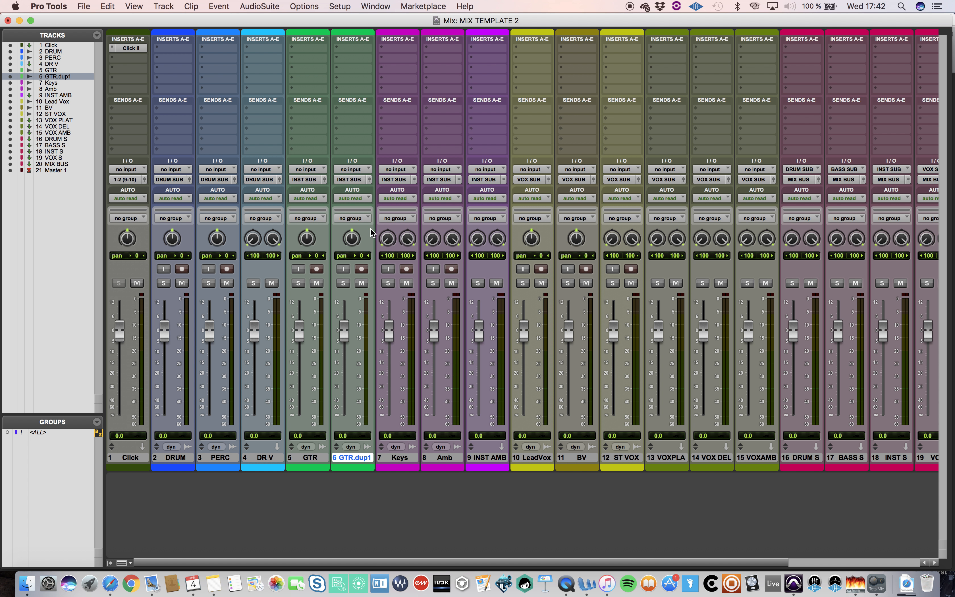
pyautogui.doubleClick(312, 467)
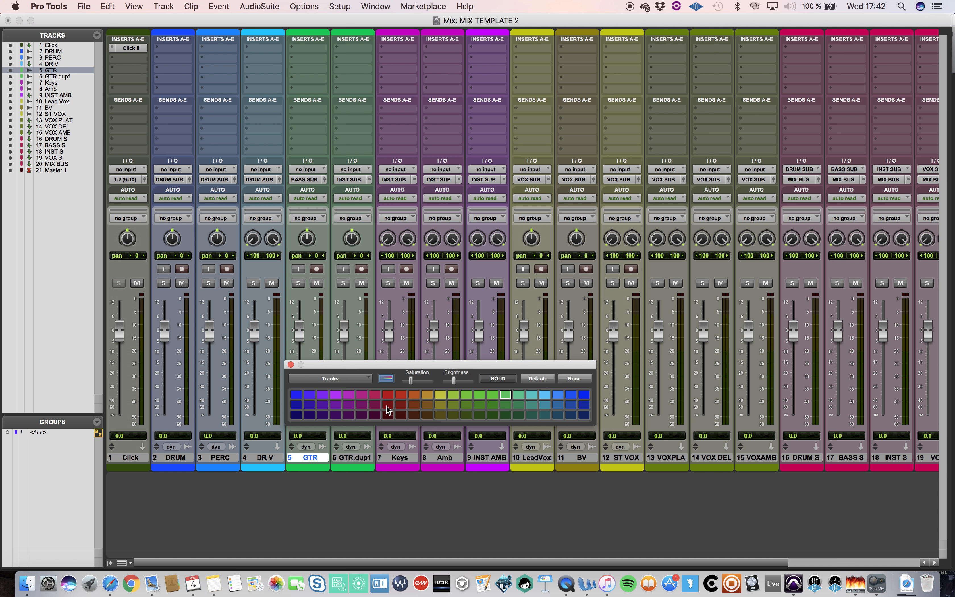
pyautogui.click(401, 415)
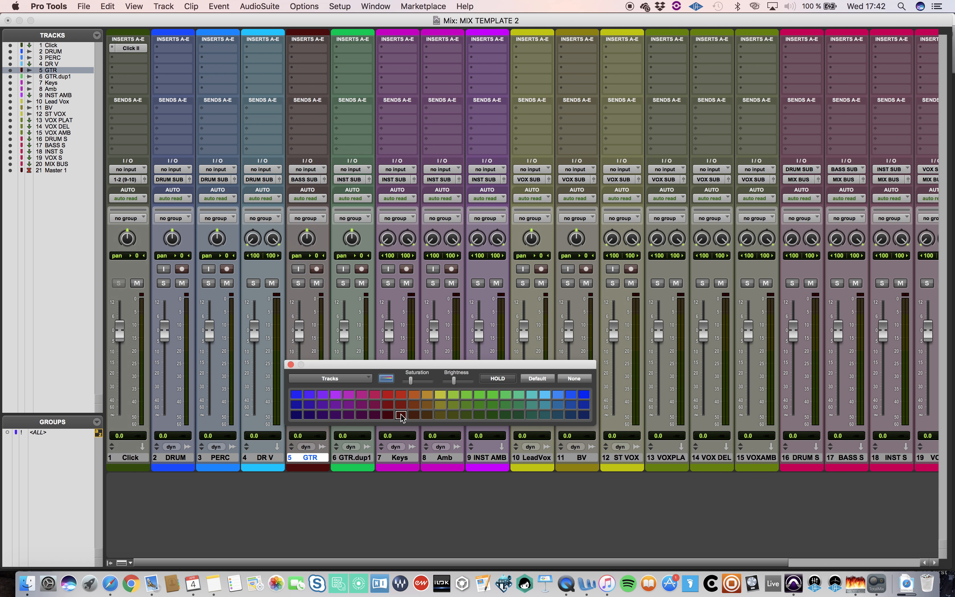
pyautogui.click(291, 364)
# Rename the dark red track as BASS and the duplicated guitar track as GTR
pyautogui.doubleClick(303, 462)
pyautogui.write('BASS')
pyautogui.press('super+Right')
pyautogui.write('GTR')
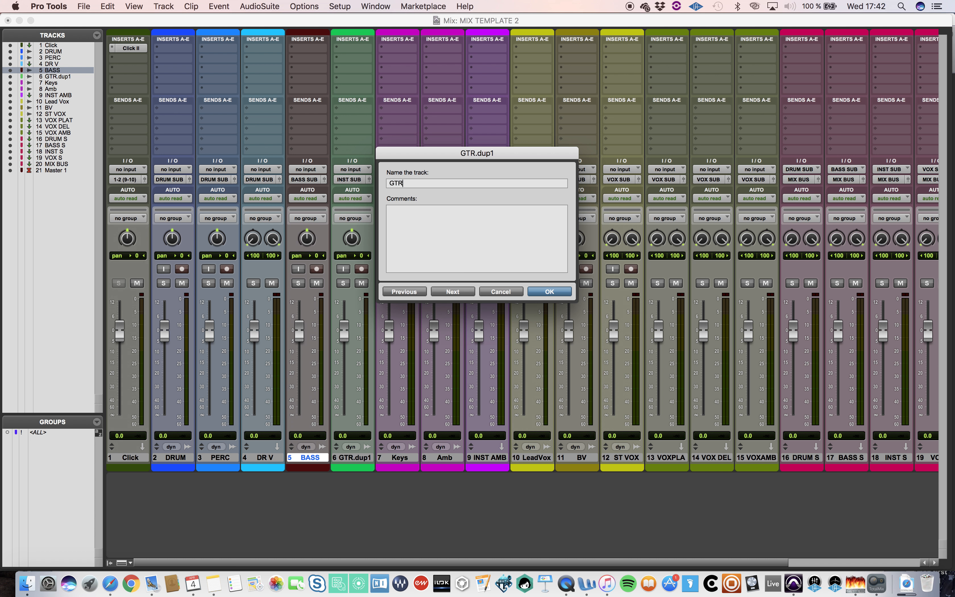
pyautogui.press('Return')
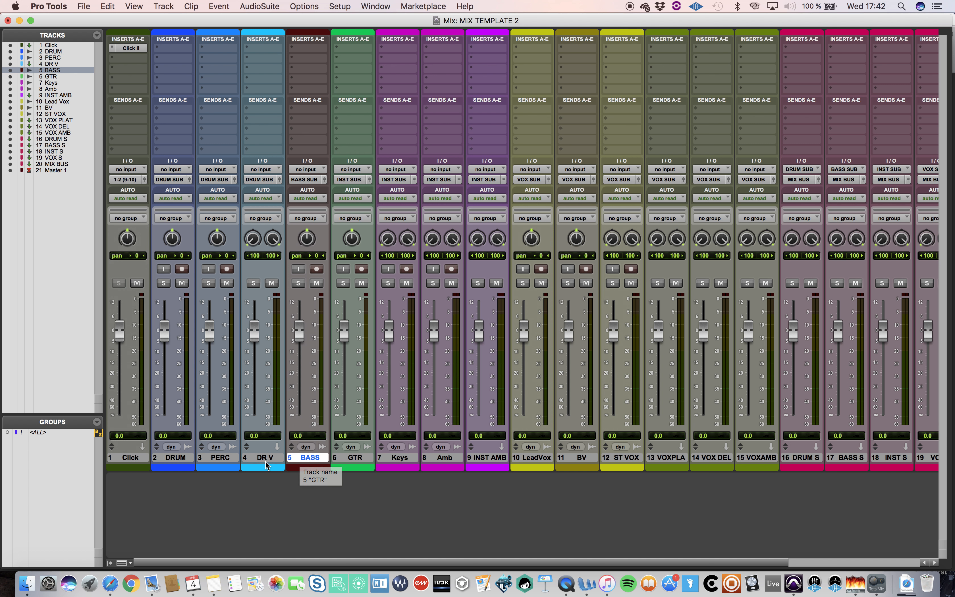
# Create a Mix/Edit group named DRUM from the DRUM, PERC and DR V tracks
pyautogui.click(253, 459)
pyautogui.moveTo(253, 462); pyautogui.dragTo(178, 461)
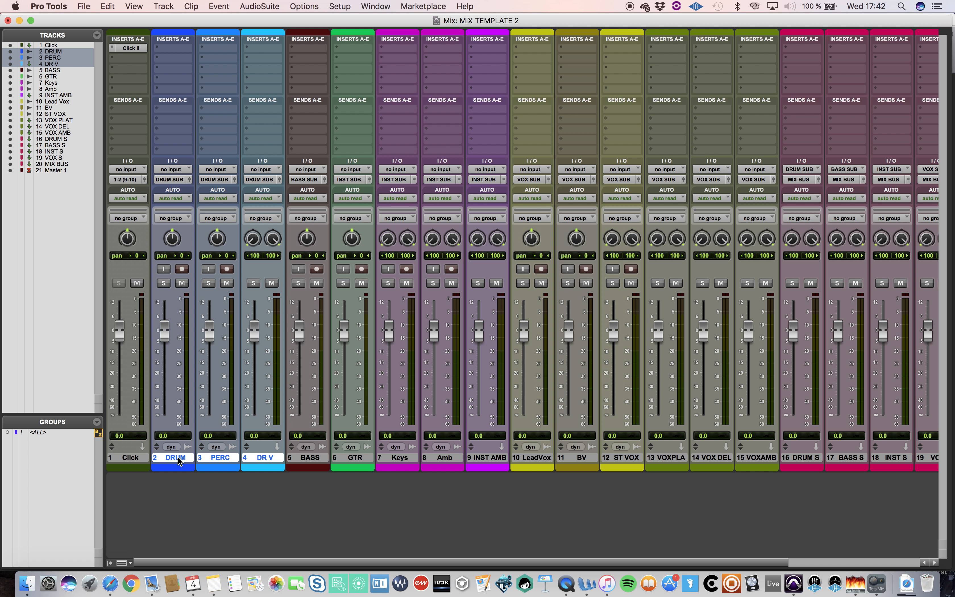
pyautogui.press('super+g')
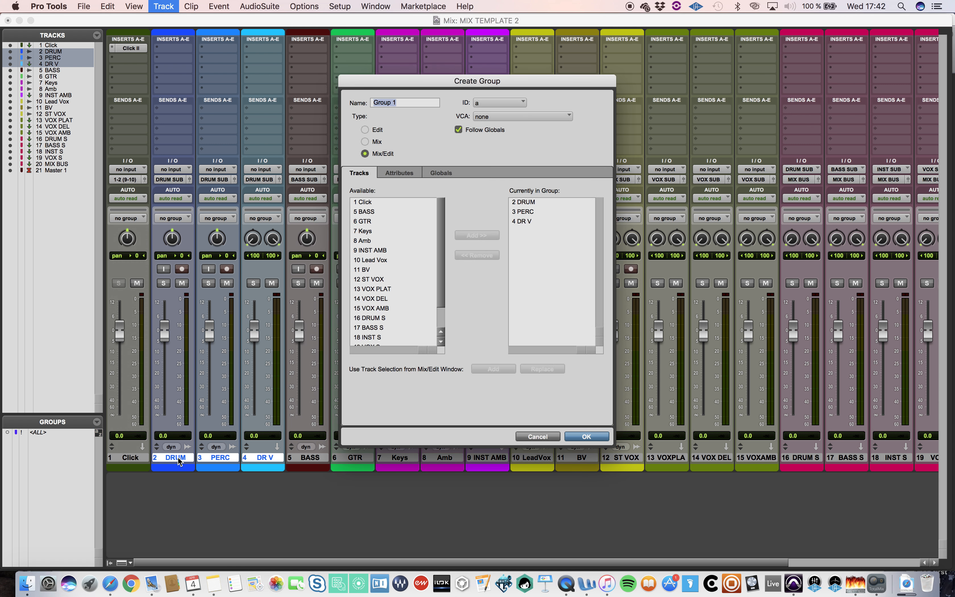
pyautogui.write('DRU')
pyautogui.press('Return')
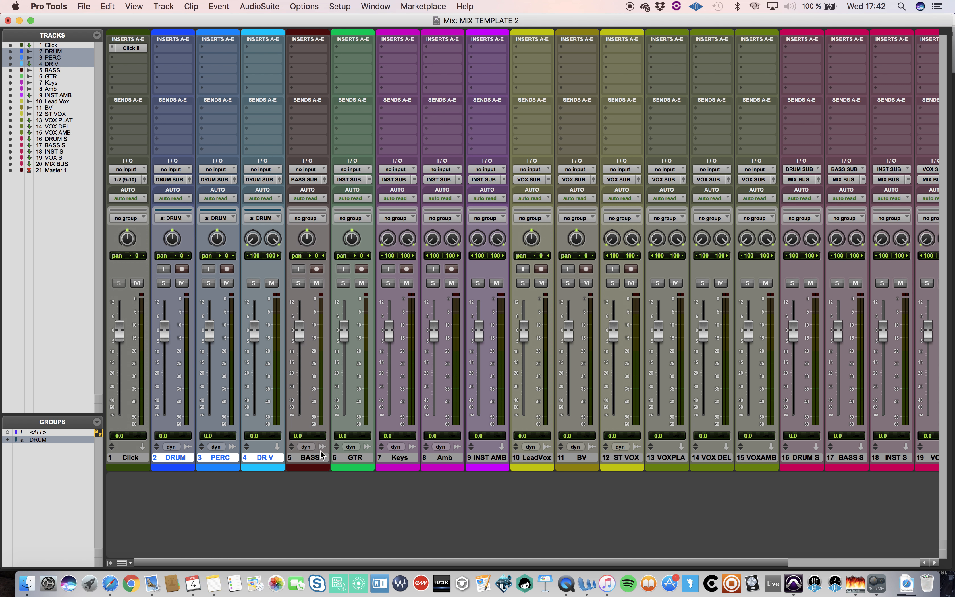
# Create a group named BASS containing only the BASS track
pyautogui.click(305, 459)
pyautogui.click(349, 459)
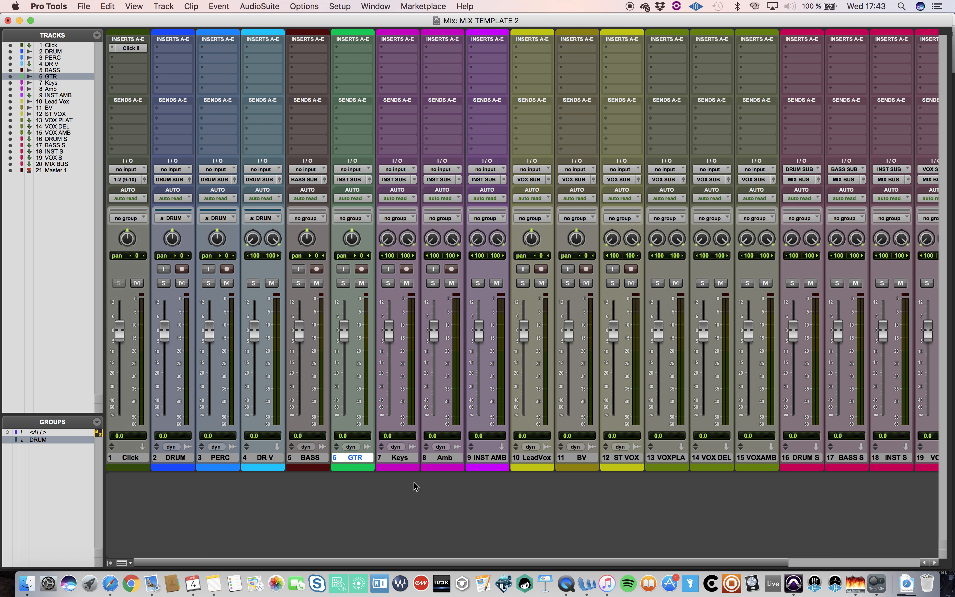
pyautogui.click(308, 458)
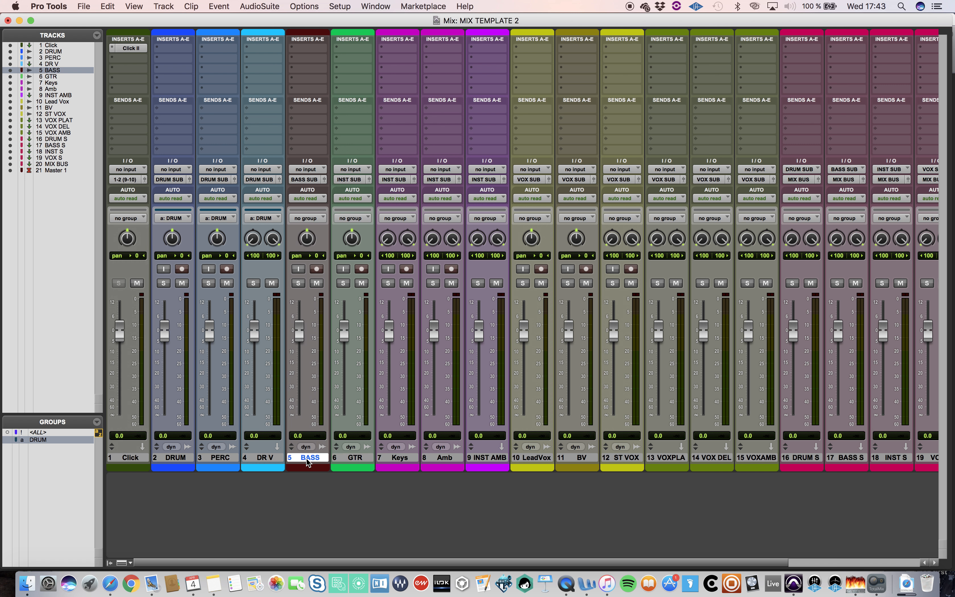
pyautogui.press('super+g')
pyautogui.write('BASS')
pyautogui.press('Return')
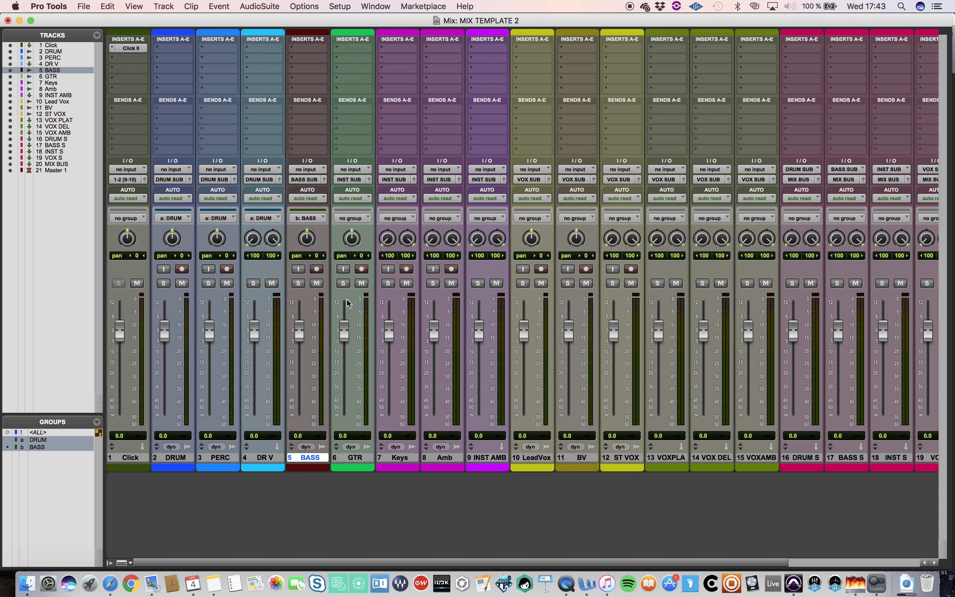
pyautogui.rightClick(315, 458)
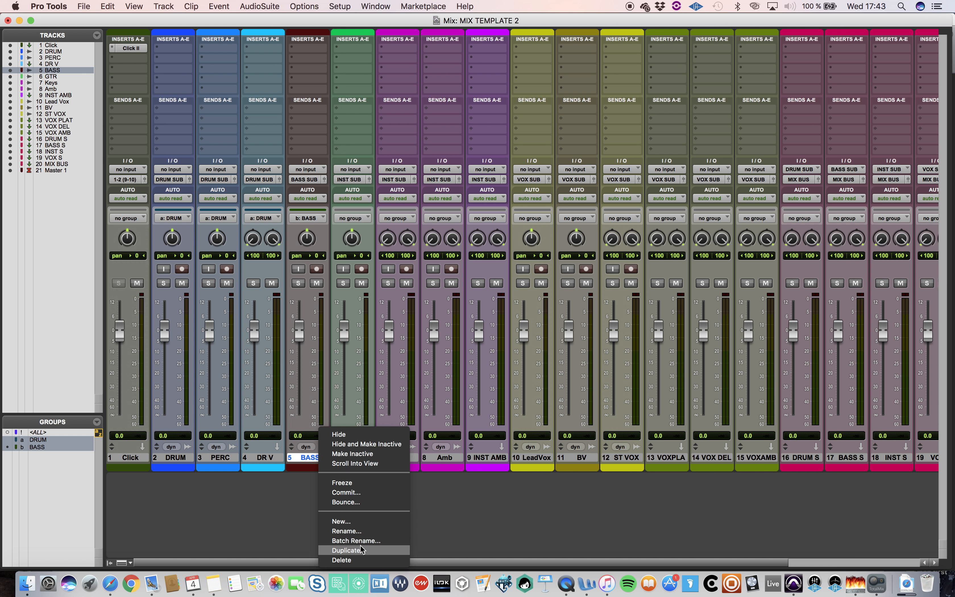
pyautogui.click(365, 551)
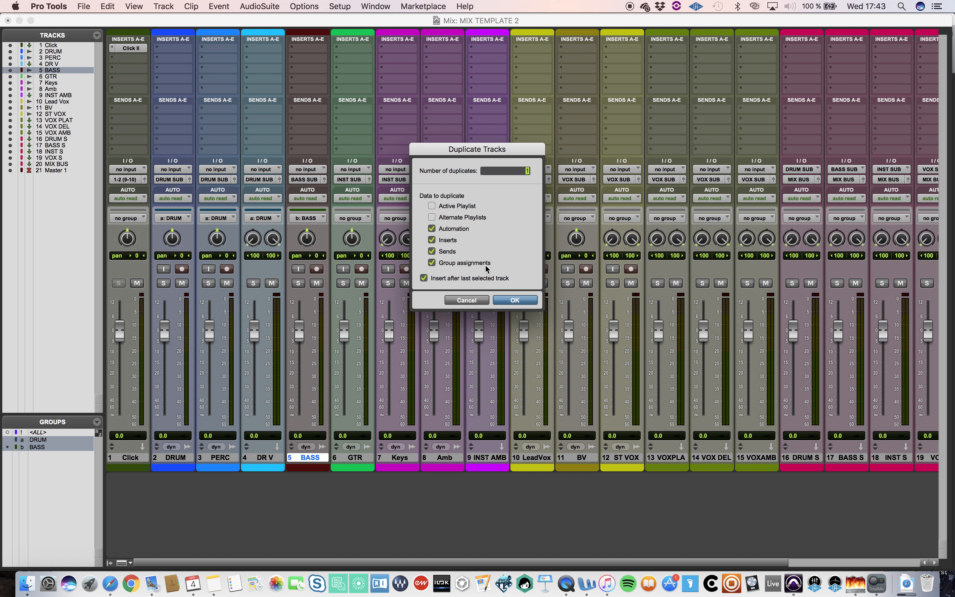
pyautogui.click(473, 302)
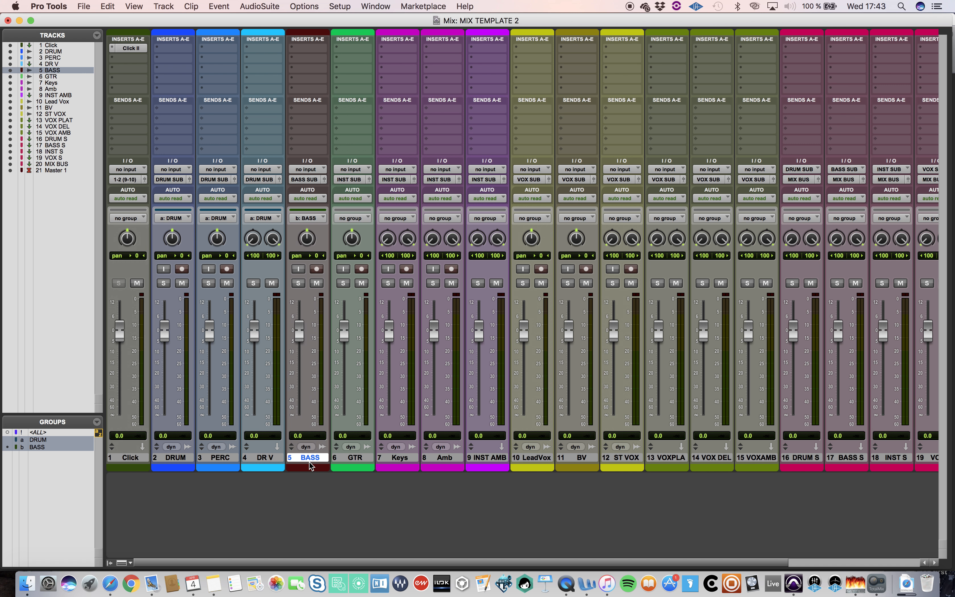
# Create a group named GTR containing only the GTR track
pyautogui.rightClick(359, 460)
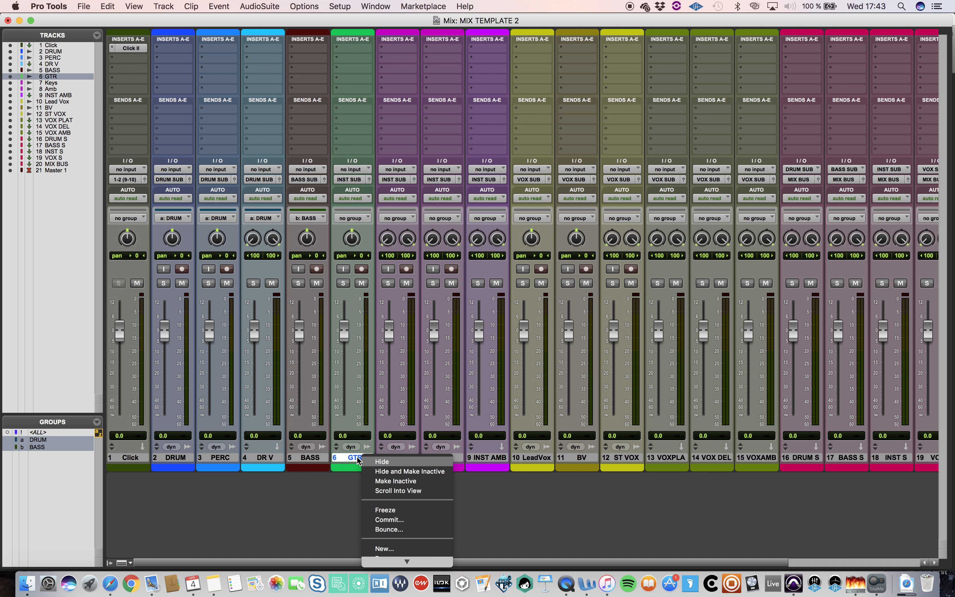
pyautogui.click(331, 486)
pyautogui.press('super+g')
pyautogui.write('GTR')
pyautogui.press('Return')
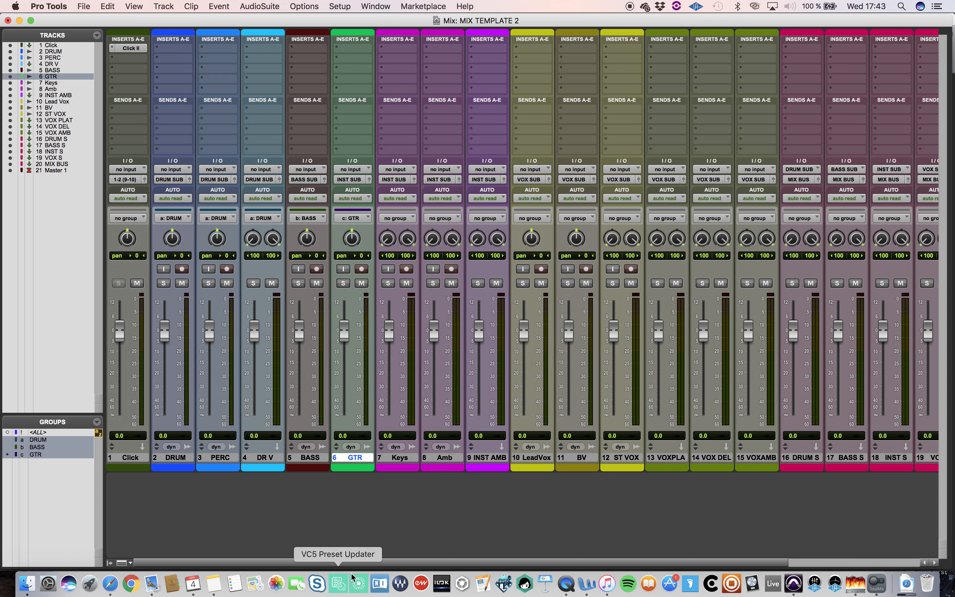
# Create a Mix/Edit group named KEYS from the Keys, Amb and INST AMB tracks
pyautogui.click(387, 459)
pyautogui.keyDown('shift'); pyautogui.click(498, 459); pyautogui.keyUp('shift')
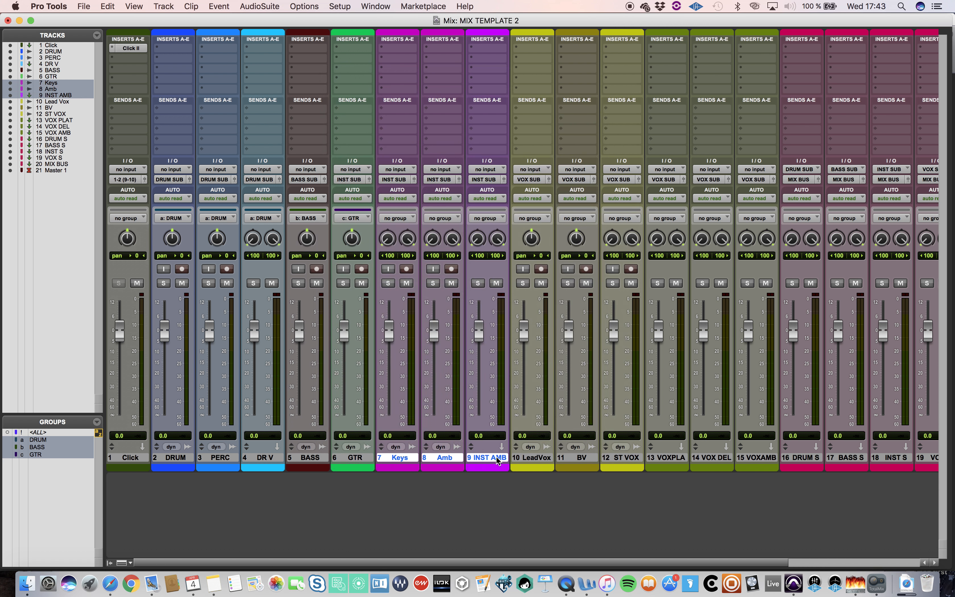
pyautogui.press('super+g')
pyautogui.write('INS')
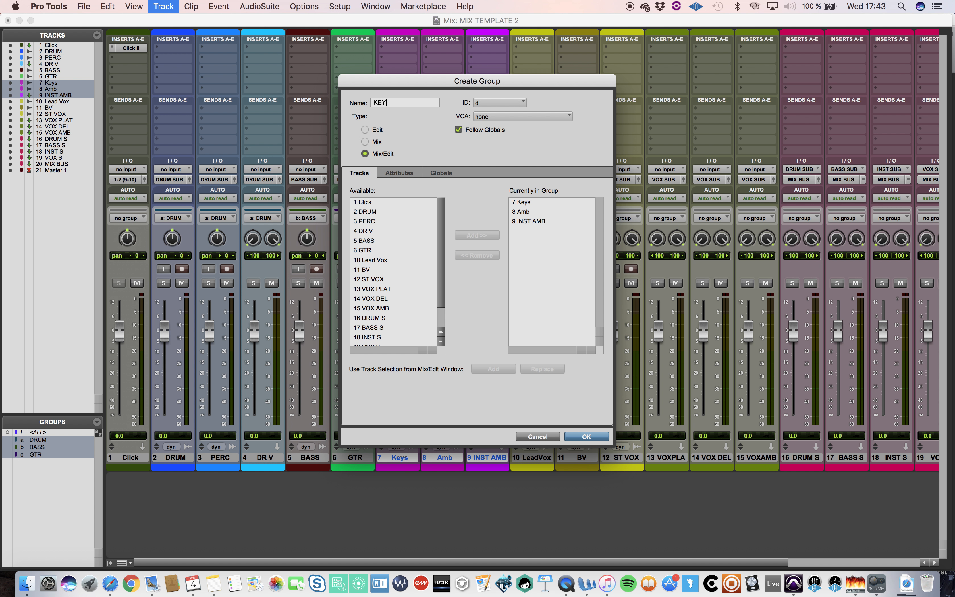
pyautogui.press('Return')
# Create a Mix/Edit group named VOX from the Lead Vox, BV and ST VOX tracks
pyautogui.click(532, 457)
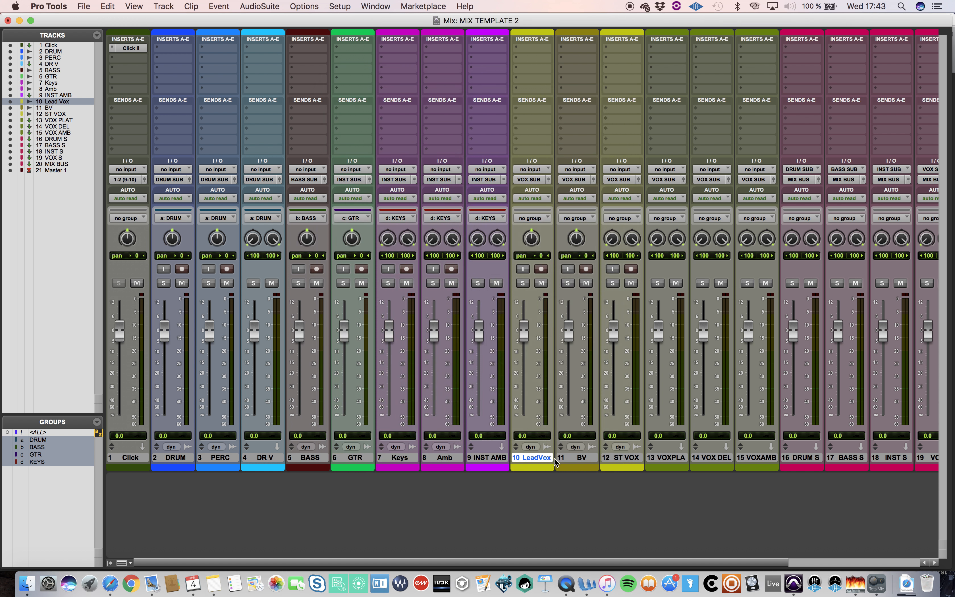
pyautogui.keyDown('shift'); pyautogui.click(627, 457); pyautogui.keyUp('shift')
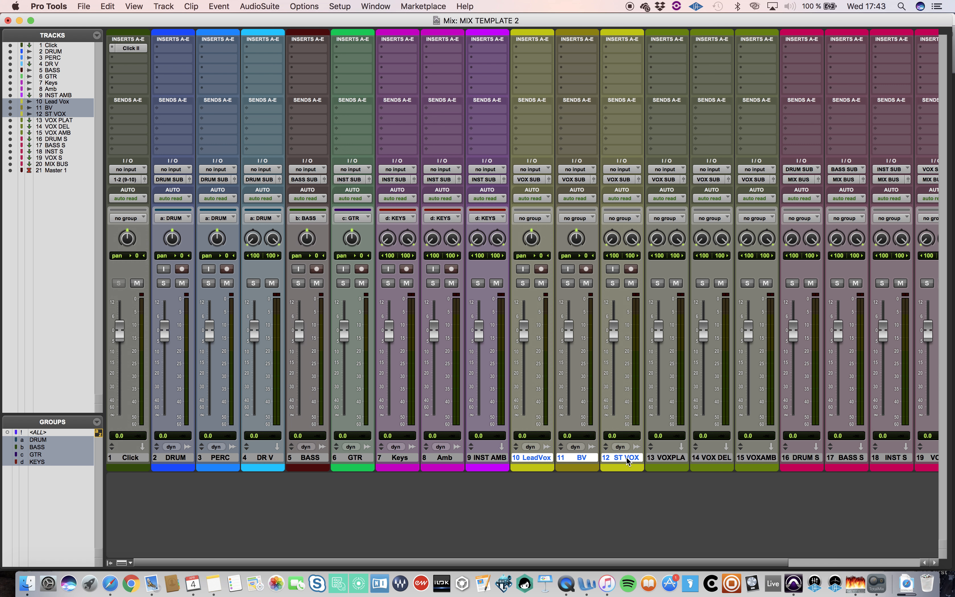
pyautogui.press('super+g')
pyautogui.write('VOX')
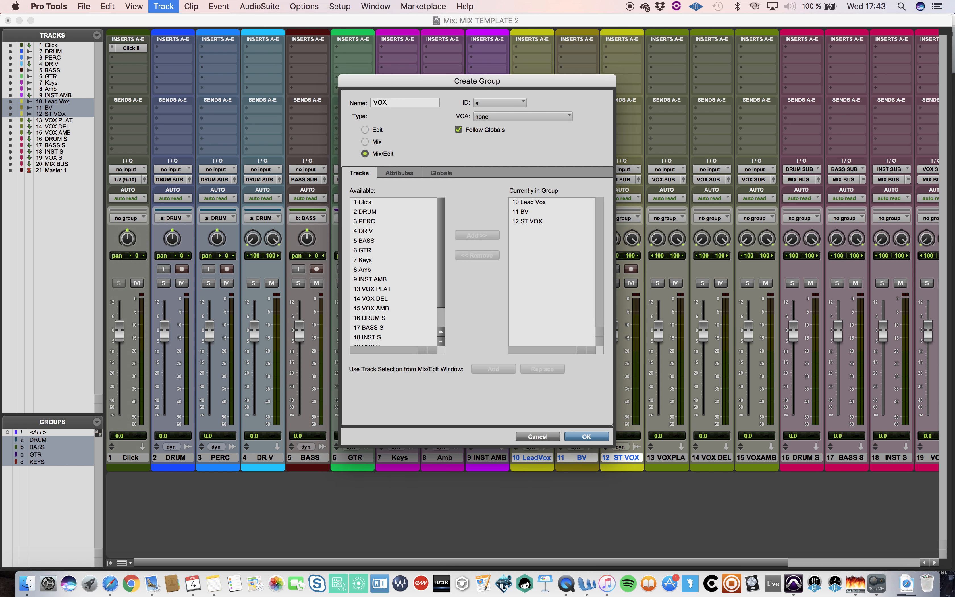
pyautogui.press('Return')
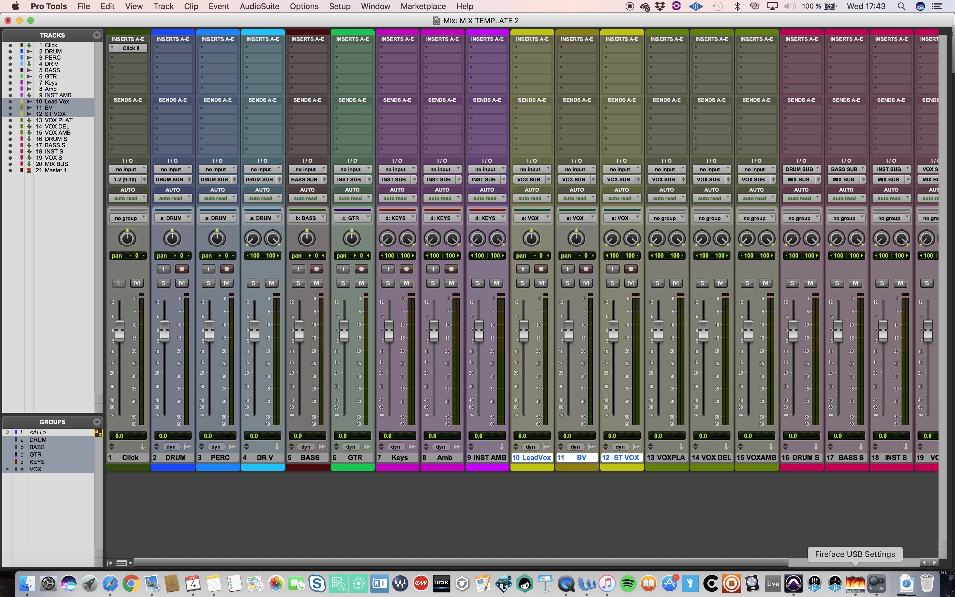
# Add the VOX PLAT, VOX DEL and VOX AMB tracks to the existing VOX group
pyautogui.keyDown('shift'); pyautogui.click(761, 458); pyautogui.keyUp('shift')
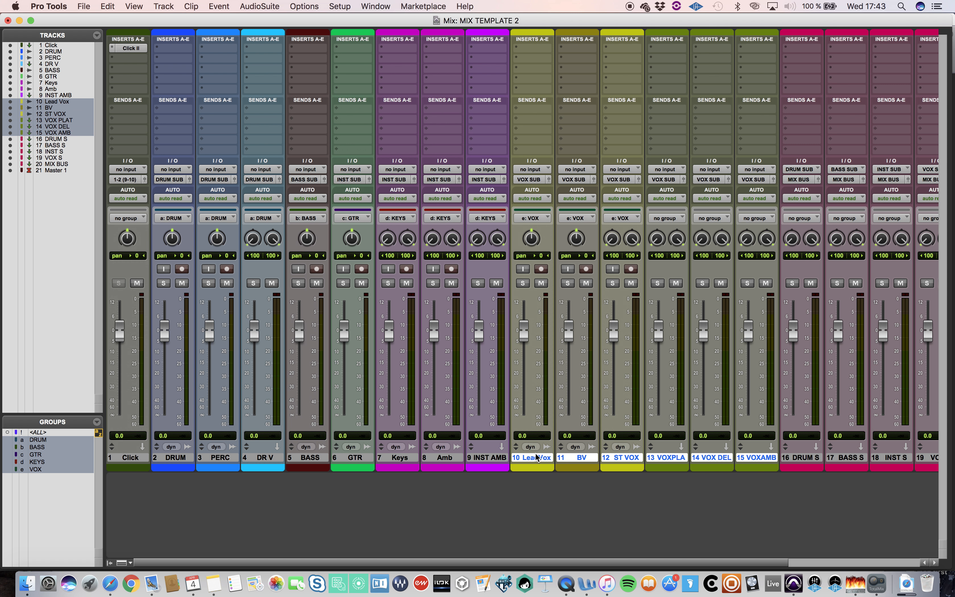
pyautogui.click(96, 422)
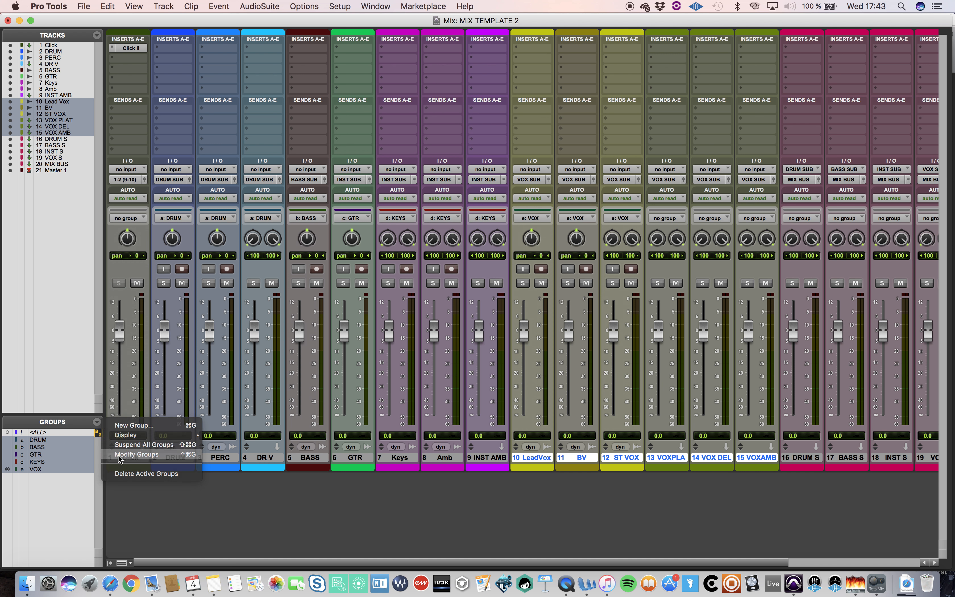
pyautogui.click(136, 454)
pyautogui.click(483, 104)
pyautogui.moveTo(495, 106)
pyautogui.click(537, 144)
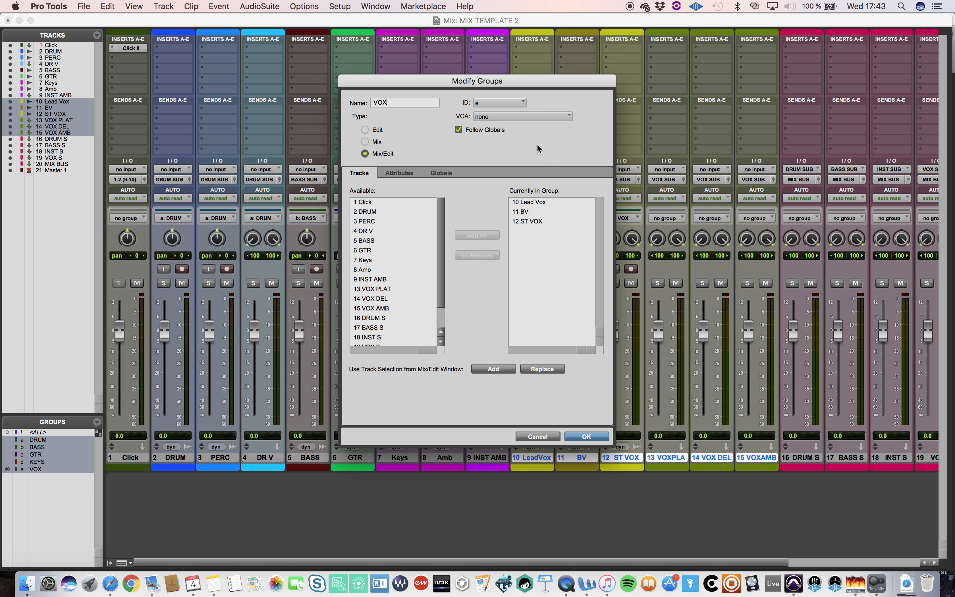
pyautogui.scroll(-3, 393, 297)
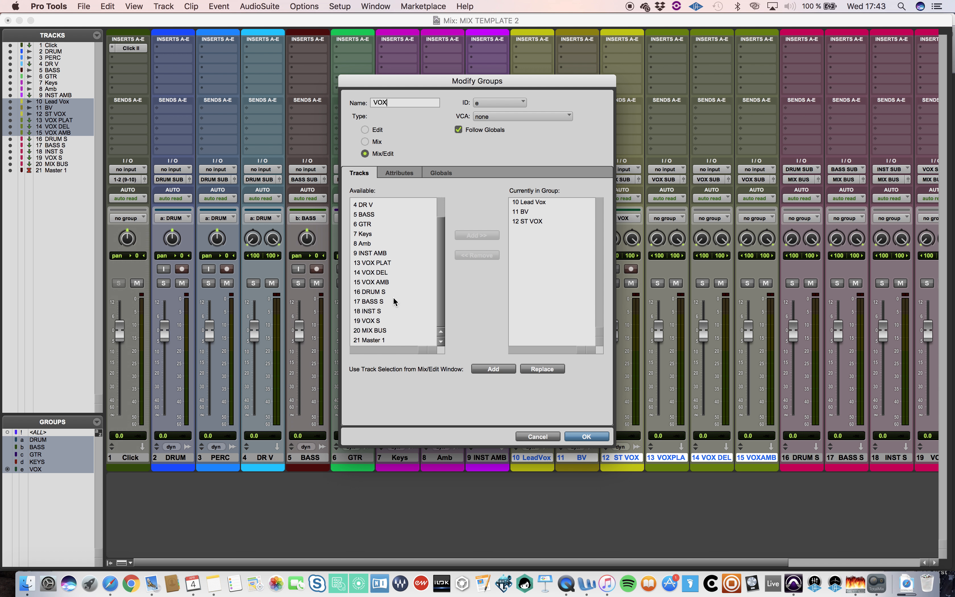
pyautogui.click(378, 262)
pyautogui.keyDown('shift'); pyautogui.click(377, 282); pyautogui.keyUp('shift')
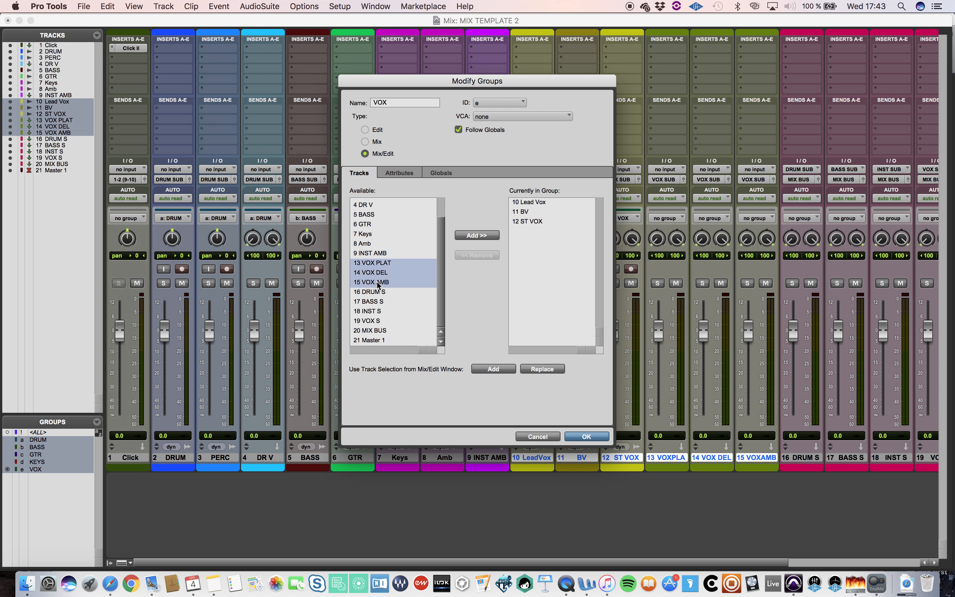
pyautogui.click(477, 235)
pyautogui.click(585, 437)
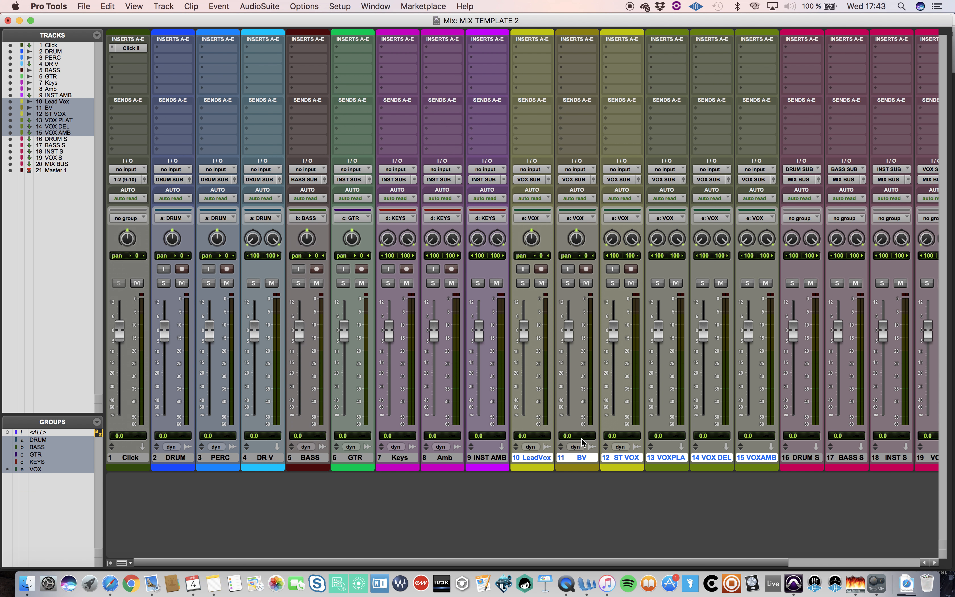
# Make the MIX BUS, VOX S, INST S, BASS S and DRUM S tracks solo safe
pyautogui.click(798, 457)
pyautogui.hscroll(4, 798, 460)
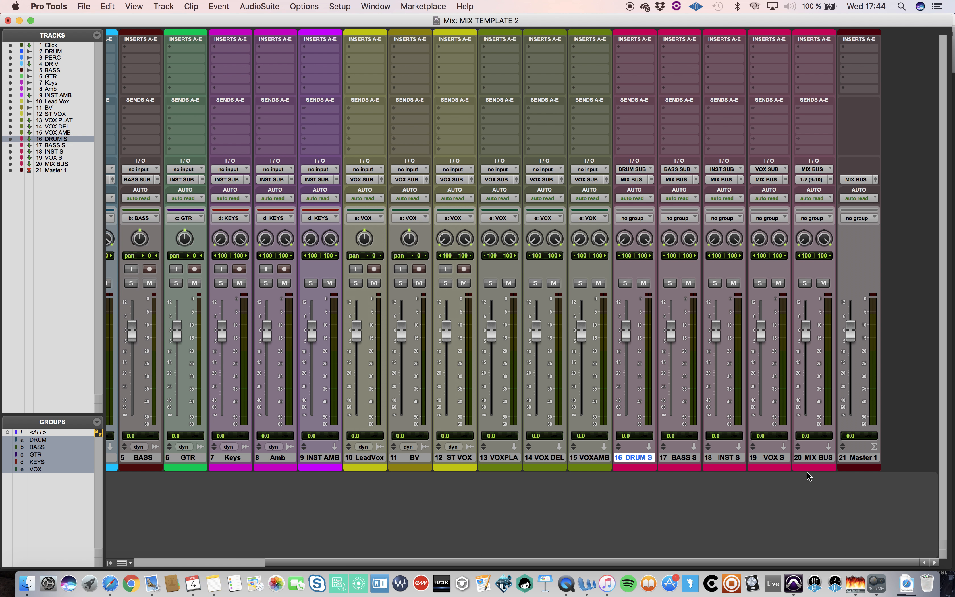
pyautogui.keyDown('super'); pyautogui.click(805, 285); pyautogui.keyUp('super')
pyautogui.keyDown('super'); pyautogui.click(760, 285); pyautogui.keyUp('super')
pyautogui.keyDown('super'); pyautogui.click(716, 284); pyautogui.keyUp('super')
pyautogui.keyDown('super'); pyautogui.click(670, 285); pyautogui.keyUp('super')
pyautogui.keyDown('super'); pyautogui.click(625, 284); pyautogui.keyUp('super')
# Test soloing by switching solo on and off on VOX DEL, and toggle solo safe off and back on for DRUM S
pyautogui.click(532, 285)
pyautogui.click(532, 285)
pyautogui.keyDown('super'); pyautogui.click(627, 285); pyautogui.keyUp('super')
pyautogui.keyDown('super'); pyautogui.click(627, 285); pyautogui.keyUp('super')
pyautogui.click(868, 457)
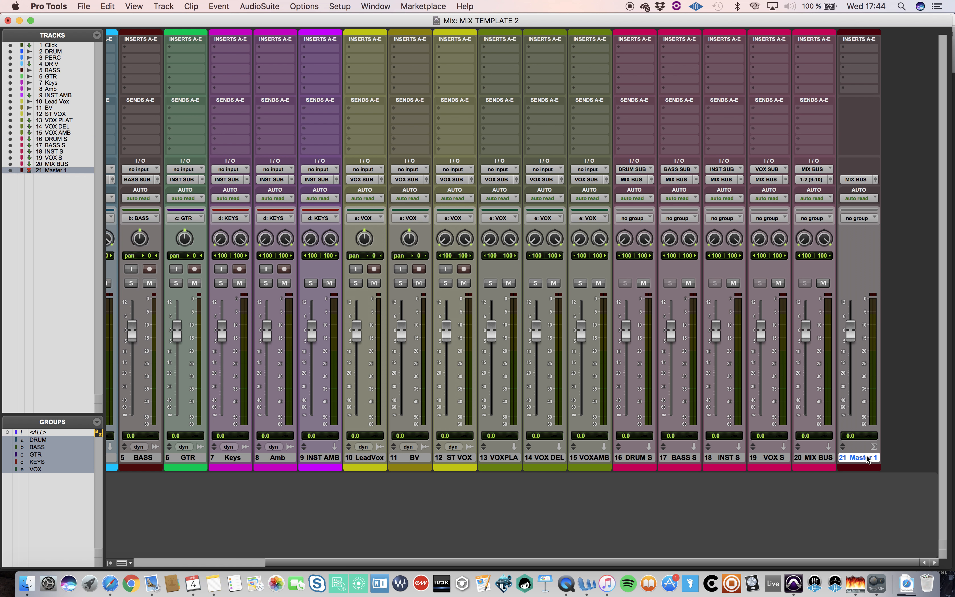
# Insert the Waves NLS Channel plug-in in the first insert slot of all tracks from DRUM through VOX AMB at once
pyautogui.click(466, 455)
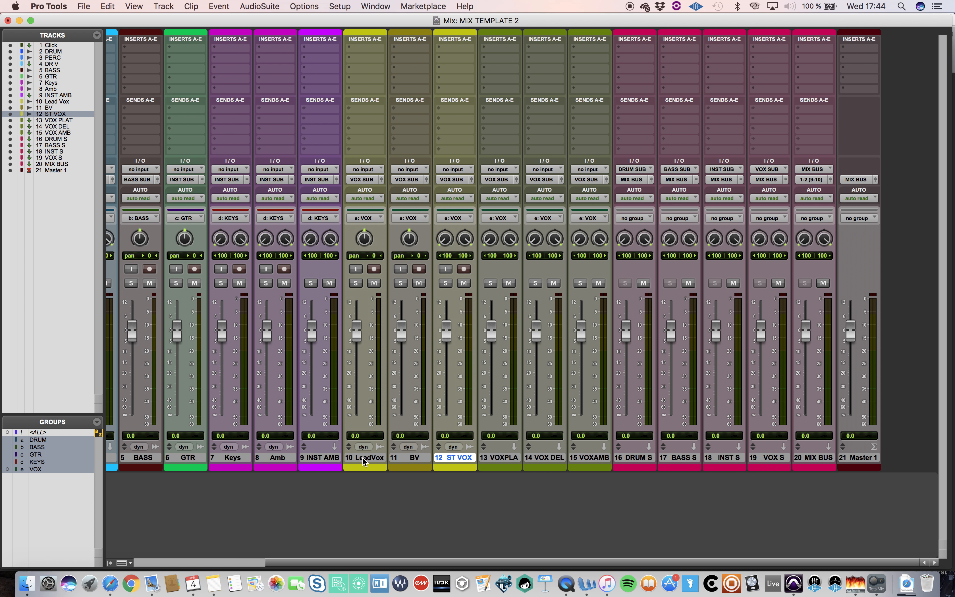
pyautogui.hscroll(-2, 363, 462)
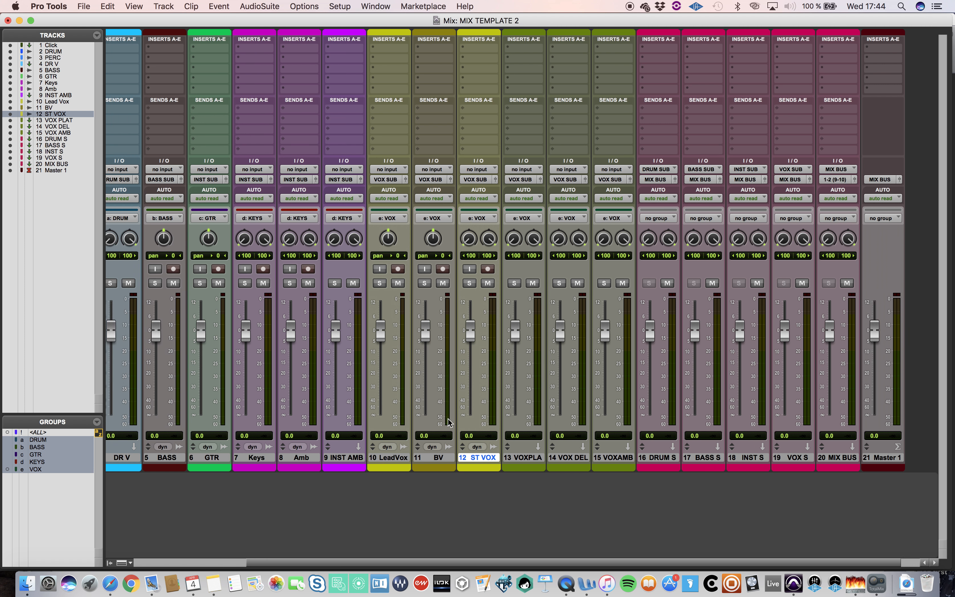
pyautogui.click(614, 458)
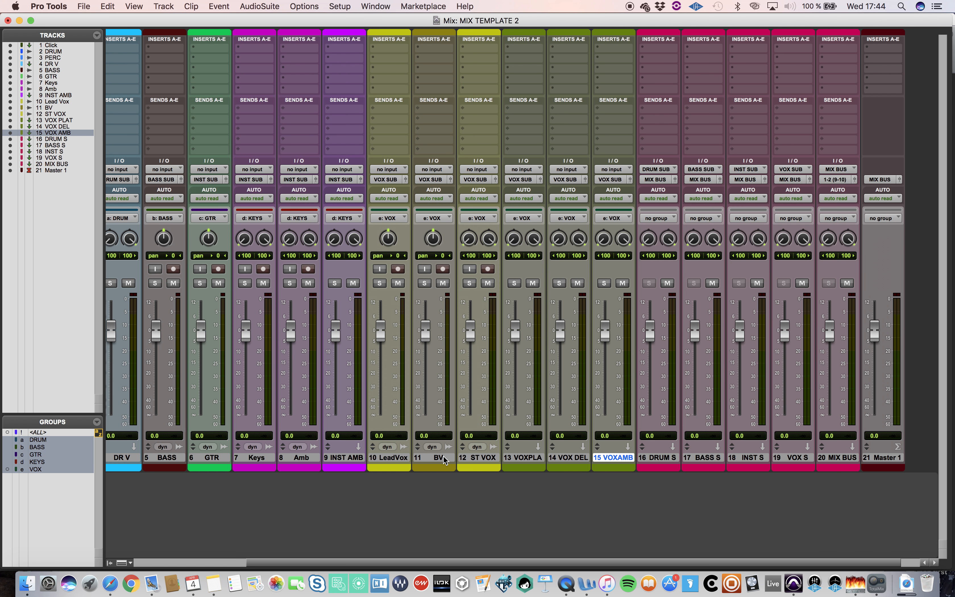
pyautogui.hscroll(-6, 277, 458)
pyautogui.keyDown('shift'); pyautogui.click(175, 457); pyautogui.keyUp('shift')
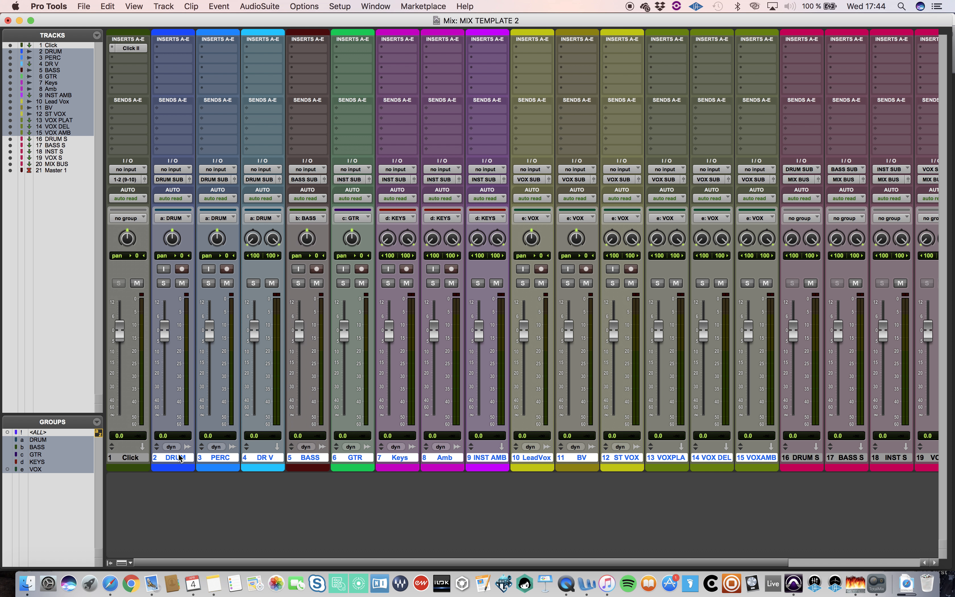
pyautogui.click(159, 48)
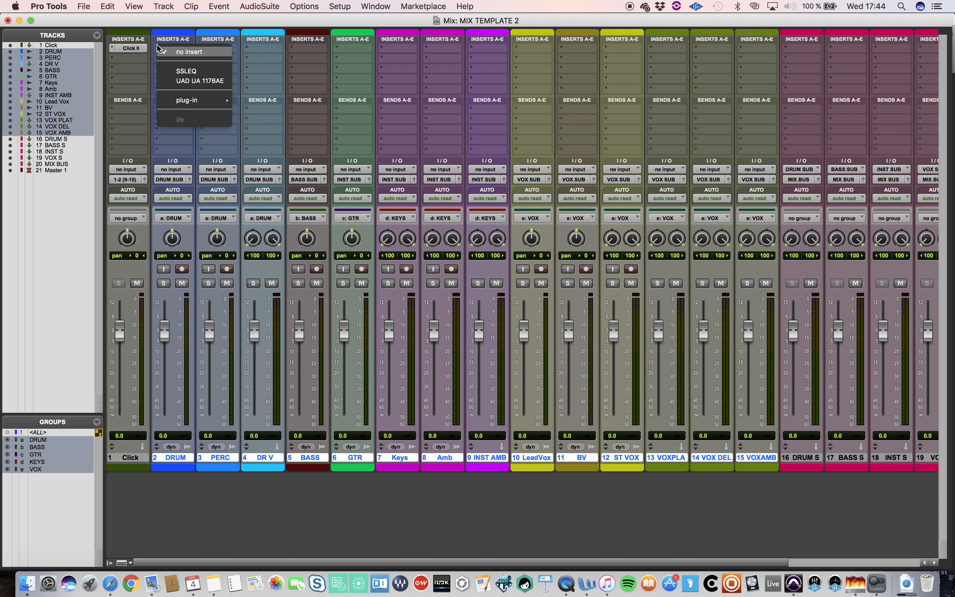
pyautogui.moveTo(180, 102)
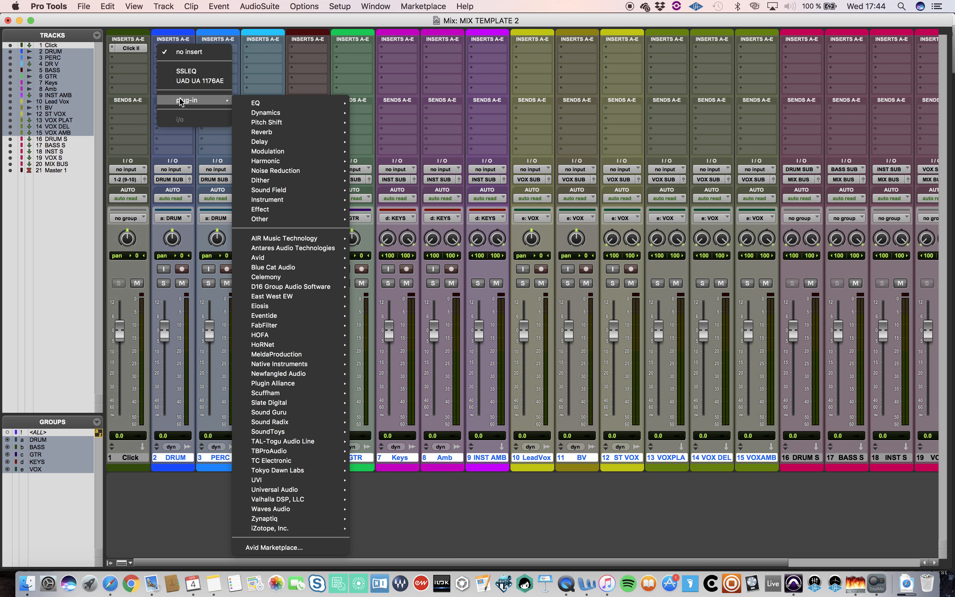
pyautogui.moveTo(302, 220)
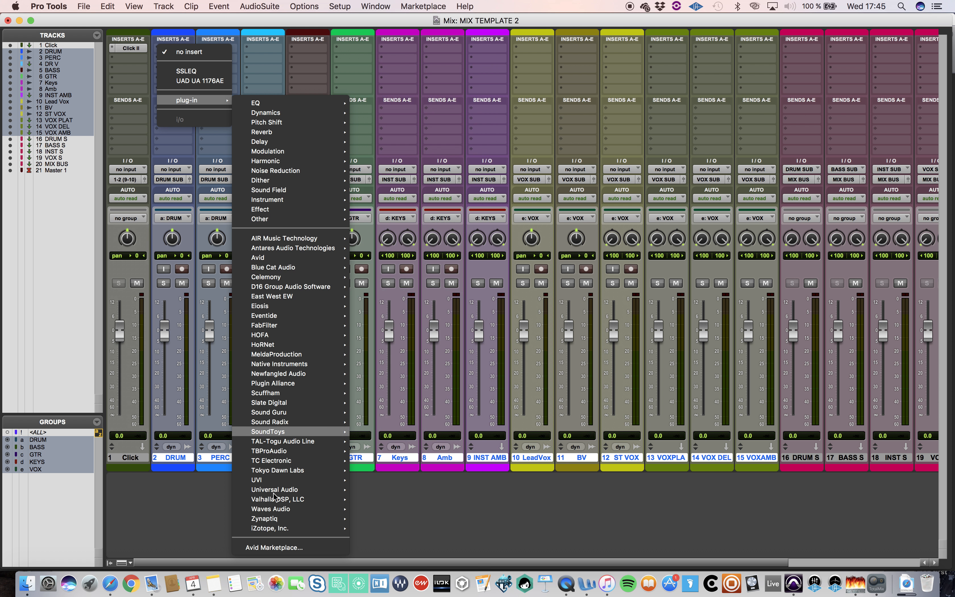
pyautogui.moveTo(279, 510)
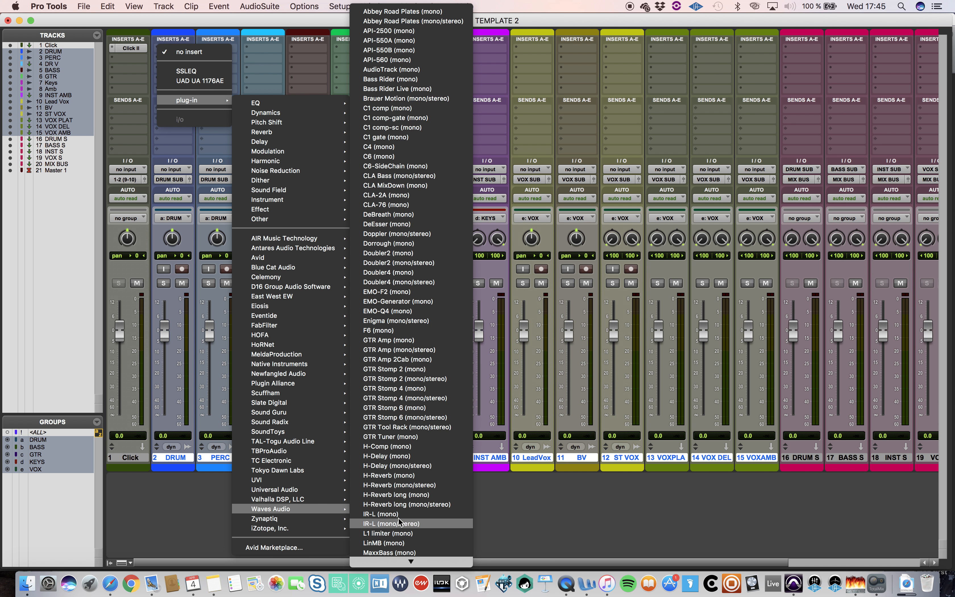
pyautogui.scroll(-10, 401, 525)
pyautogui.scroll(-10, 405, 506)
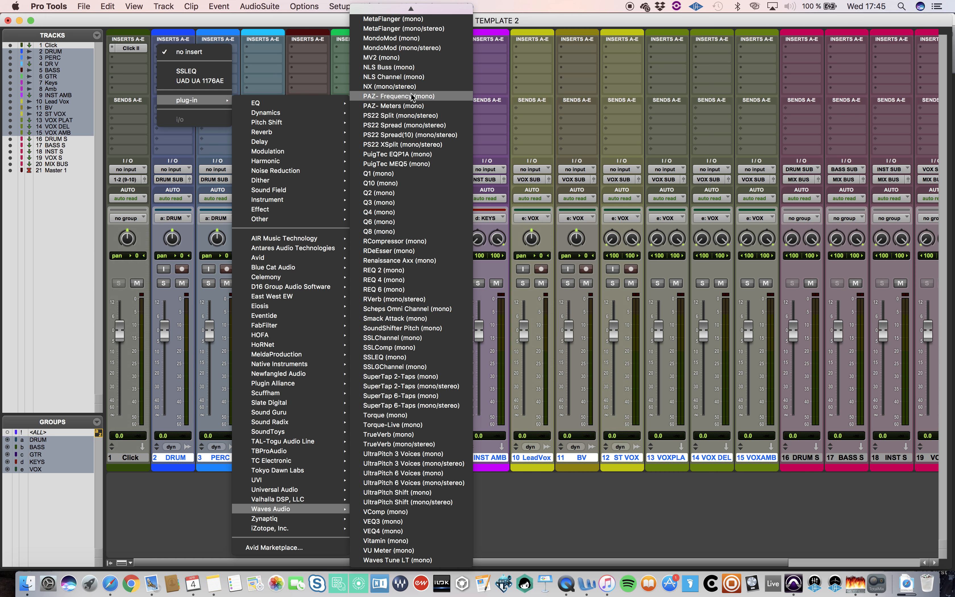
pyautogui.click(411, 77)
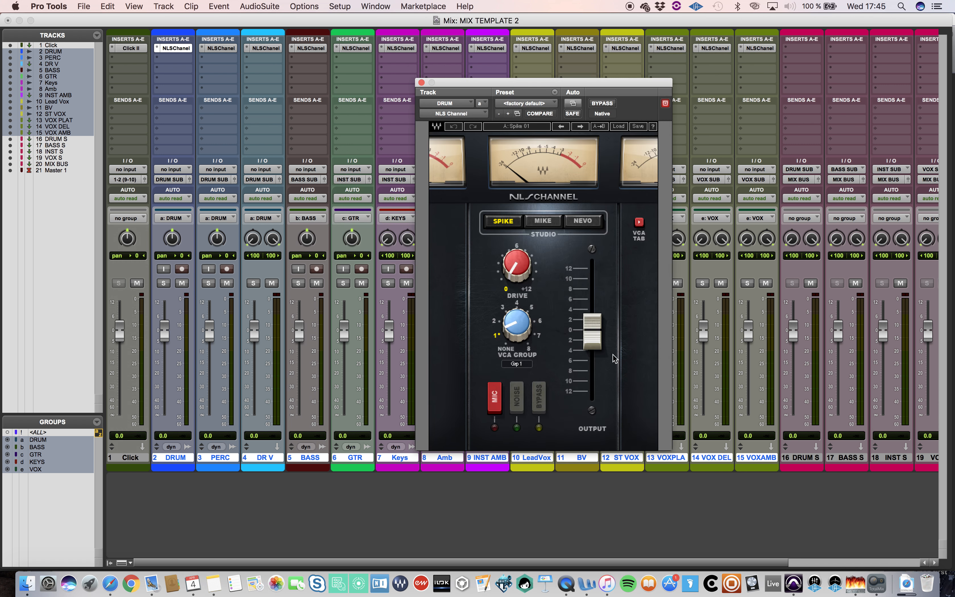
# Open the NLS Channel on PERC and DR V, try lowering the DR V output fader to its minimum, and reset it to 0.0
pyautogui.click(229, 48)
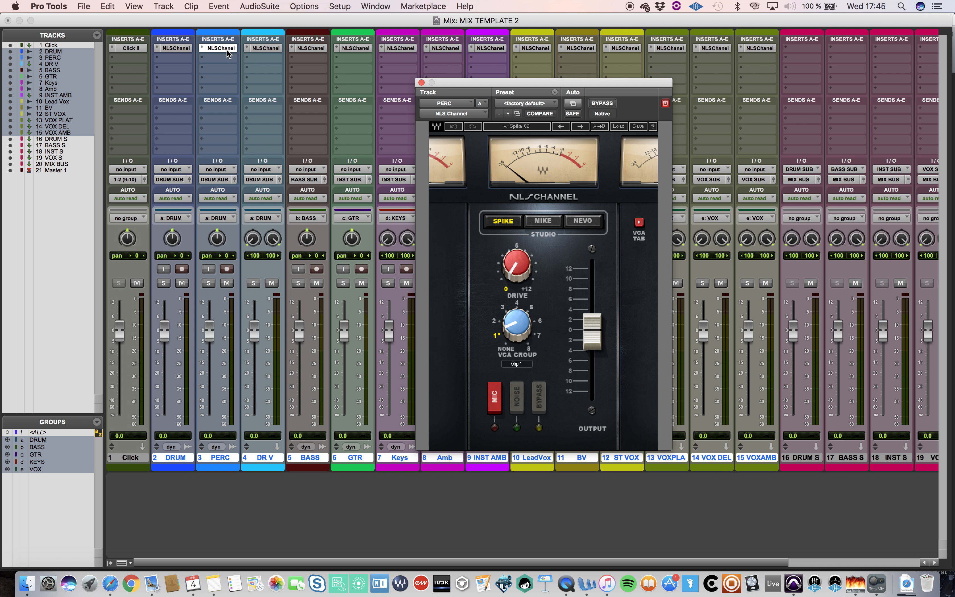
pyautogui.click(268, 48)
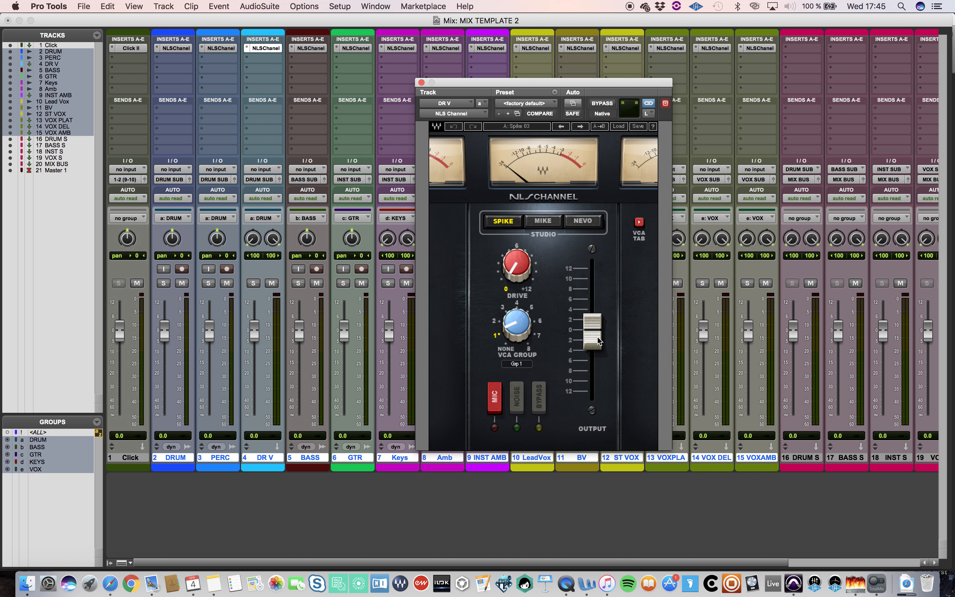
pyautogui.moveTo(598, 340); pyautogui.dragTo(593, 390)
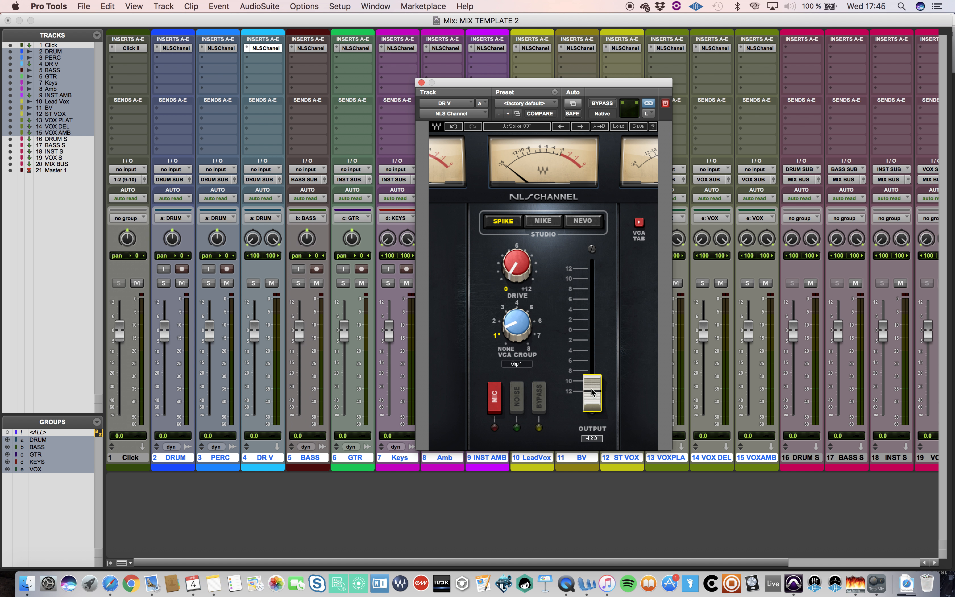
pyautogui.keyDown('alt'); pyautogui.click(592, 391); pyautogui.keyUp('alt')
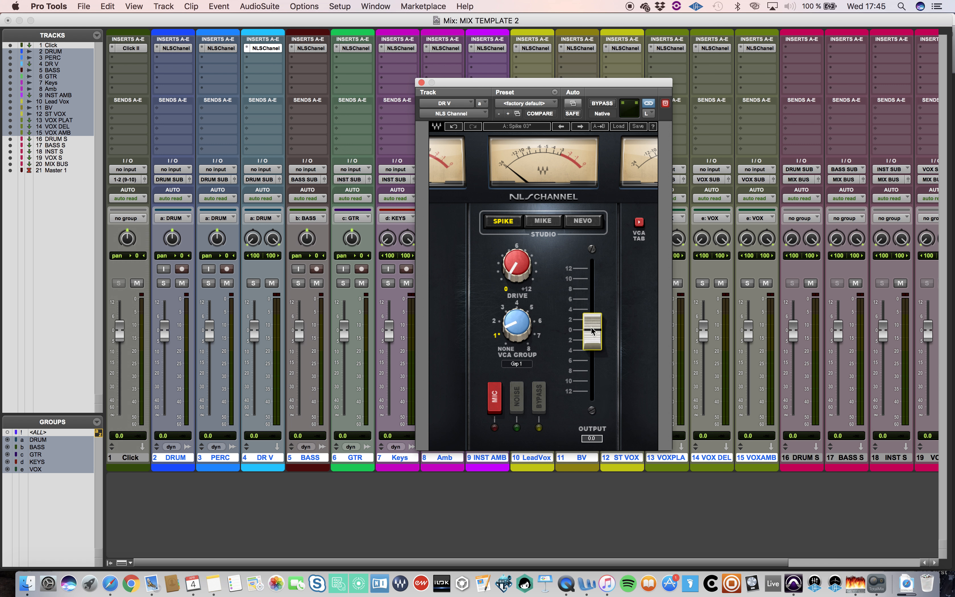
pyautogui.click(420, 83)
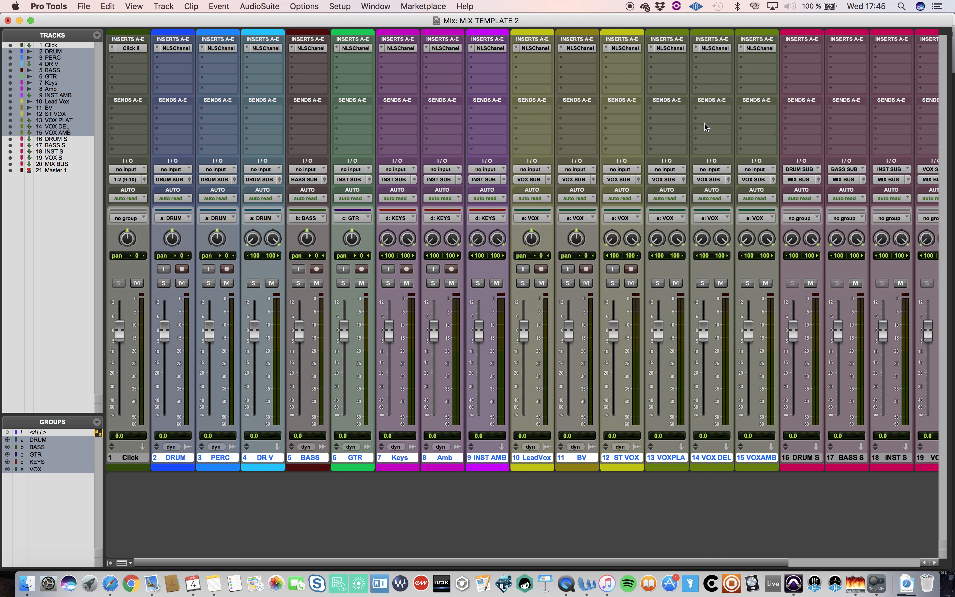
pyautogui.hscroll(5, 703, 126)
pyautogui.hscroll(2, 703, 127)
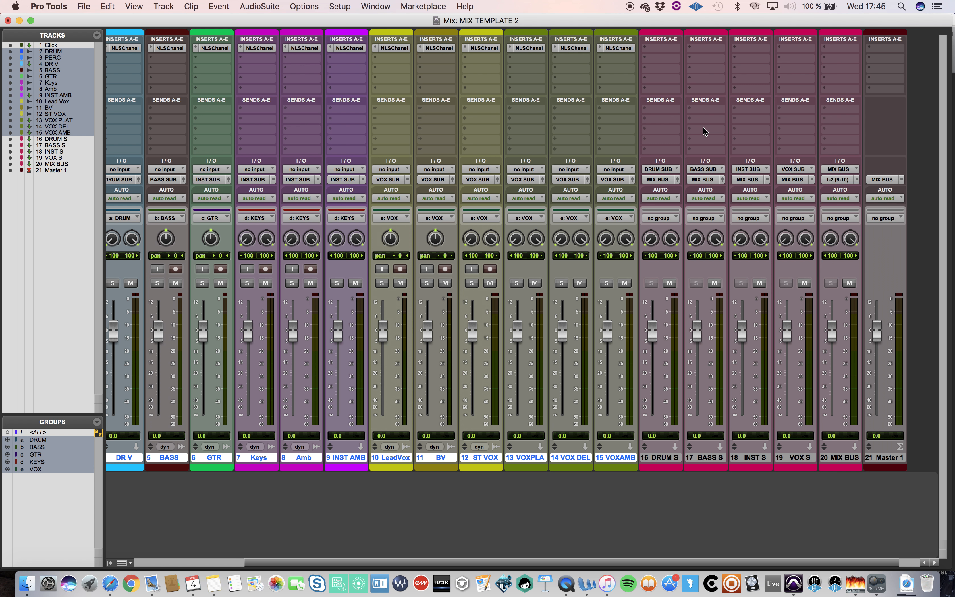
pyautogui.click(667, 457)
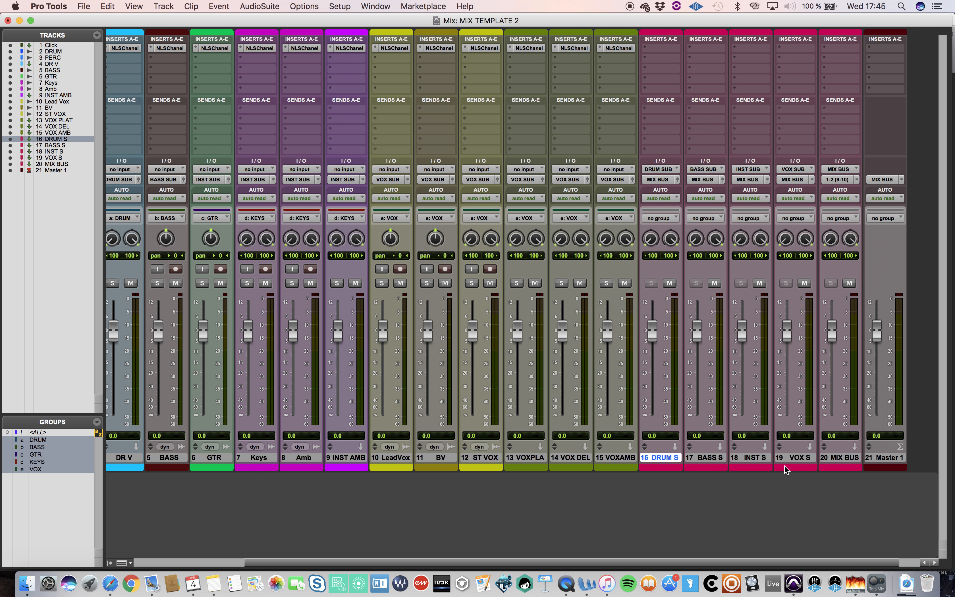
pyautogui.keyDown('shift'); pyautogui.click(848, 459); pyautogui.keyUp('shift')
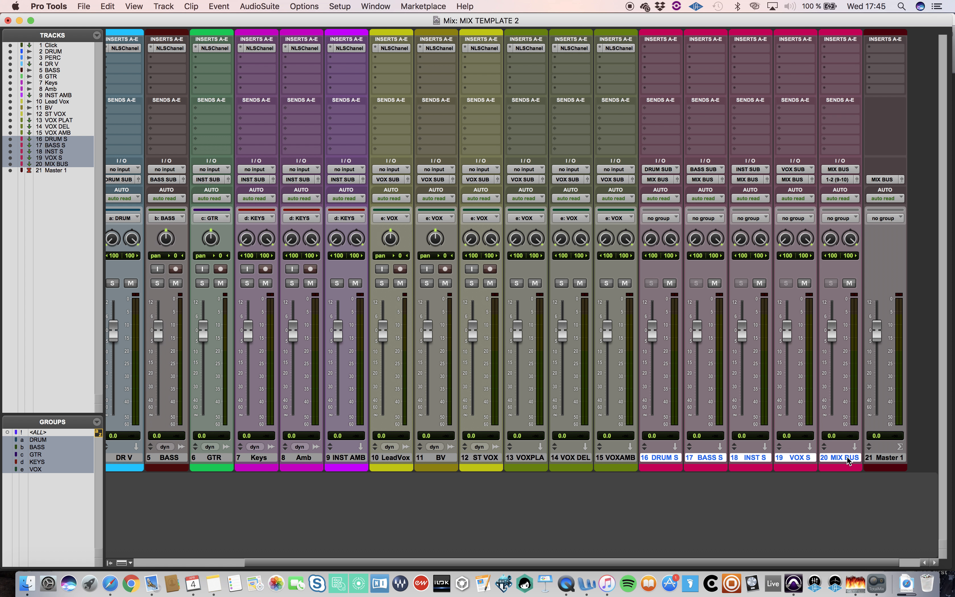
pyautogui.click(646, 48)
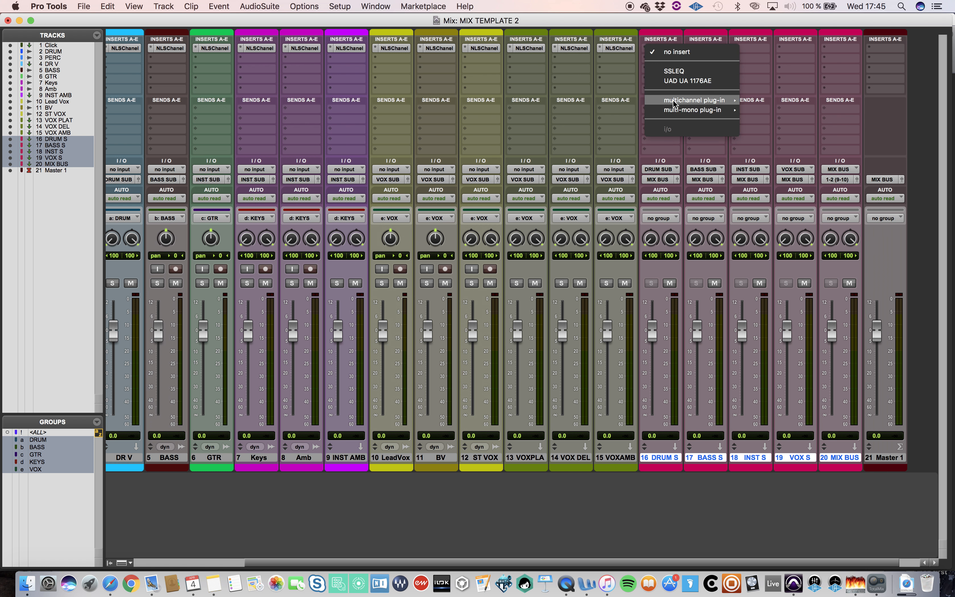
pyautogui.moveTo(694, 100)
pyautogui.moveTo(786, 118)
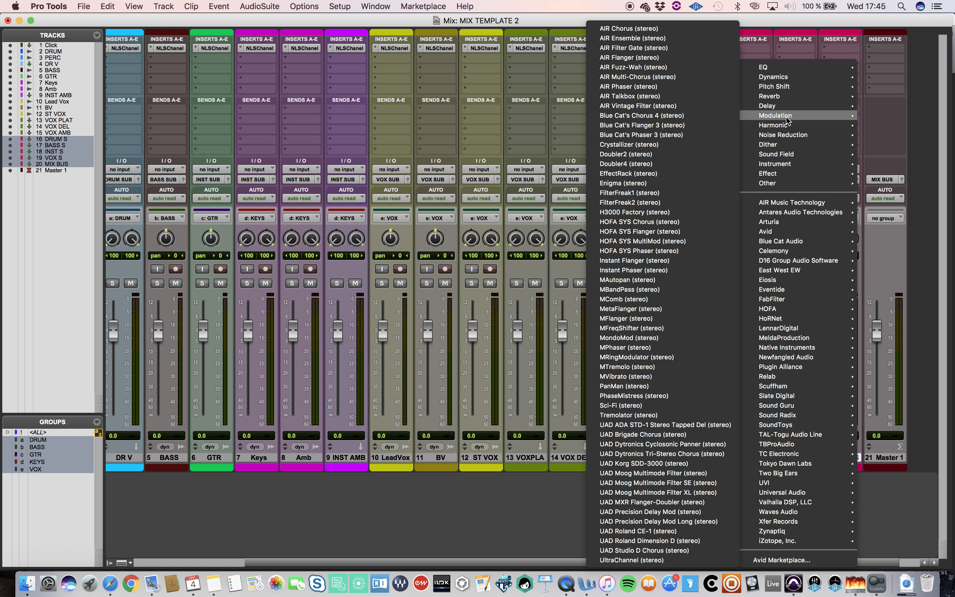
pyautogui.click(515, 124)
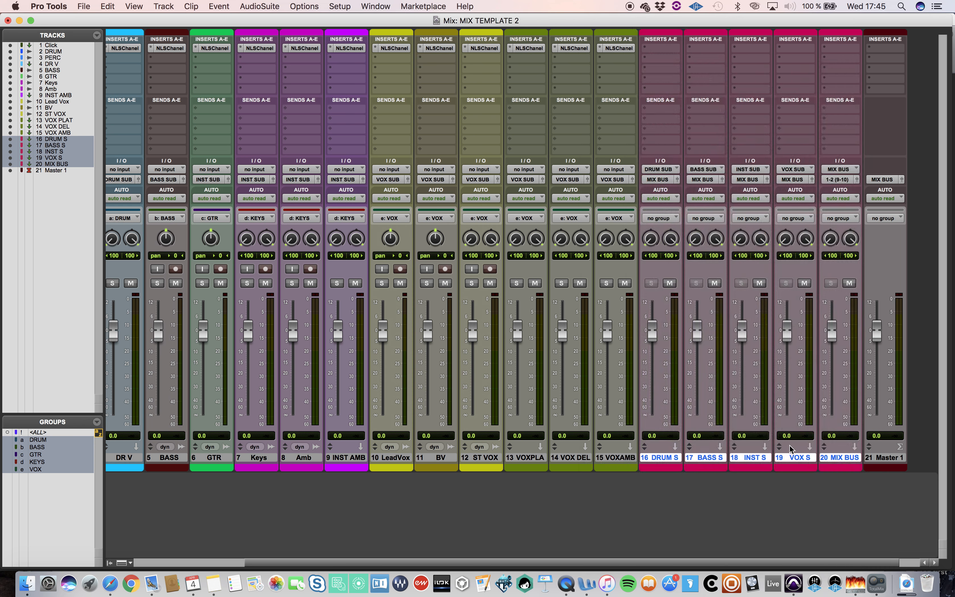
# Insert the stereo Waves NLS Channel plug-in in the first insert slot of DRUM S, BASS S, INST S and VOX S
pyautogui.click(790, 458)
pyautogui.keyDown('shift'); pyautogui.click(666, 458); pyautogui.keyUp('shift')
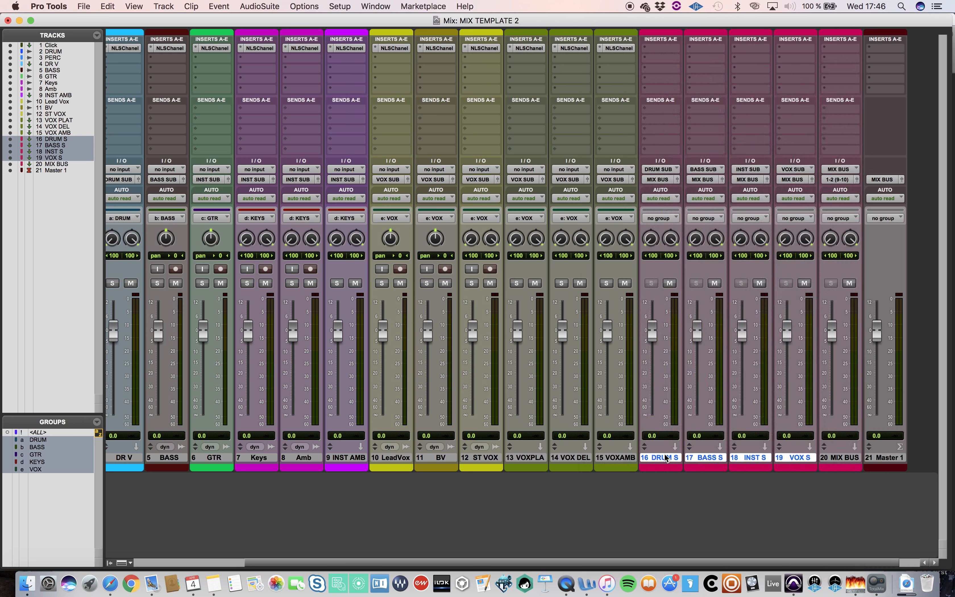
pyautogui.click(645, 51)
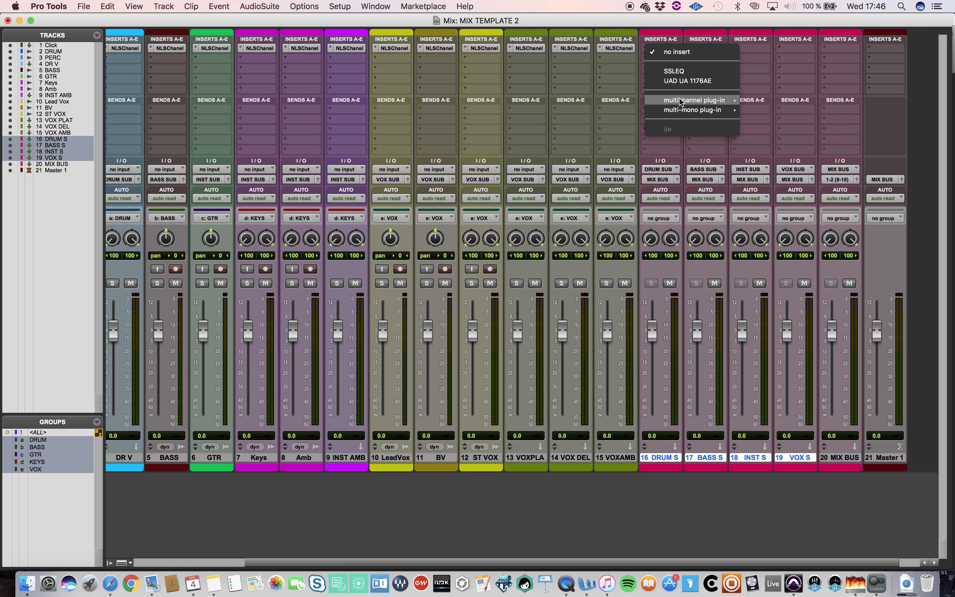
pyautogui.moveTo(679, 102)
pyautogui.moveTo(783, 185)
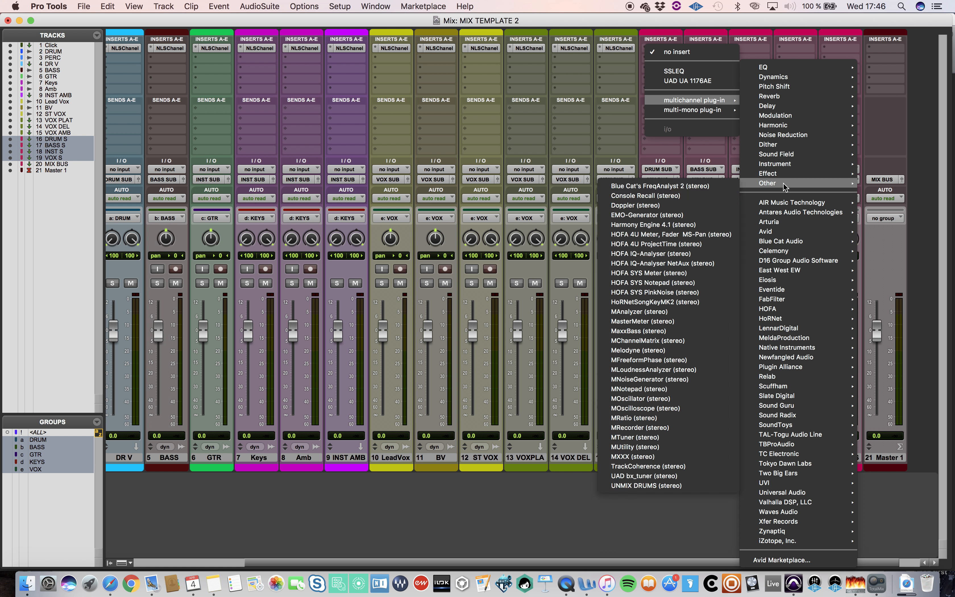
pyautogui.moveTo(776, 512)
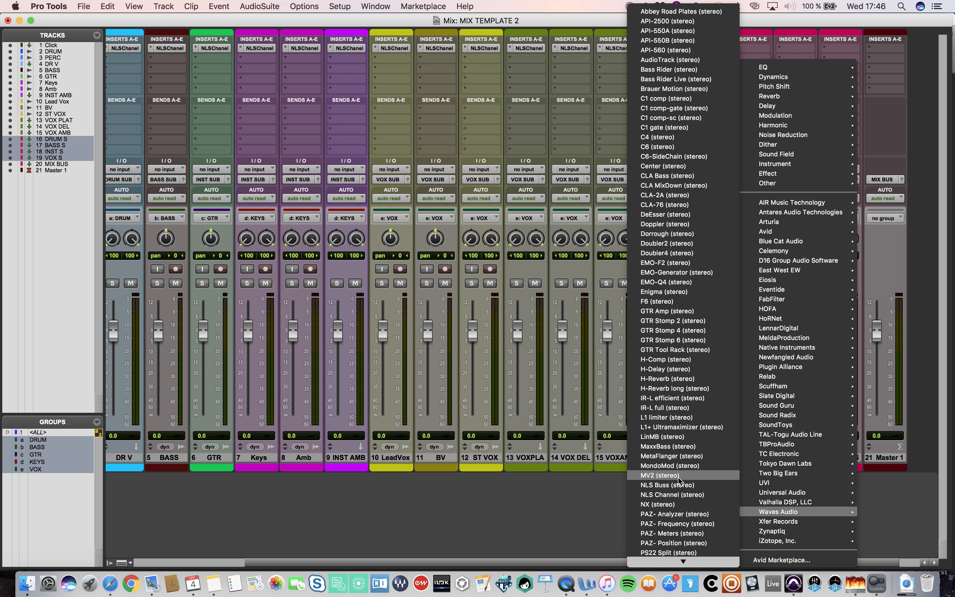
pyautogui.click(668, 494)
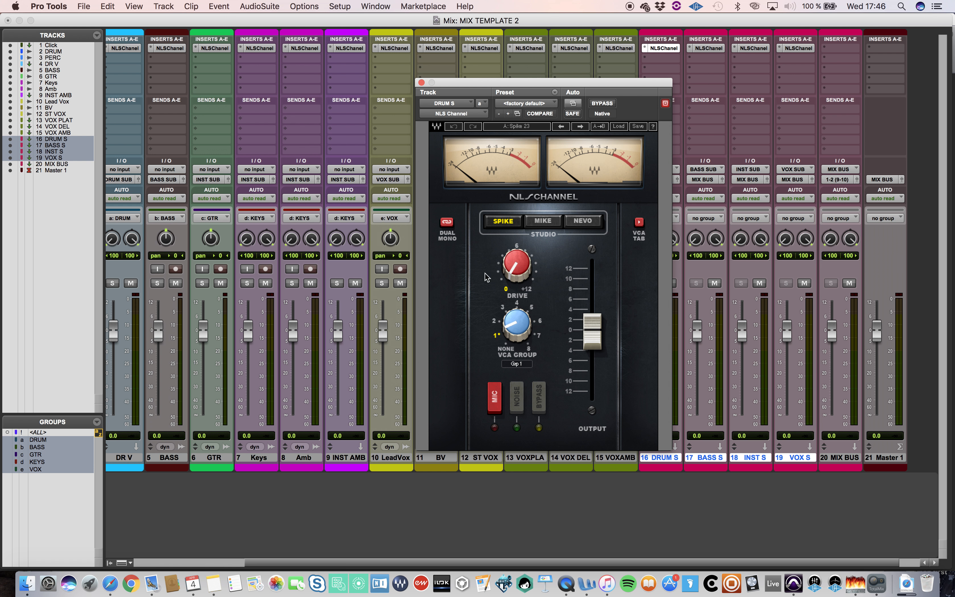
pyautogui.click(421, 83)
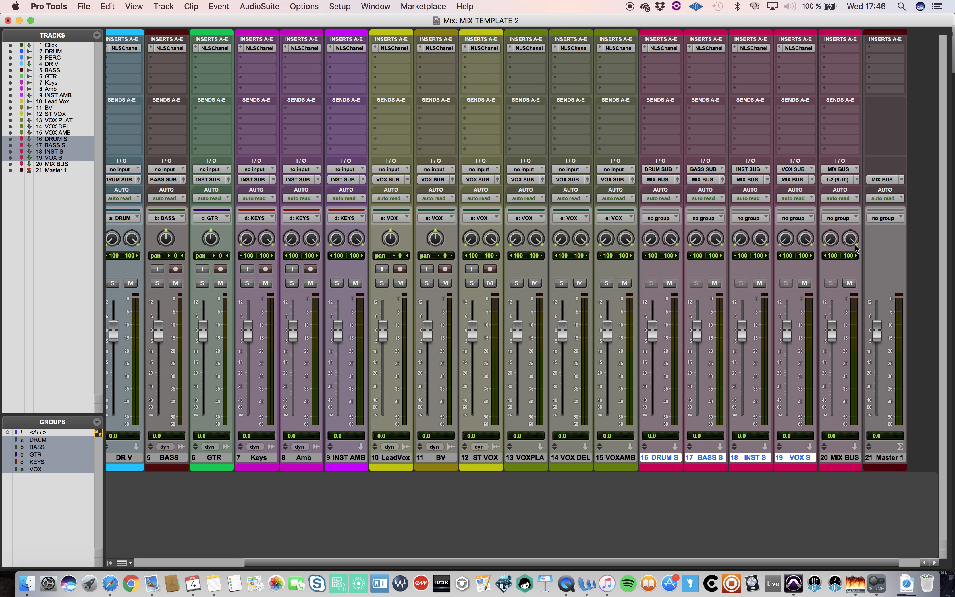
# Insert the stereo Waves NLS Buss plug-in in the first insert slot of MIX BUS and close its window
pyautogui.click(845, 459)
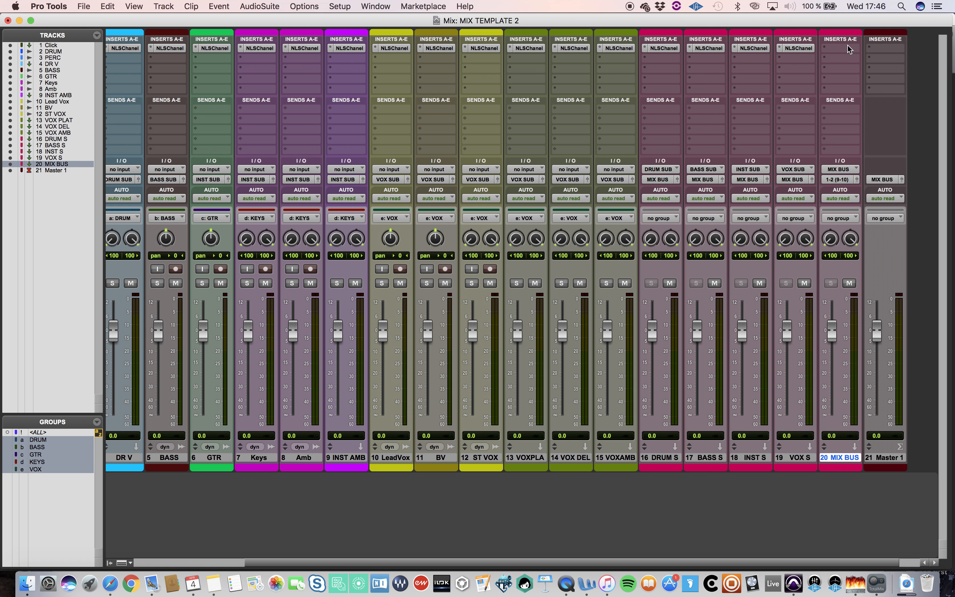
pyautogui.click(829, 48)
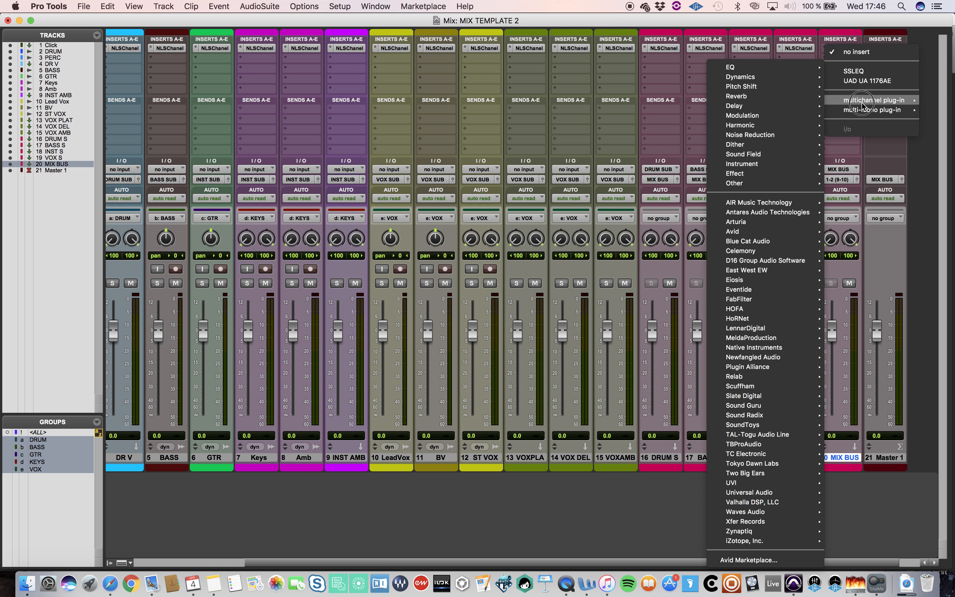
pyautogui.moveTo(849, 102)
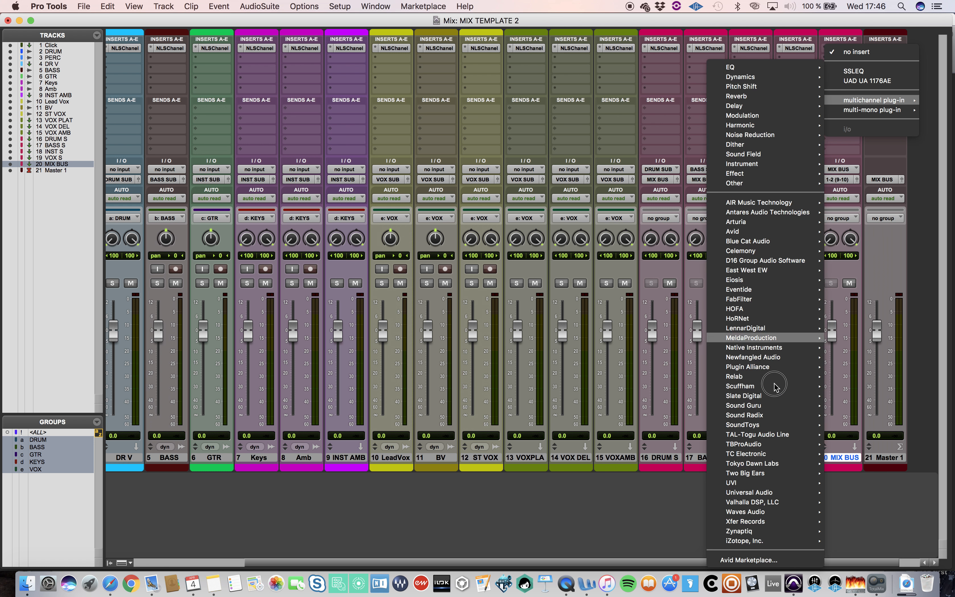
pyautogui.moveTo(770, 513)
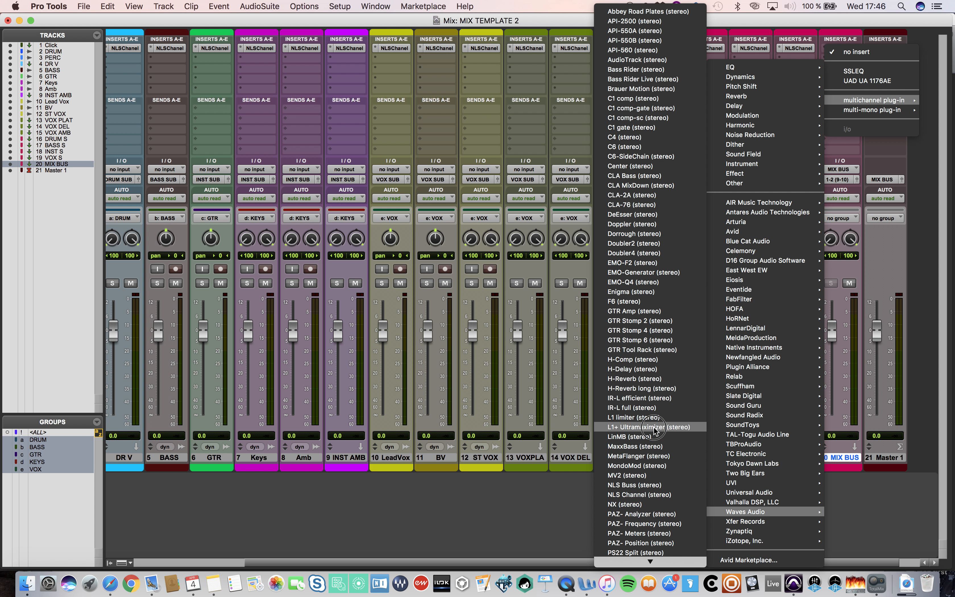
pyautogui.moveTo(654, 581)
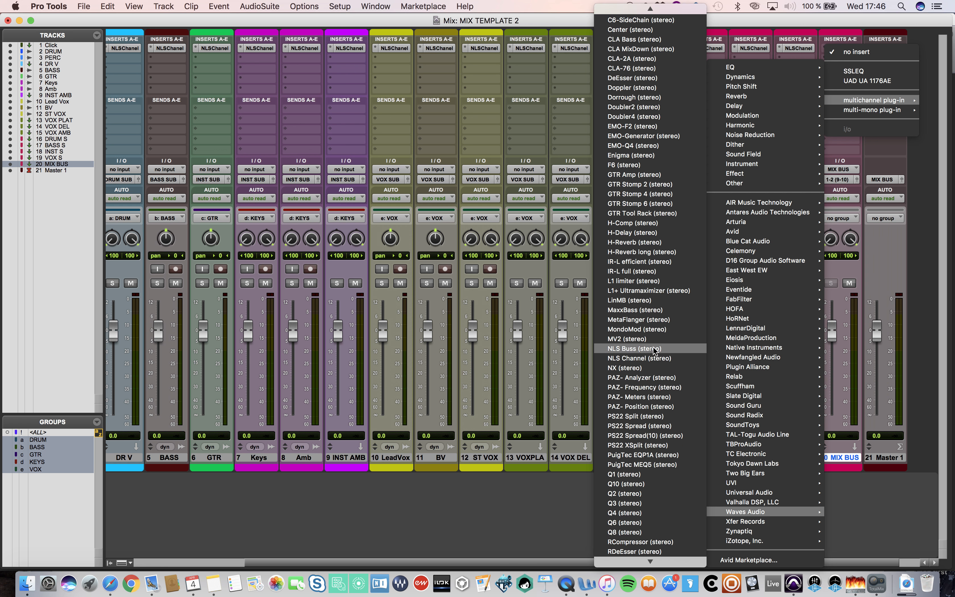
pyautogui.click(654, 348)
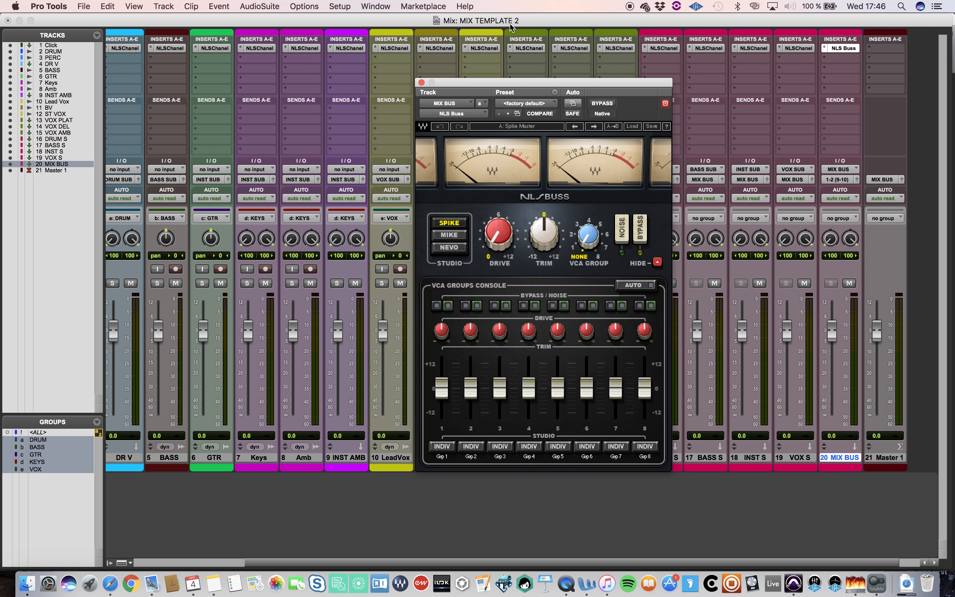
pyautogui.click(421, 82)
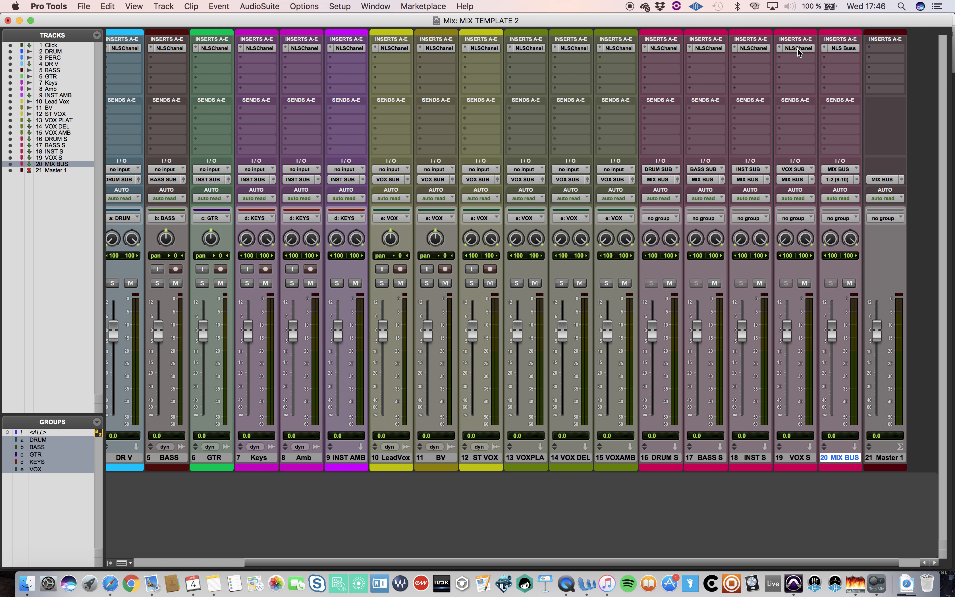
# Select all tracks from DRUM through VOX S
pyautogui.click(792, 460)
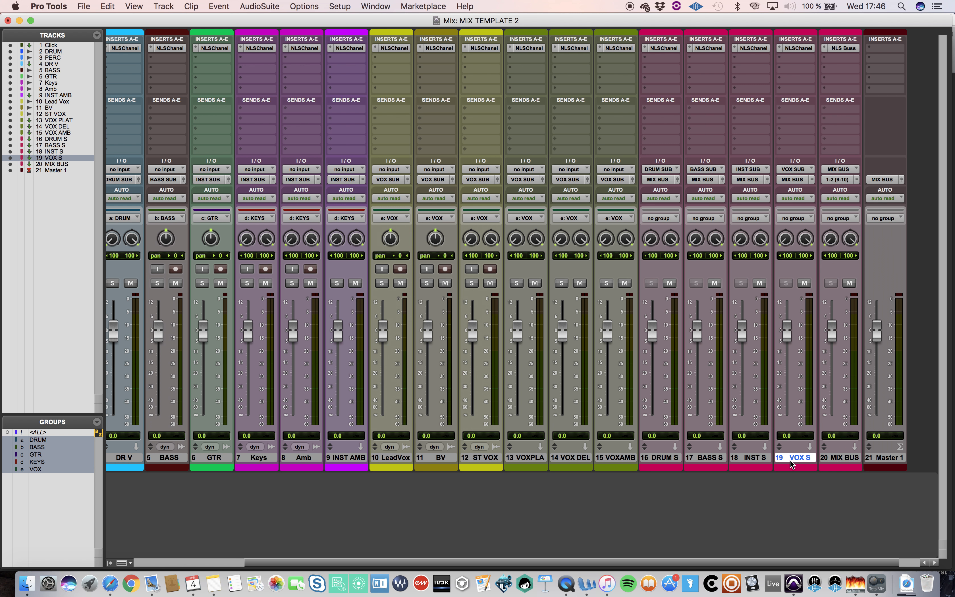
pyautogui.hscroll(-5, 110, 462)
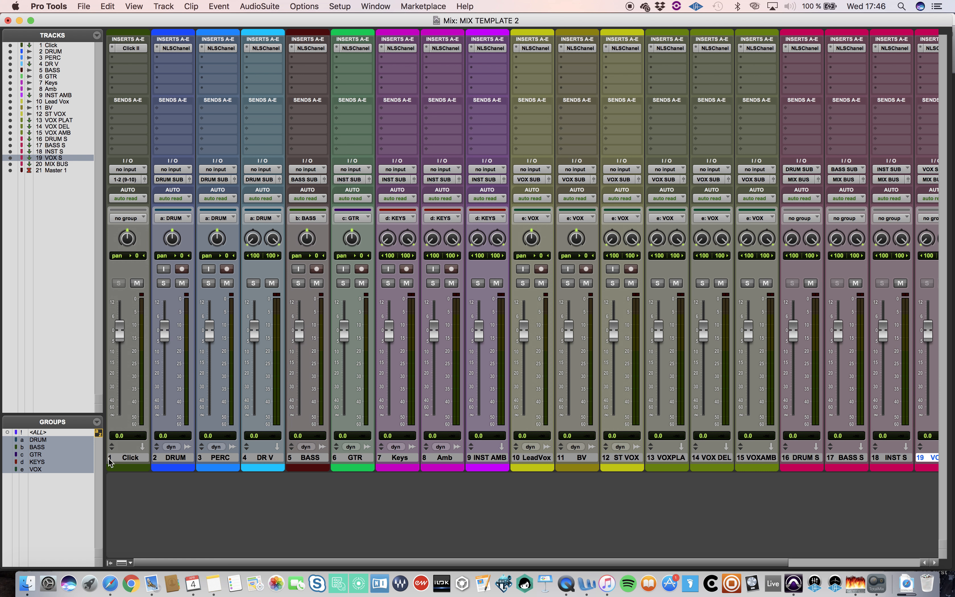
pyautogui.keyDown('shift'); pyautogui.click(188, 459); pyautogui.keyUp('shift')
# Try moving the NLS Channel on DRUM down to the fourth insert slot, and return it to the first slot
pyautogui.moveTo(187, 49); pyautogui.dragTo(177, 86)
pyautogui.moveTo(156, 48); pyautogui.dragTo(189, 1)
pyautogui.click(189, 8)
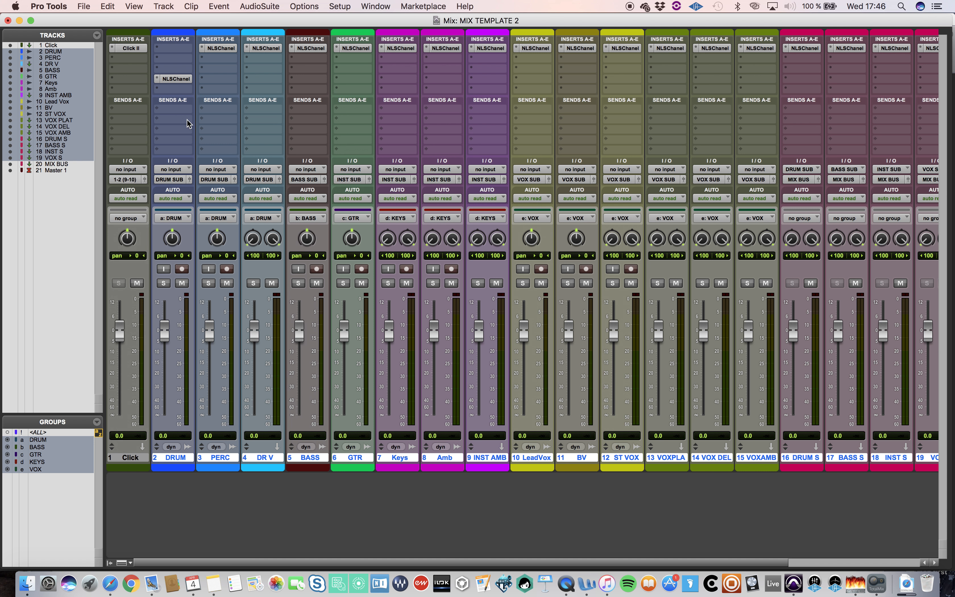
pyautogui.moveTo(165, 80); pyautogui.dragTo(172, 50)
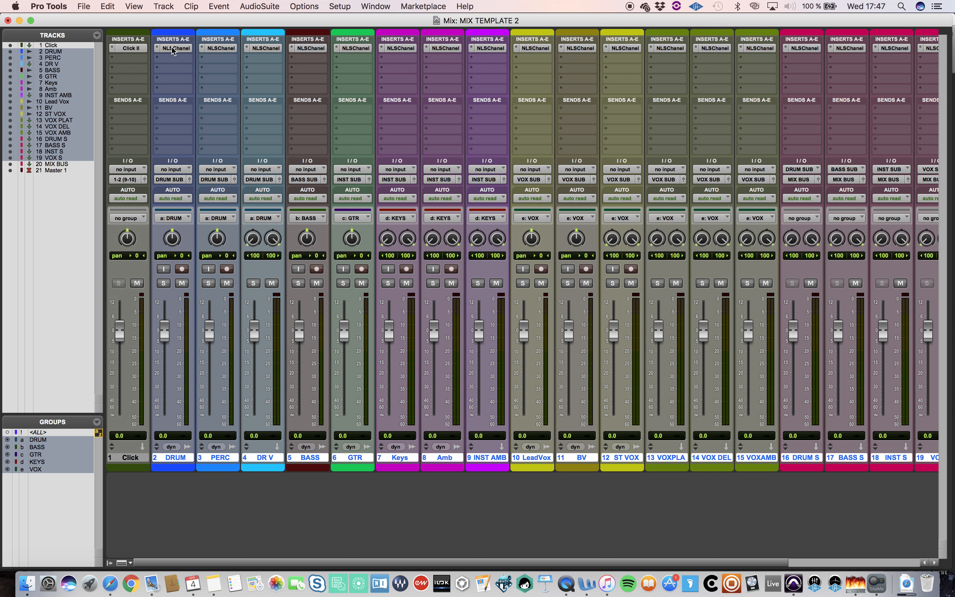
# Insert the Waves NLS Channel plug-in in the fifth insert slot of all selected tracks at once
pyautogui.click(160, 91)
pyautogui.moveTo(178, 144)
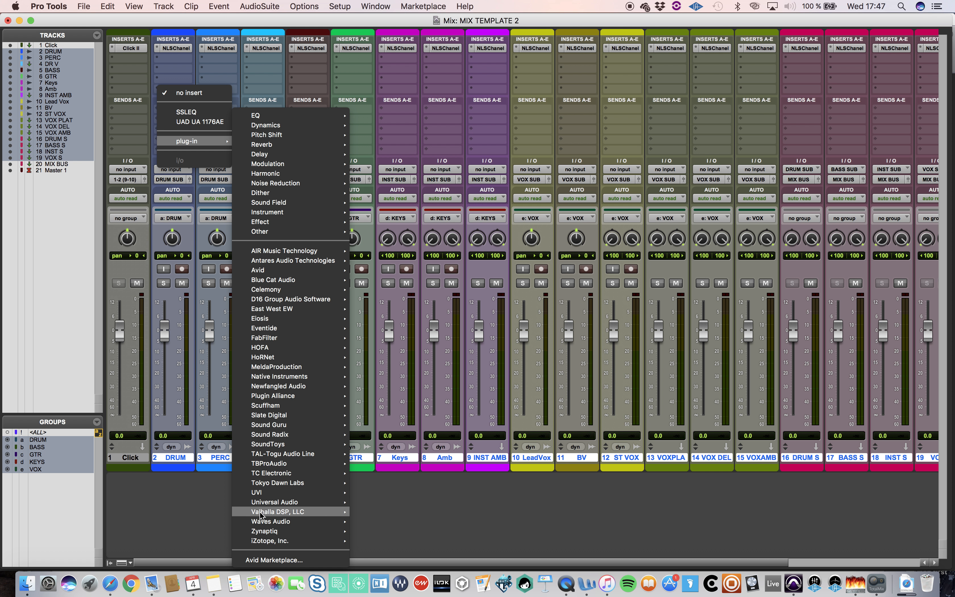
pyautogui.moveTo(270, 540)
pyautogui.moveTo(277, 521)
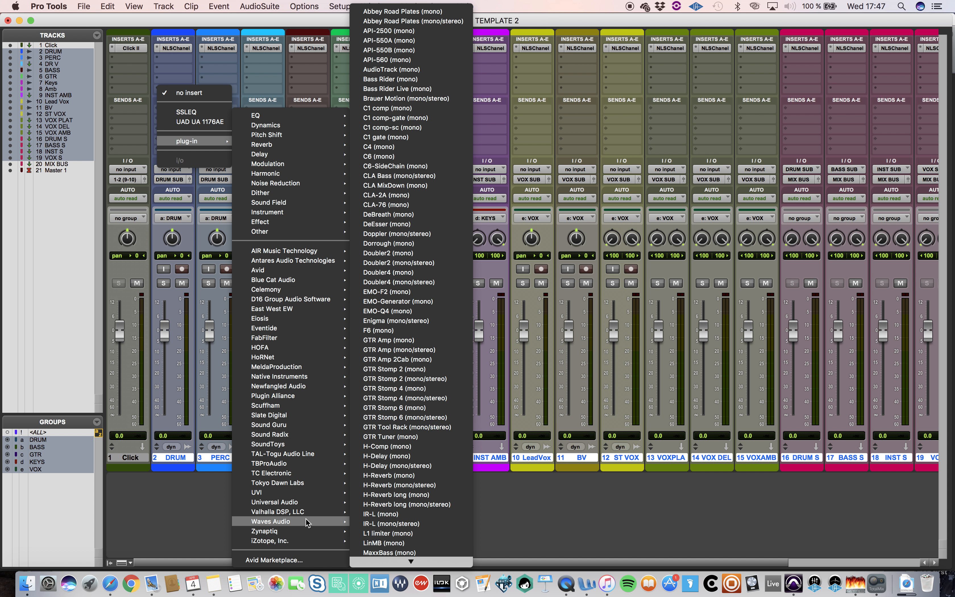
pyautogui.scroll(-3, 405, 516)
pyautogui.scroll(-5, 403, 515)
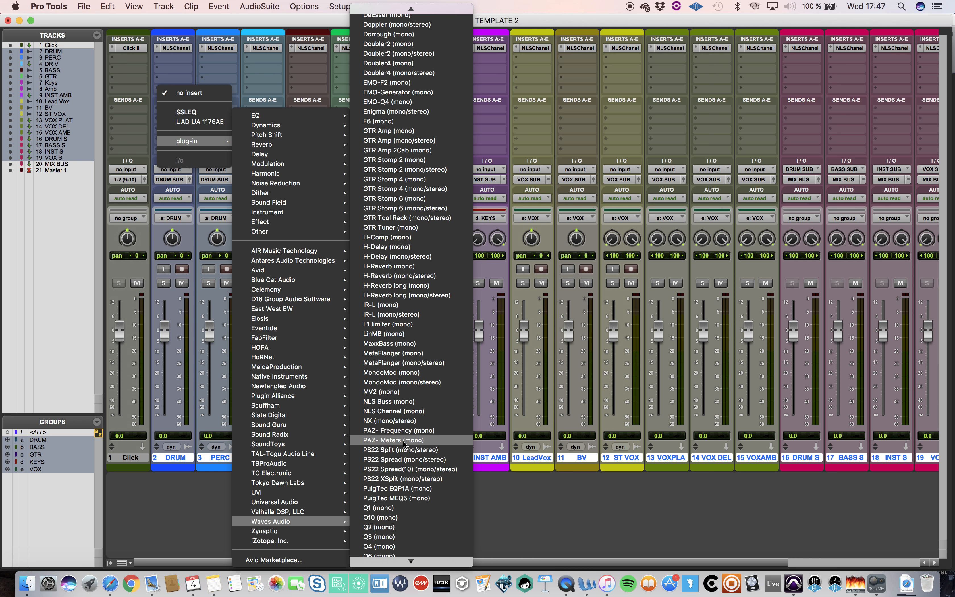
pyautogui.click(398, 411)
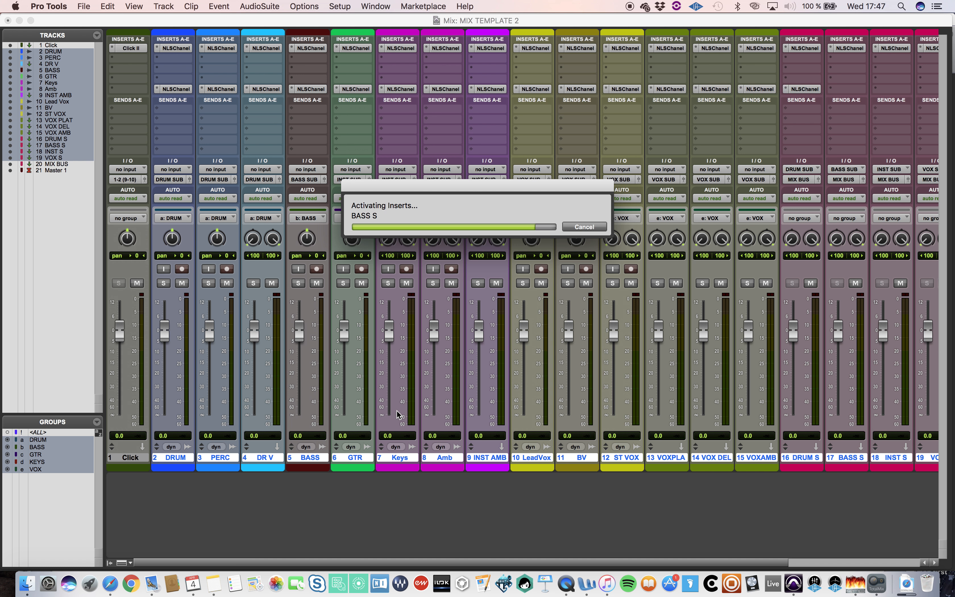
# Remove the NLS Channel from the first insert slot of all selected tracks and close DRUM's plug-in window
pyautogui.click(176, 89)
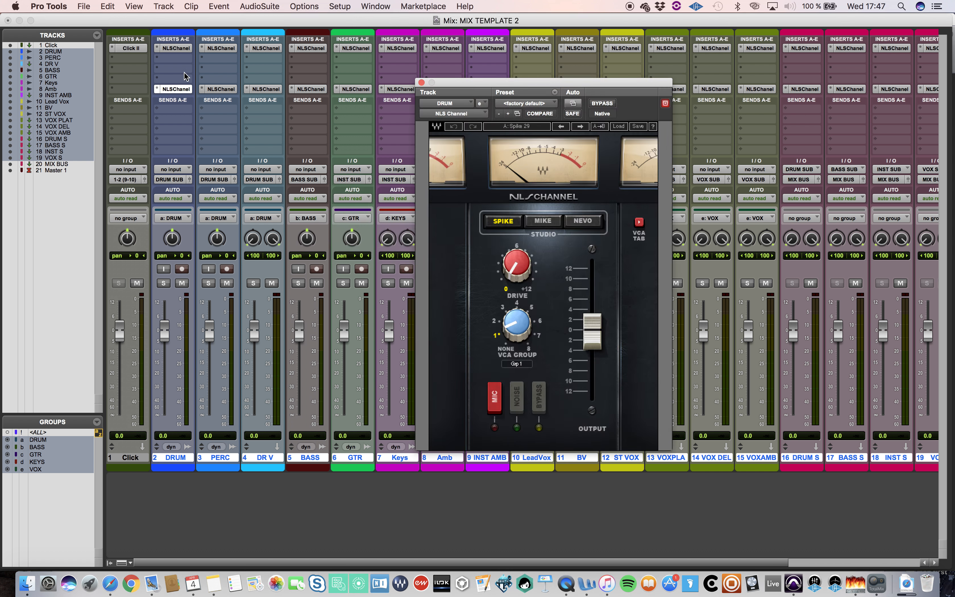
pyautogui.click(157, 48)
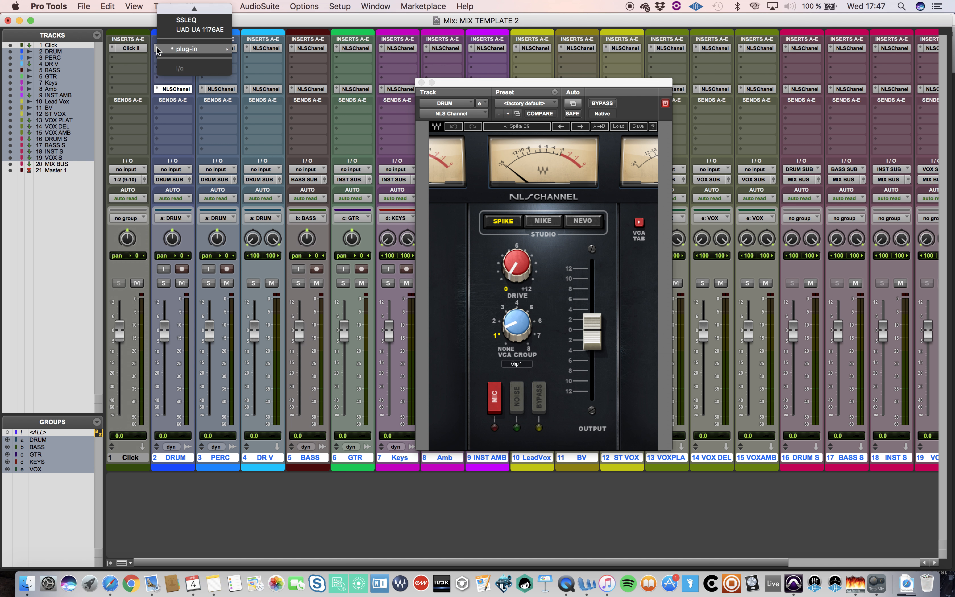
pyautogui.keyDown('alt'); pyautogui.click(192, 11); pyautogui.keyUp('alt')
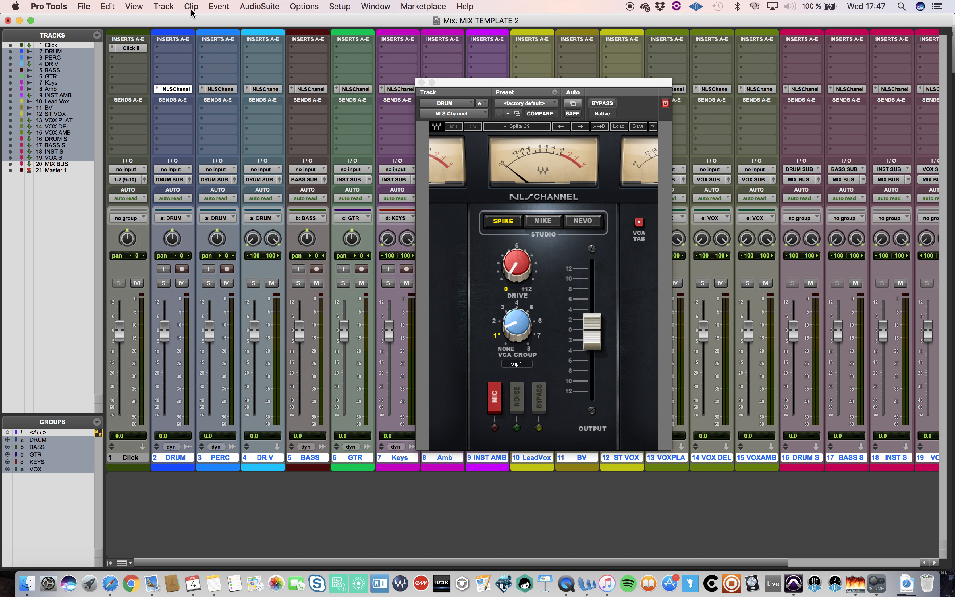
pyautogui.click(421, 82)
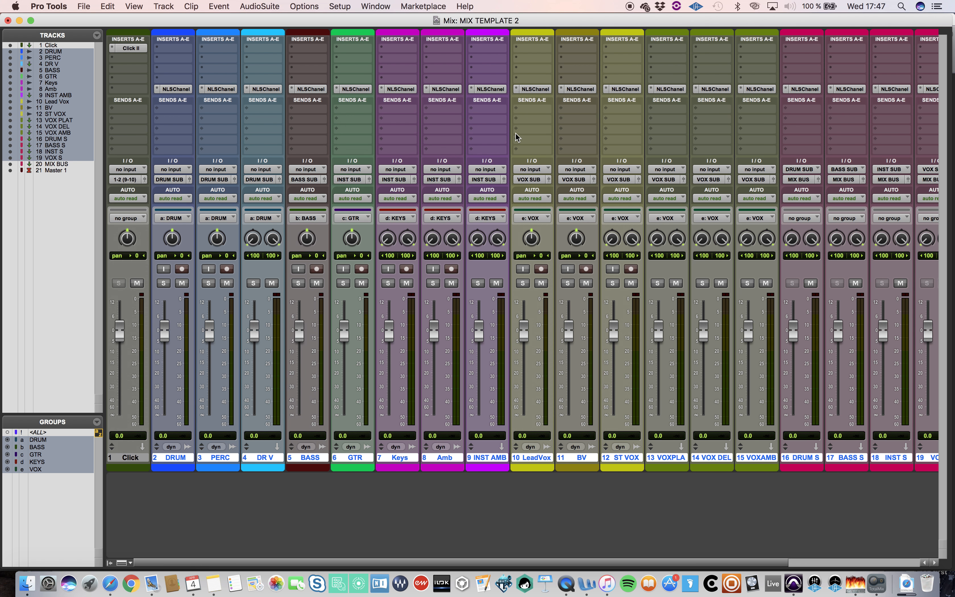
# Insert the mono Q1 equalizer in the first insert slot of Lead Vox
pyautogui.hscroll(5, 516, 136)
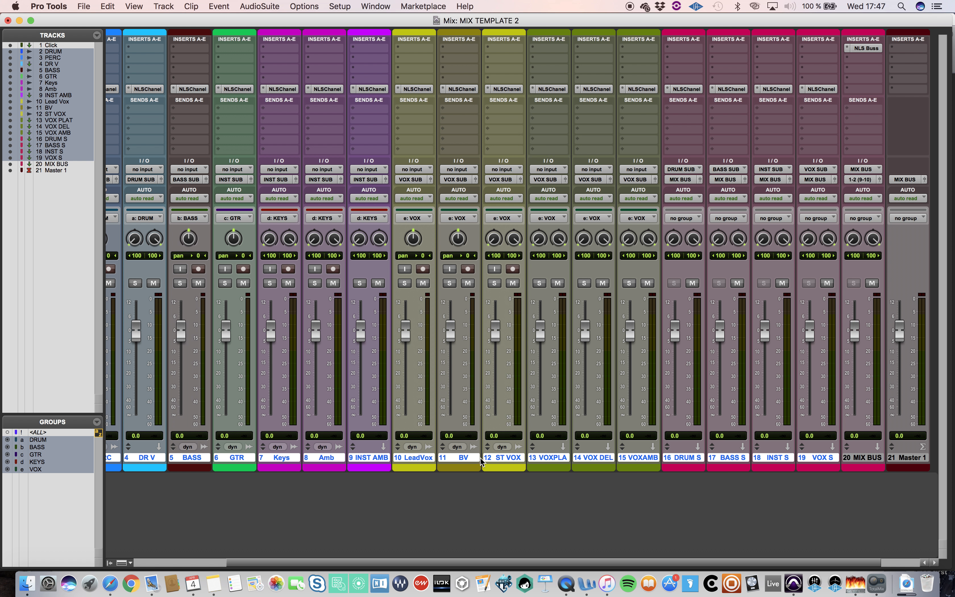
pyautogui.click(418, 458)
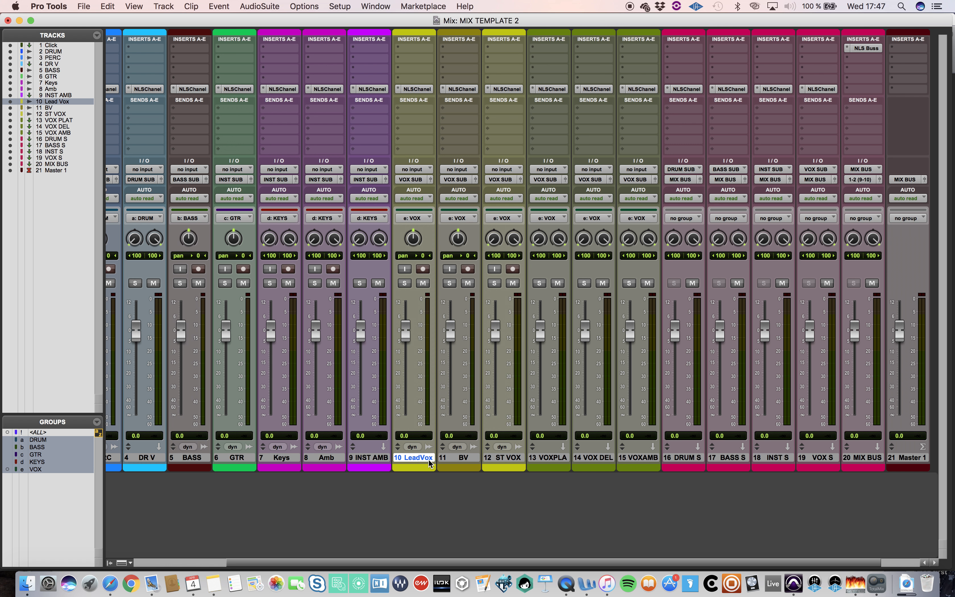
pyautogui.keyDown('shift'); pyautogui.click(638, 458); pyautogui.keyUp('shift')
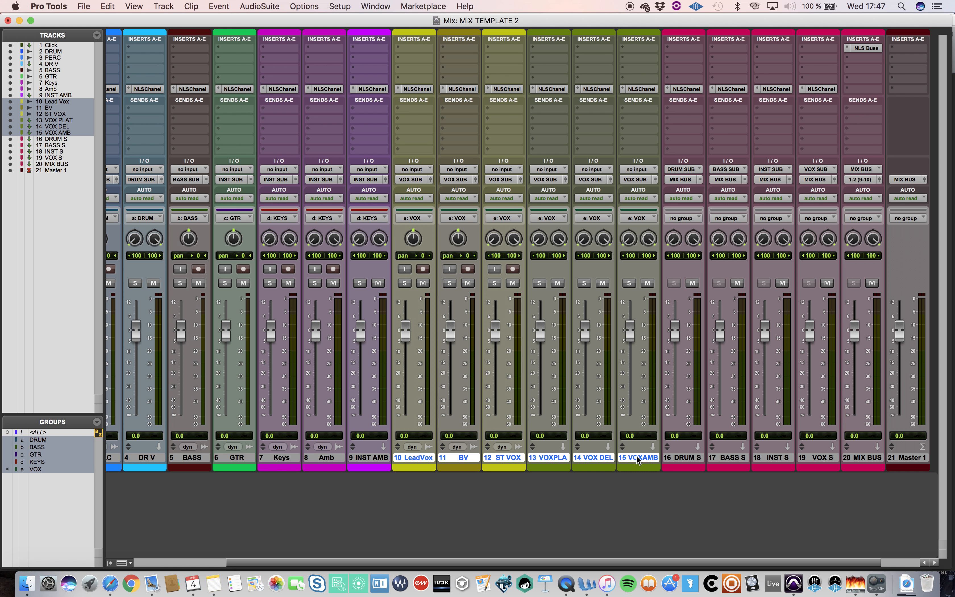
pyautogui.click(417, 458)
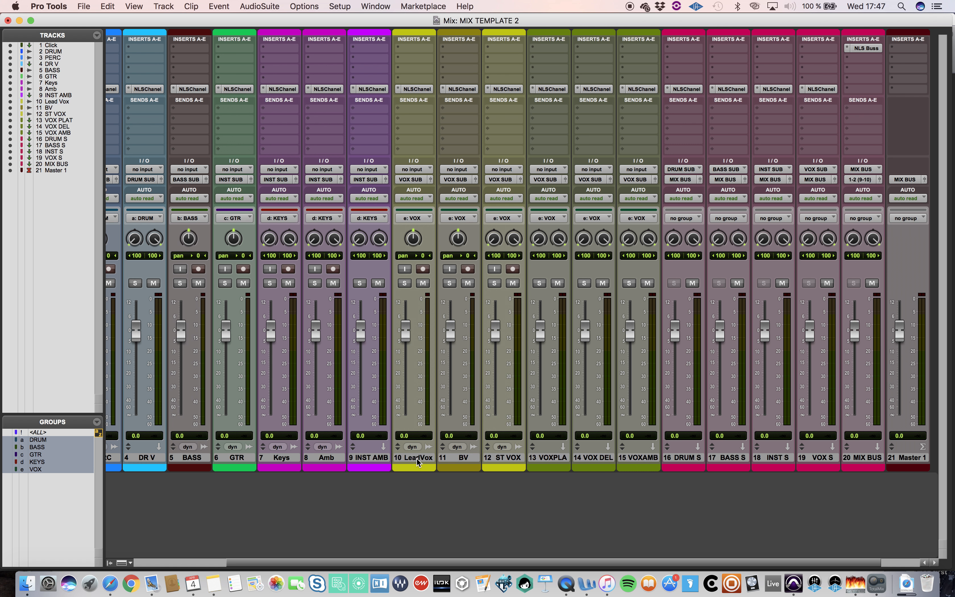
pyautogui.click(400, 51)
pyautogui.moveTo(428, 100)
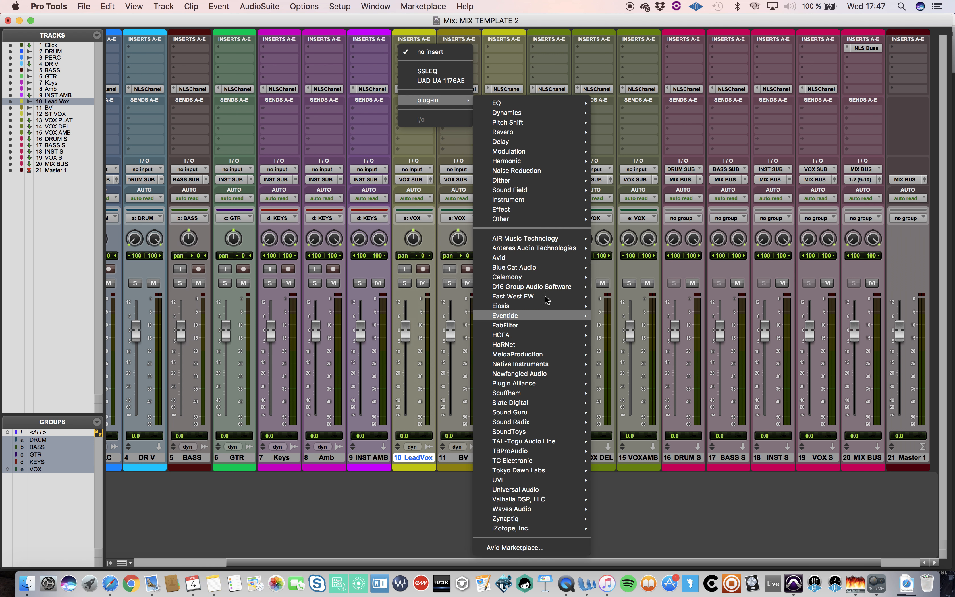
pyautogui.moveTo(534, 183)
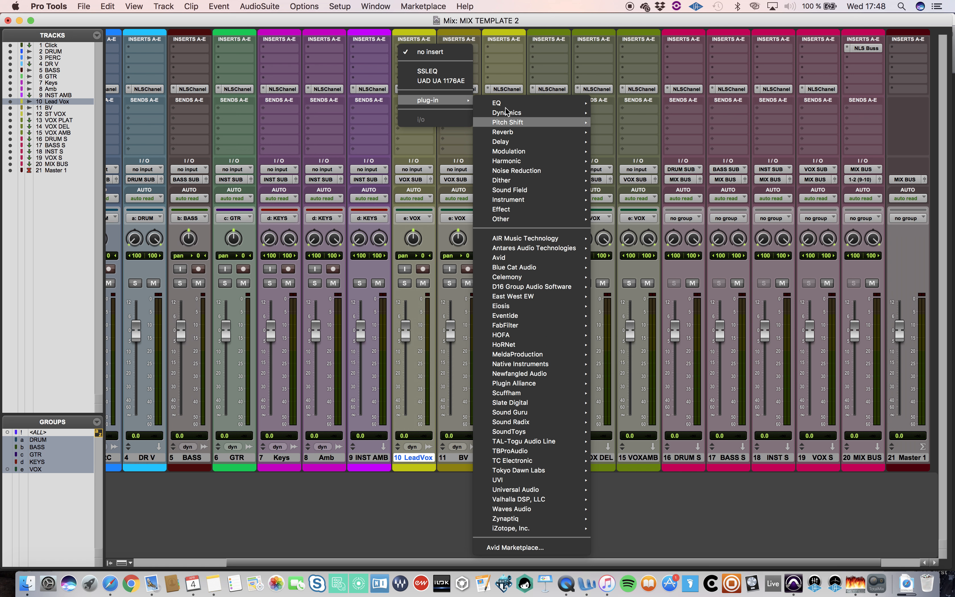
pyautogui.moveTo(506, 102)
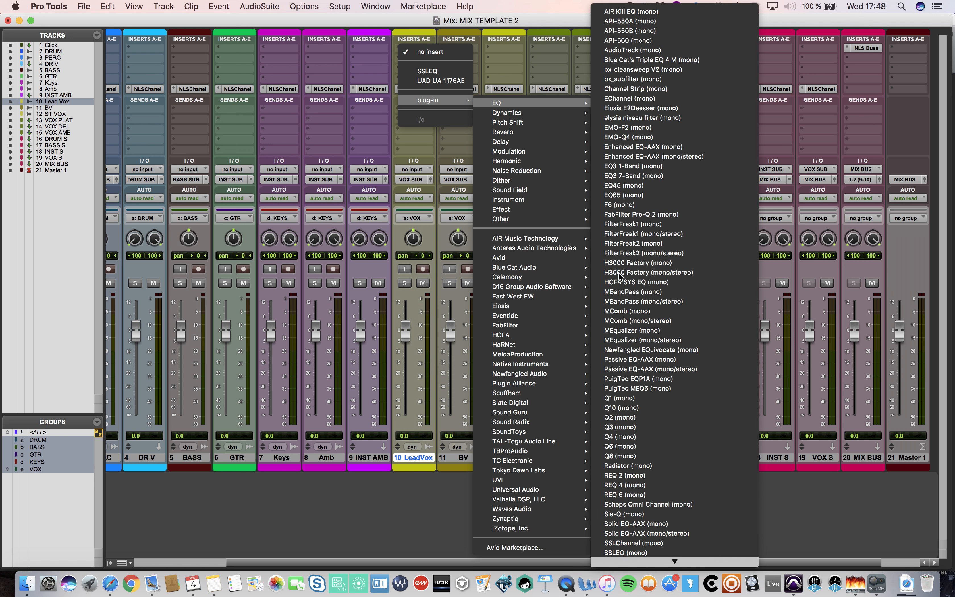
pyautogui.click(627, 403)
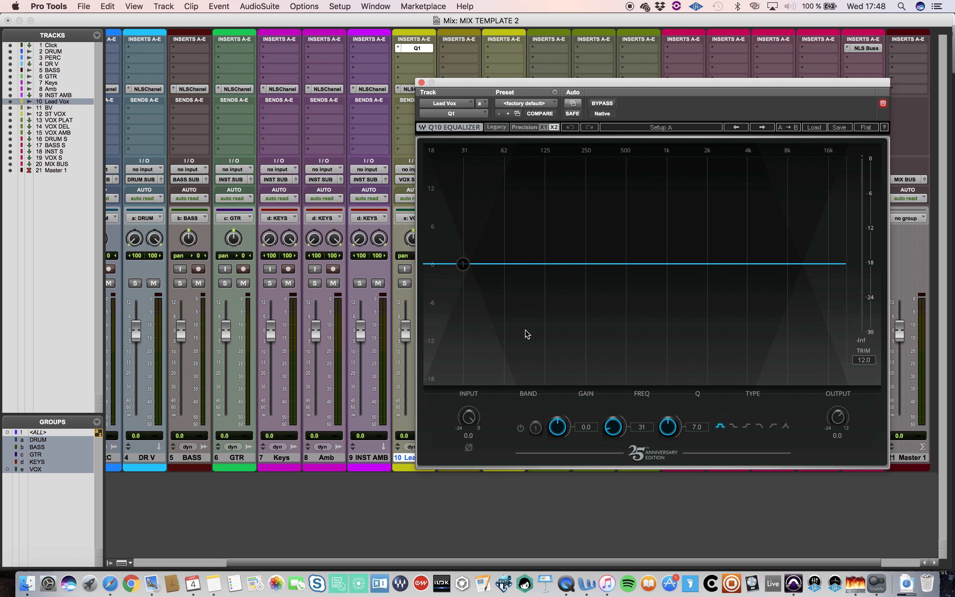
# Enable the Lead Vox Q1 band as a high-pass filter, raise its frequency to just below 125 Hz, and close the equalizer
pyautogui.click(773, 425)
pyautogui.click(521, 428)
pyautogui.moveTo(463, 264); pyautogui.dragTo(541, 263)
pyautogui.click(421, 82)
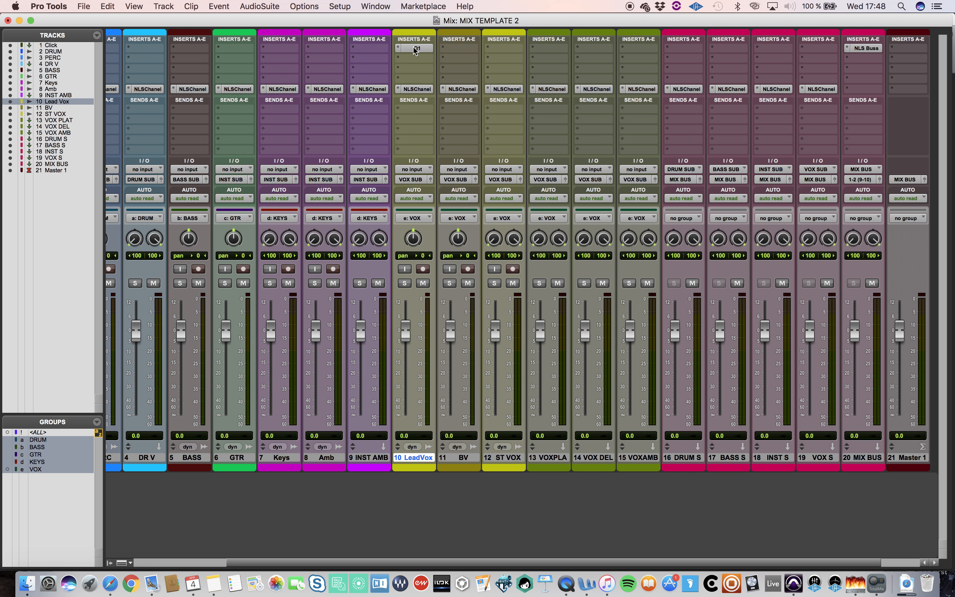
# Copy the Q1 to the first slot of BV and ST VOX and the second slot of VOX PLAT, VOX DEL and VOX AMB
pyautogui.moveTo(456, 47); pyautogui.dragTo(501, 49)
pyautogui.moveTo(506, 47); pyautogui.dragTo(636, 49)
pyautogui.moveTo(553, 49); pyautogui.dragTo(641, 58)
pyautogui.click(594, 49)
pyautogui.click(421, 82)
pyautogui.click(548, 458)
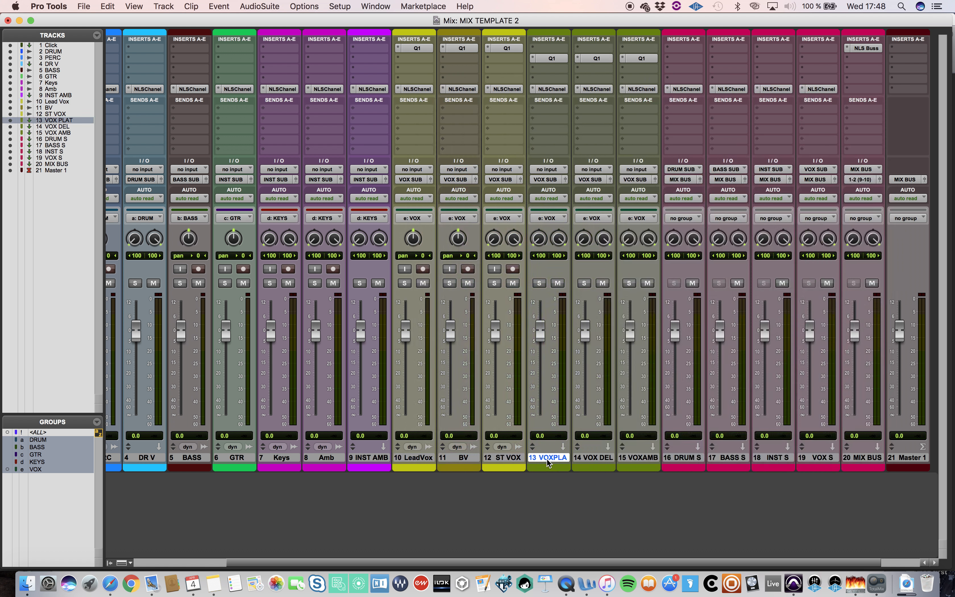
pyautogui.keyDown('shift'); pyautogui.click(645, 457); pyautogui.keyUp('shift')
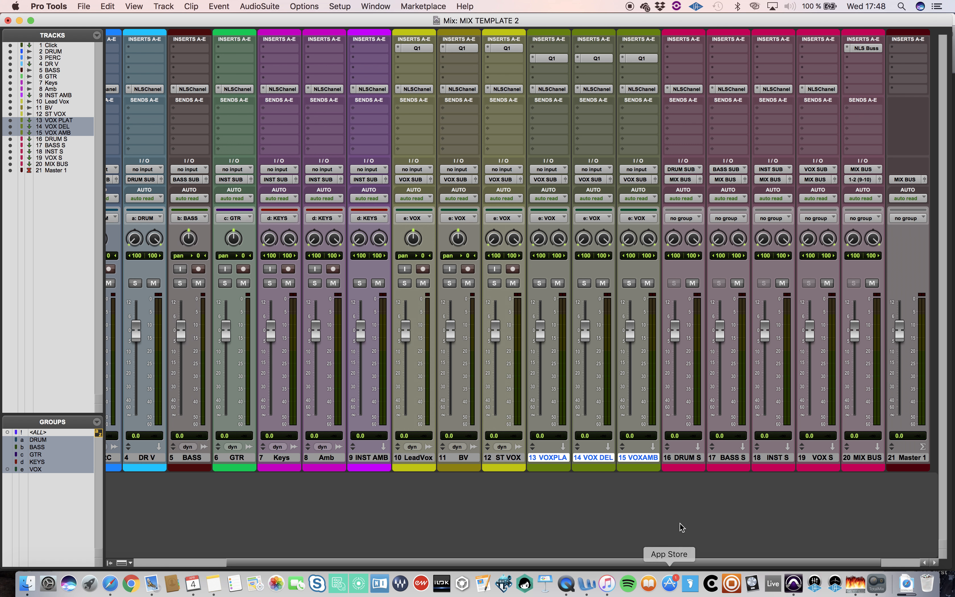
pyautogui.click(687, 458)
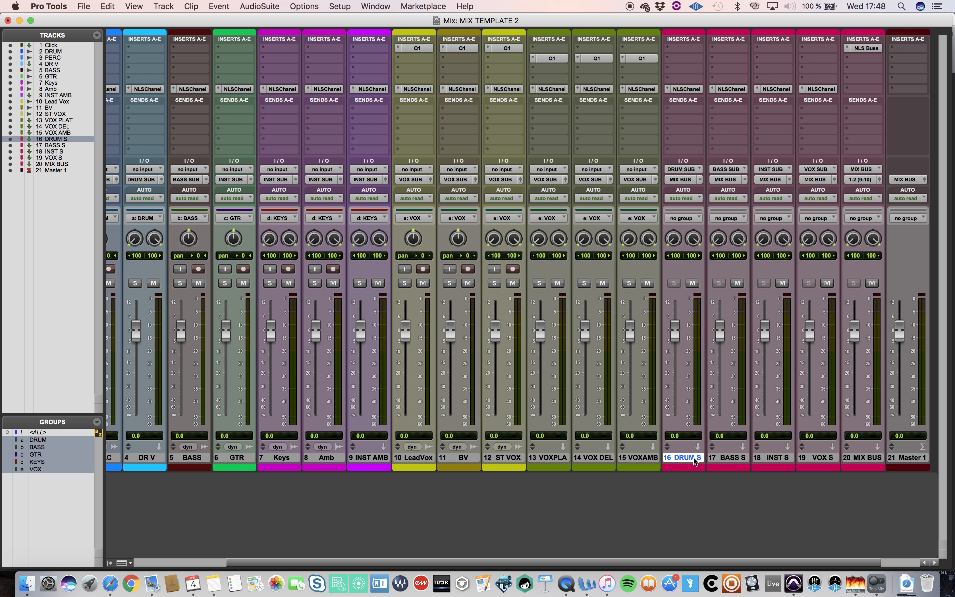
pyautogui.click(680, 48)
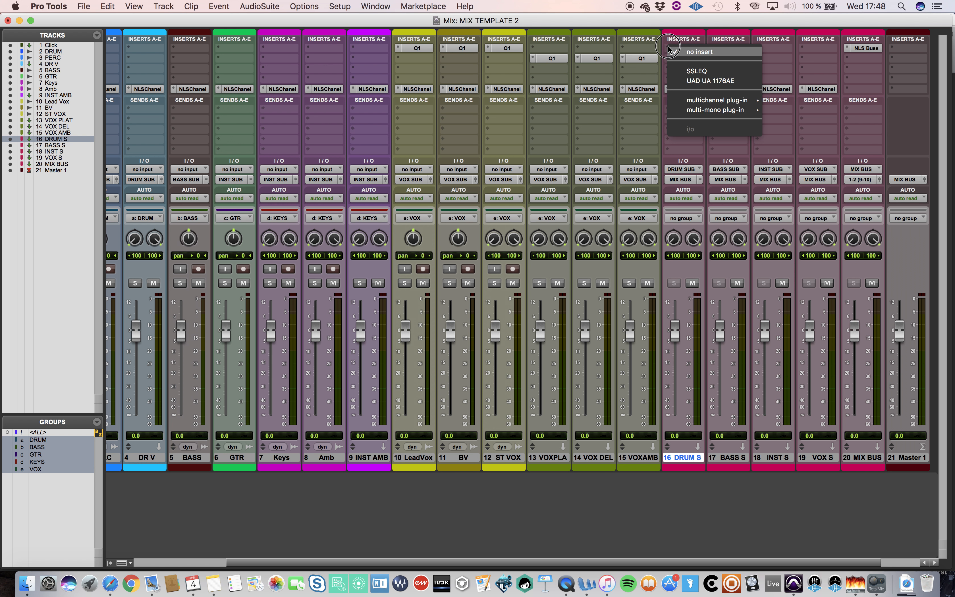
pyautogui.click(601, 85)
pyautogui.doubleClick(549, 457)
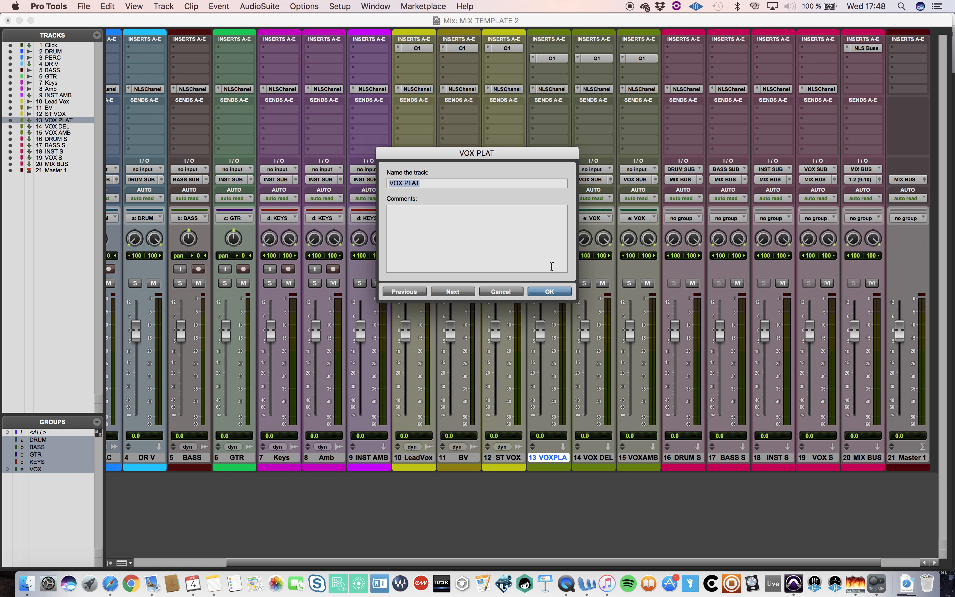
pyautogui.click(500, 291)
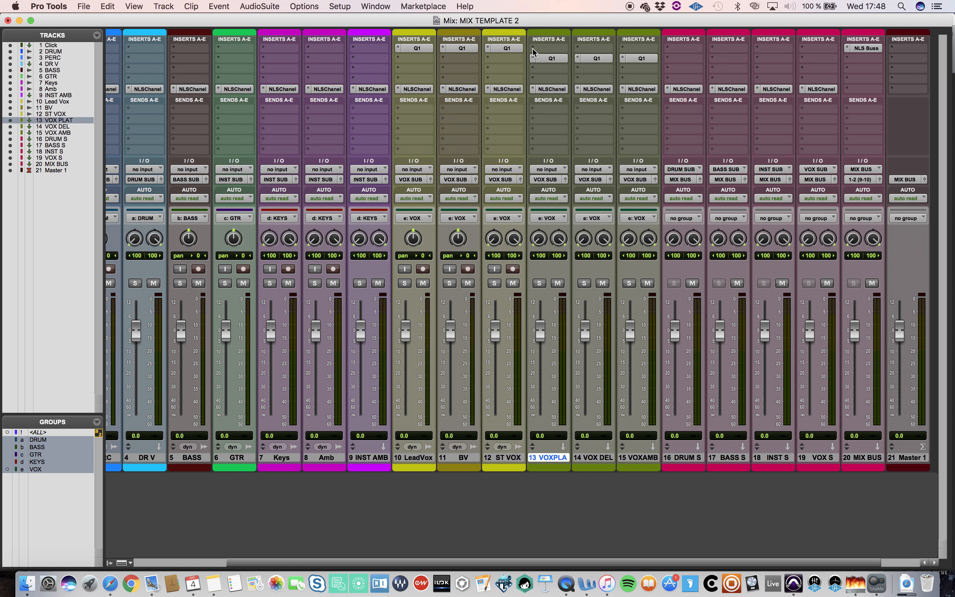
pyautogui.click(533, 49)
pyautogui.moveTo(587, 102)
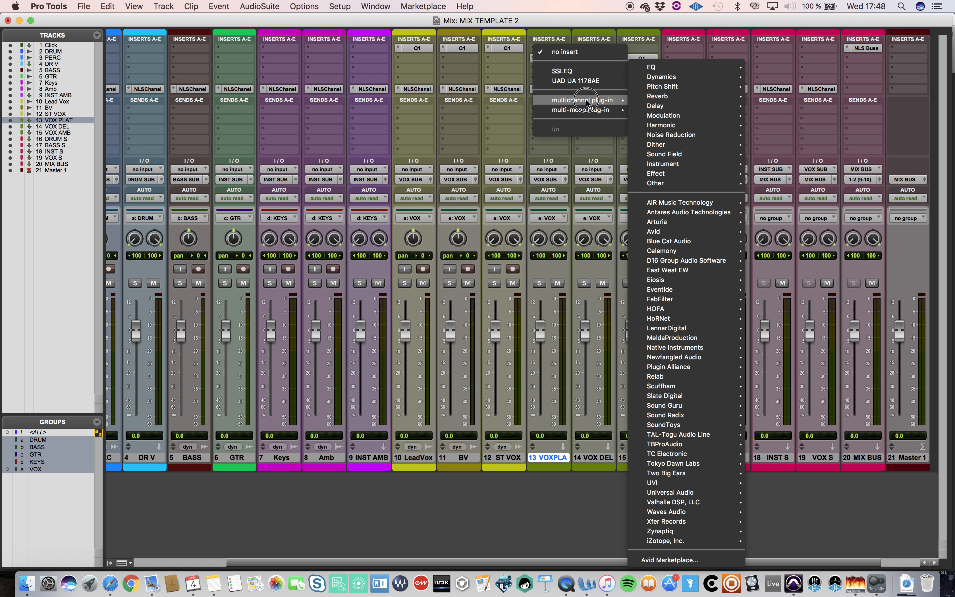
pyautogui.moveTo(704, 352)
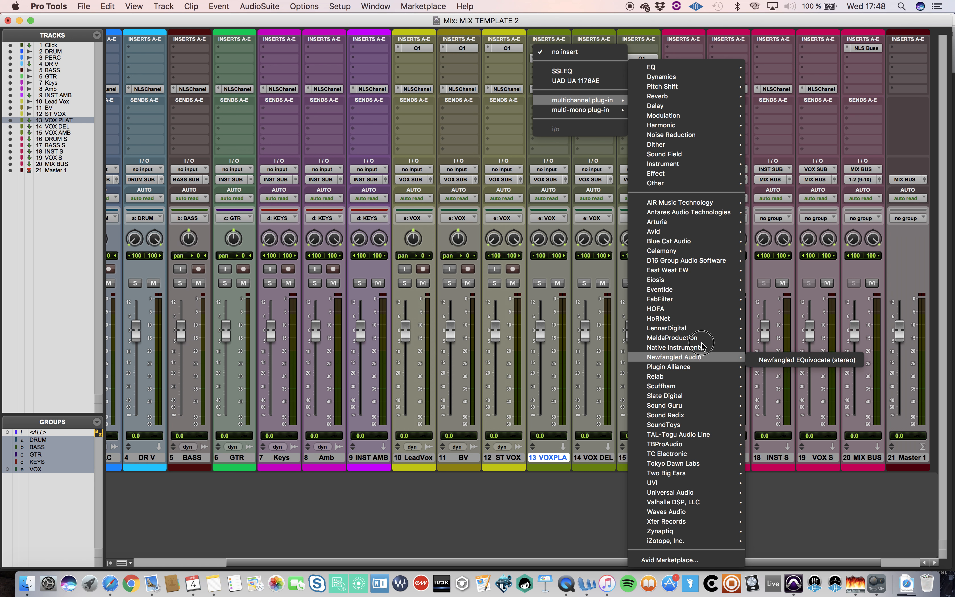
pyautogui.click(599, 189)
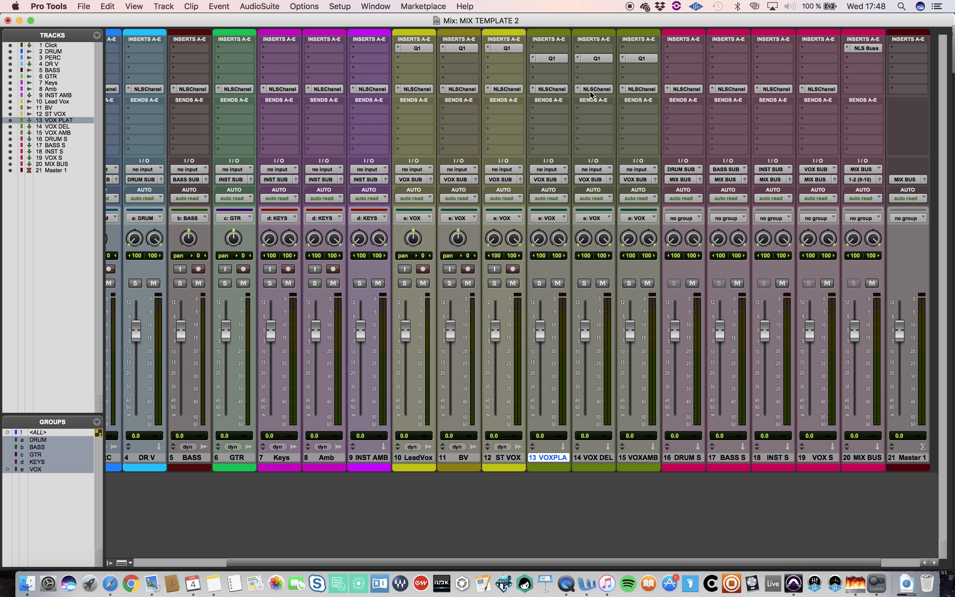
pyautogui.click(566, 120)
pyautogui.click(629, 132)
# Insert the multichannel stereo VU Meter in the first insert slot of Master 1
pyautogui.hscroll(1, 849, 85)
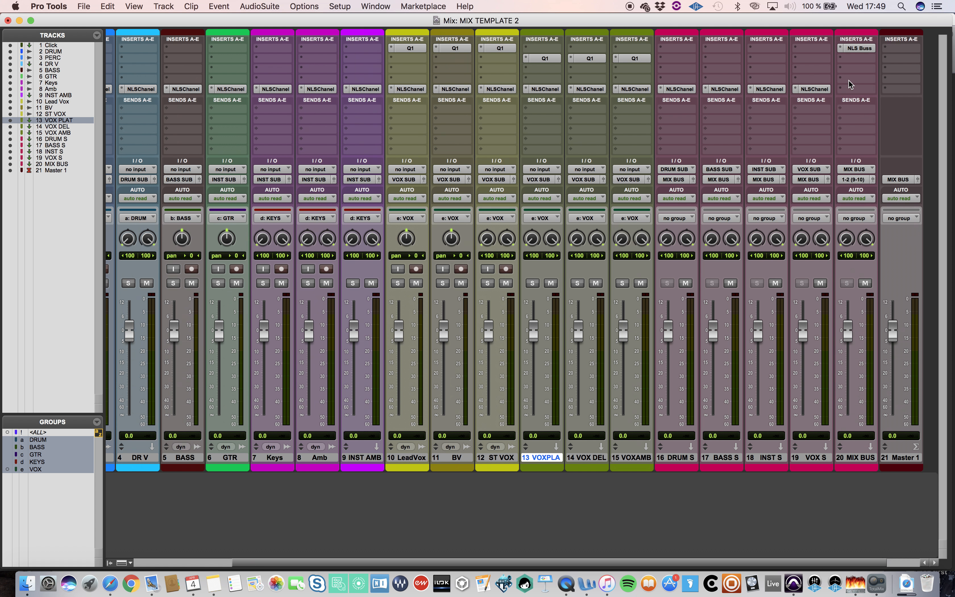
pyautogui.hscroll(5, 850, 84)
pyautogui.click(830, 58)
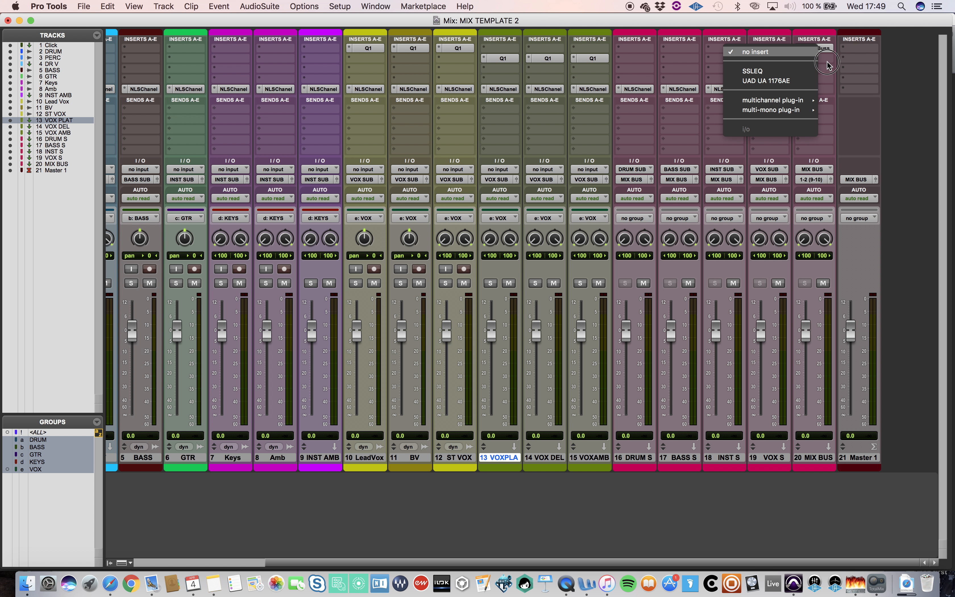
pyautogui.moveTo(805, 100)
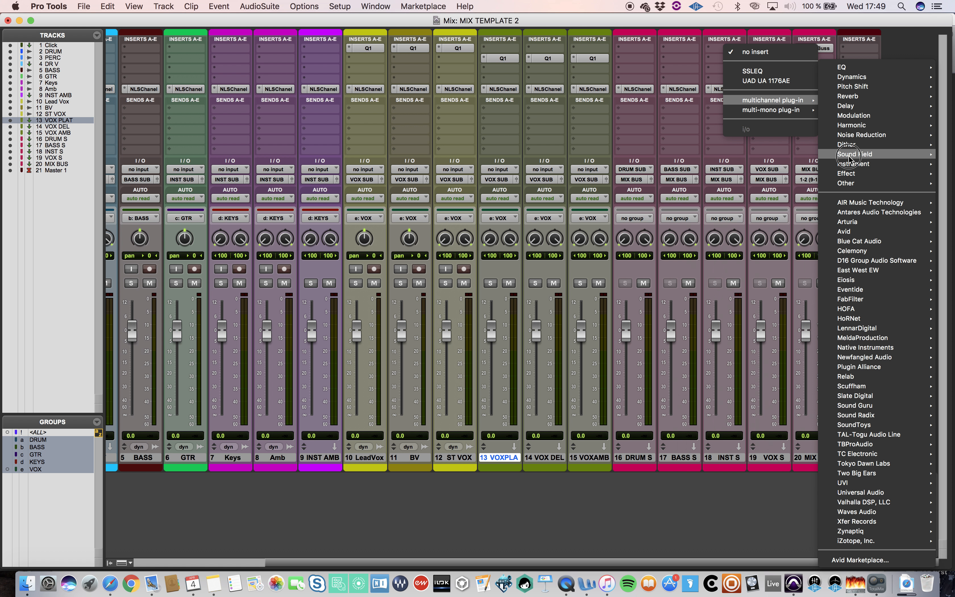
pyautogui.moveTo(849, 157)
pyautogui.click(725, 467)
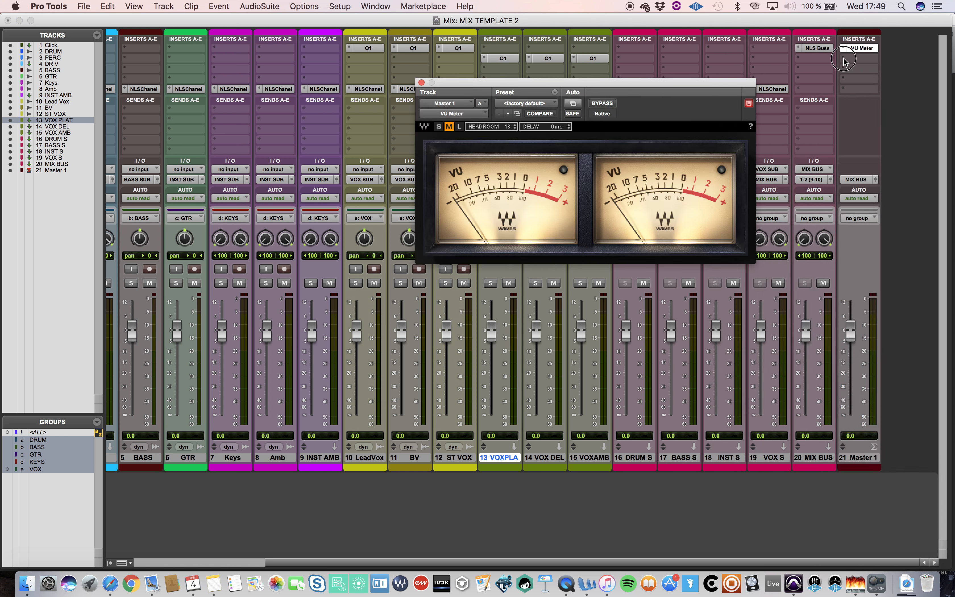
# Insert the multi-mono dpMeter2 in the second insert slot of Master 1 and set its mode to EBU
pyautogui.click(845, 59)
pyautogui.click(845, 60)
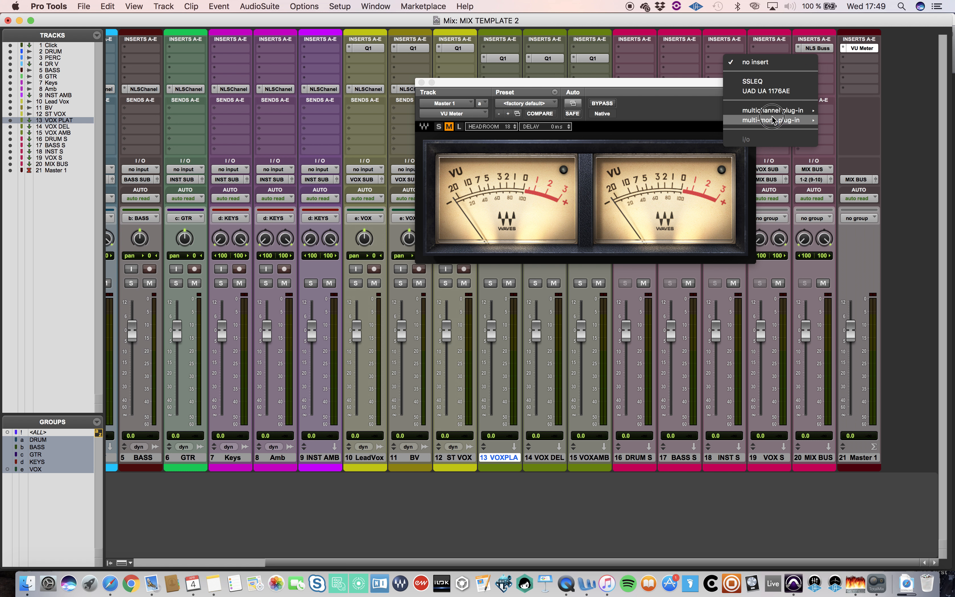
pyautogui.moveTo(772, 121)
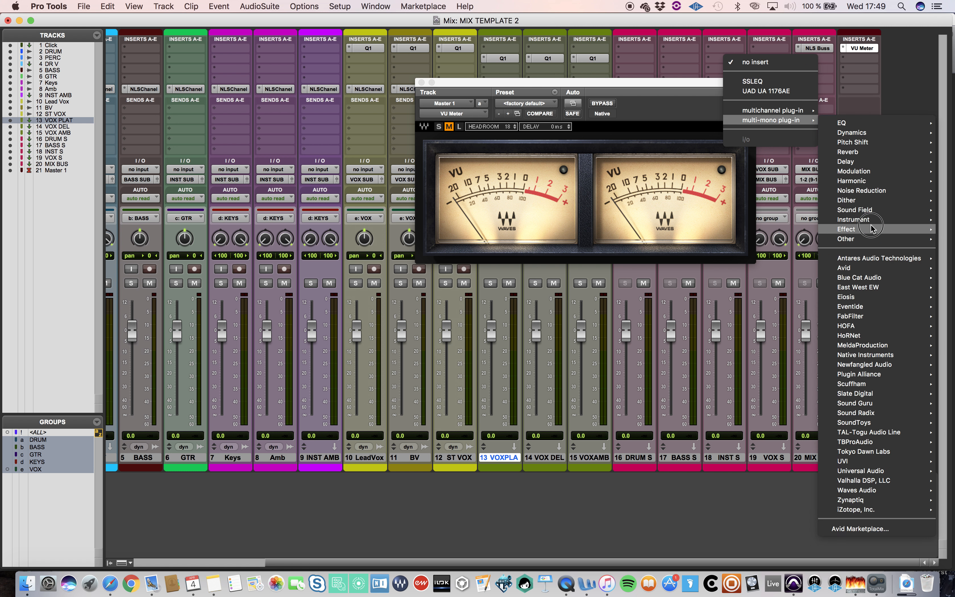
pyautogui.moveTo(870, 211)
pyautogui.click(741, 222)
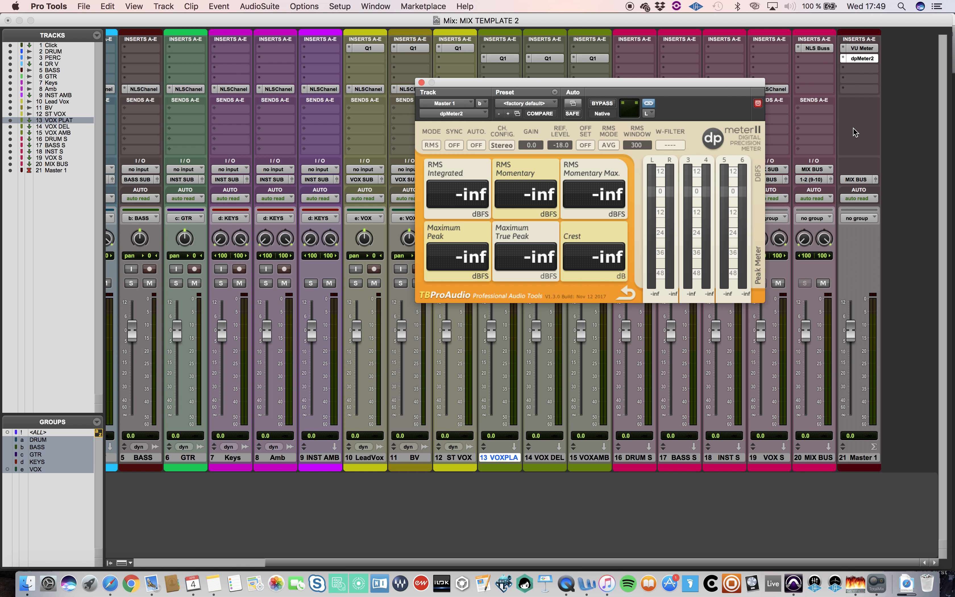
pyautogui.click(431, 145)
pyautogui.click(443, 169)
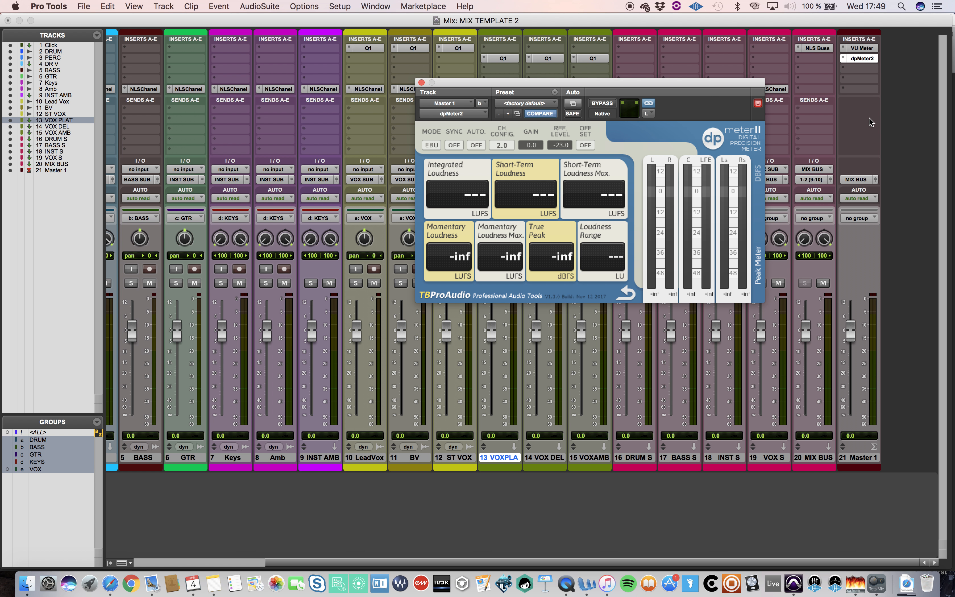
# Insert the stereo Dorrough meter in the third slot of Master 1, close its window and select the track
pyautogui.click(845, 69)
pyautogui.moveTo(798, 120)
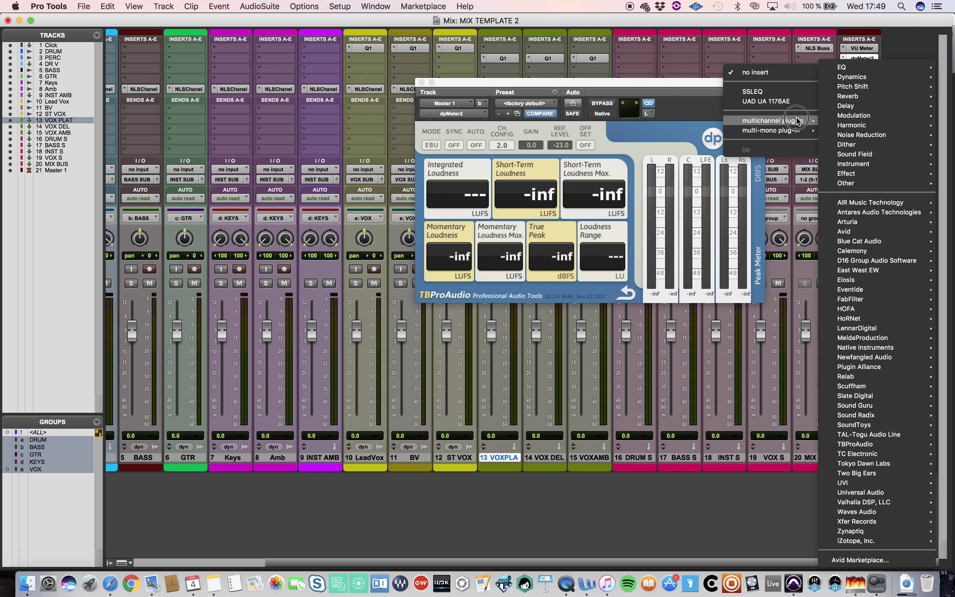
pyautogui.moveTo(859, 164)
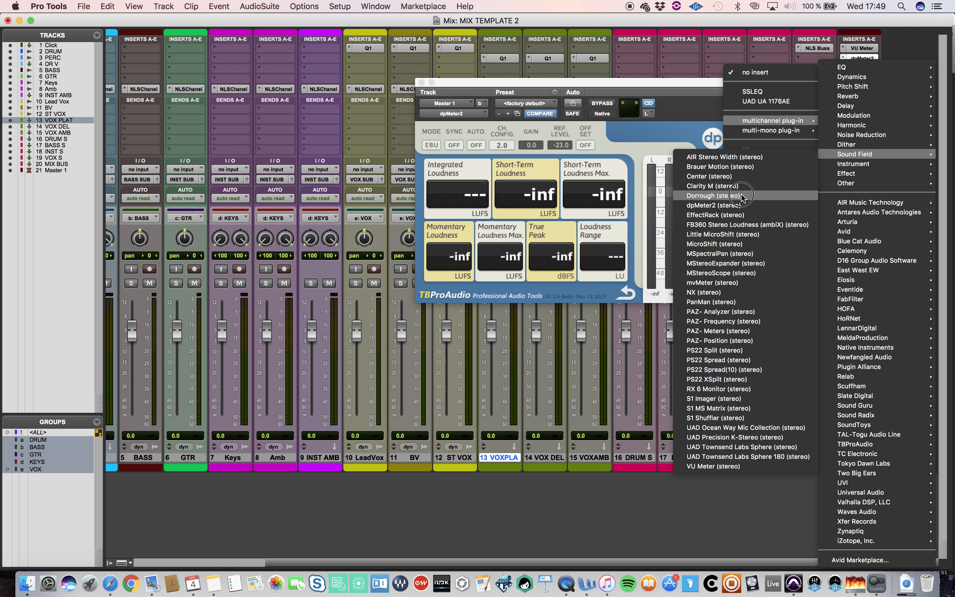
pyautogui.click(742, 196)
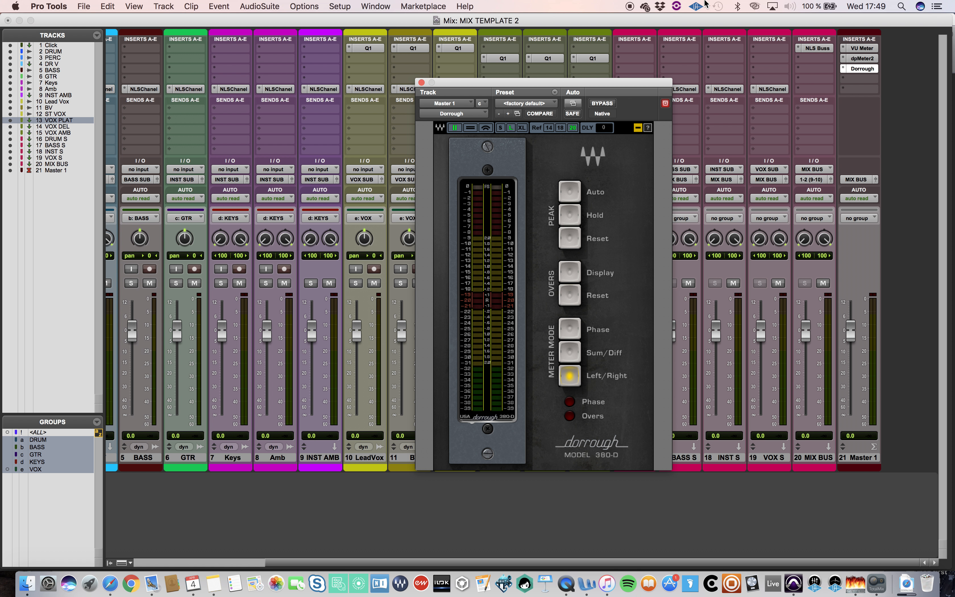
pyautogui.click(421, 82)
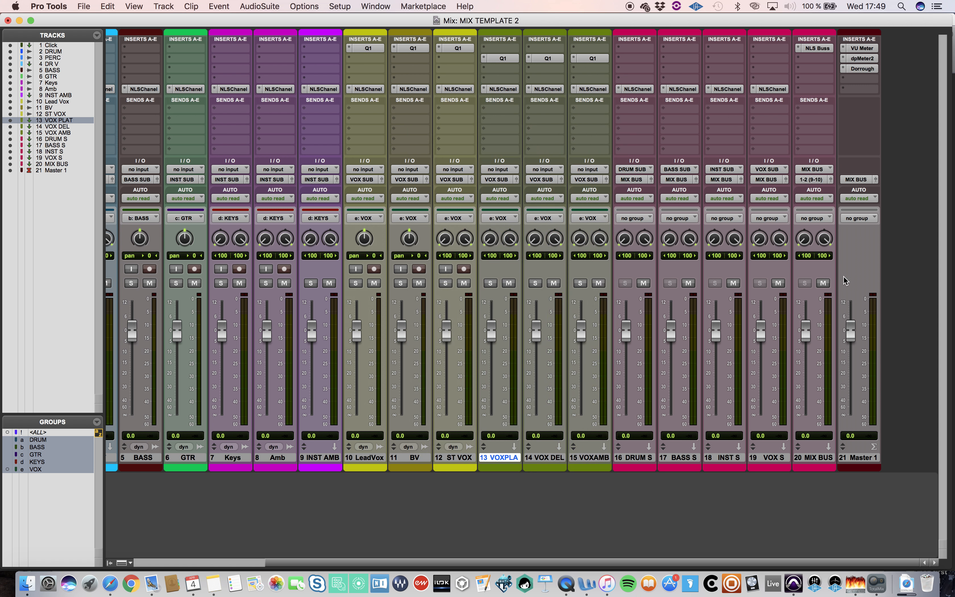
pyautogui.click(865, 458)
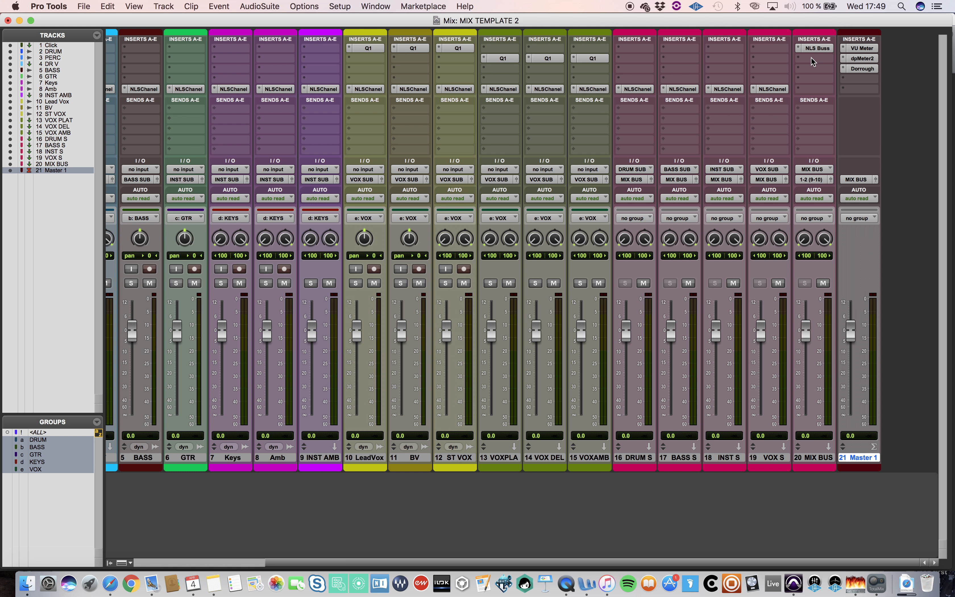
# Insert the stereo UAD SSL G Bus Compressor in the second insert slot of MIX BUS and close its window
pyautogui.click(800, 60)
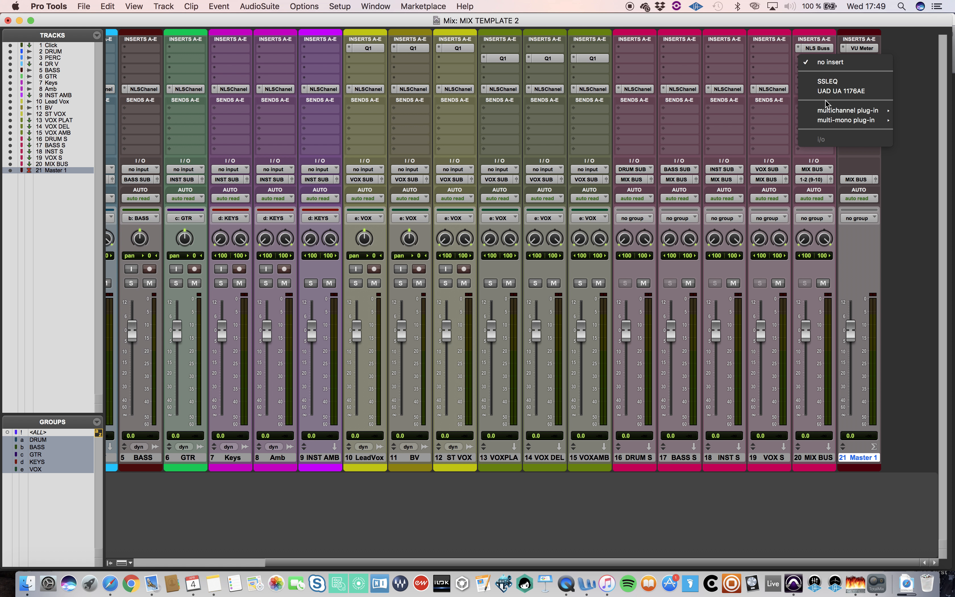
pyautogui.moveTo(830, 114)
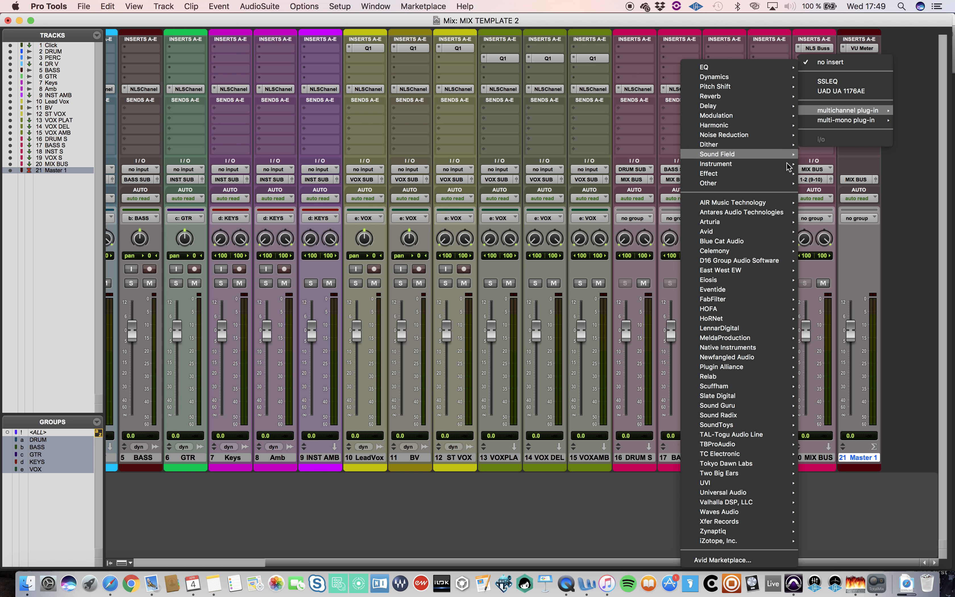
pyautogui.moveTo(755, 182)
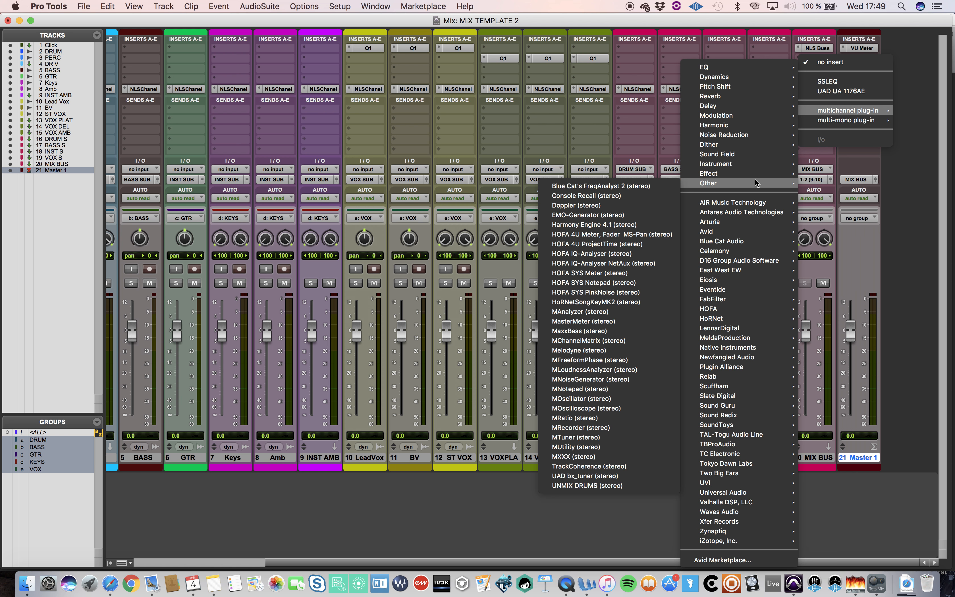
pyautogui.moveTo(742, 77)
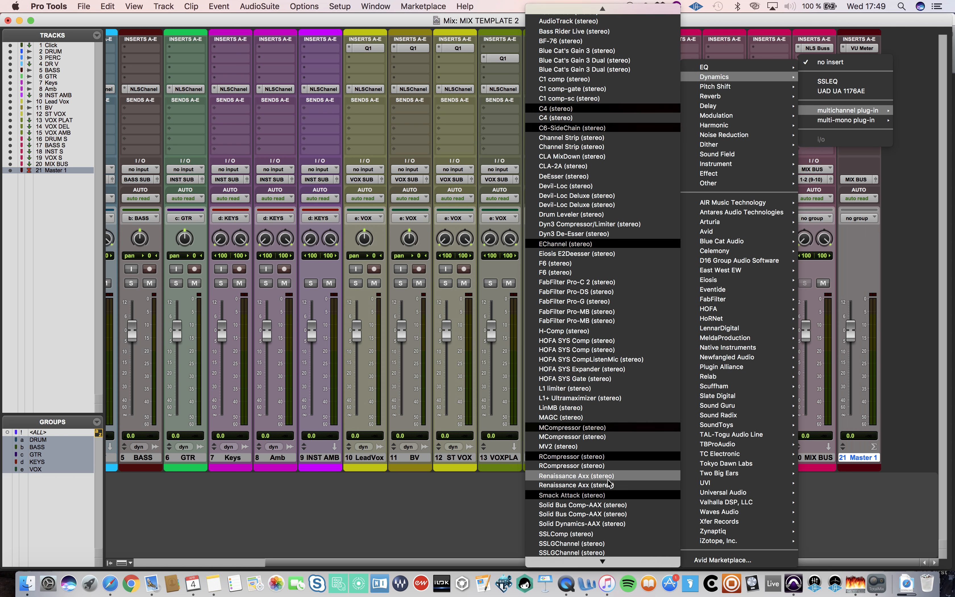
pyautogui.scroll(-5, 608, 483)
pyautogui.scroll(-3, 608, 483)
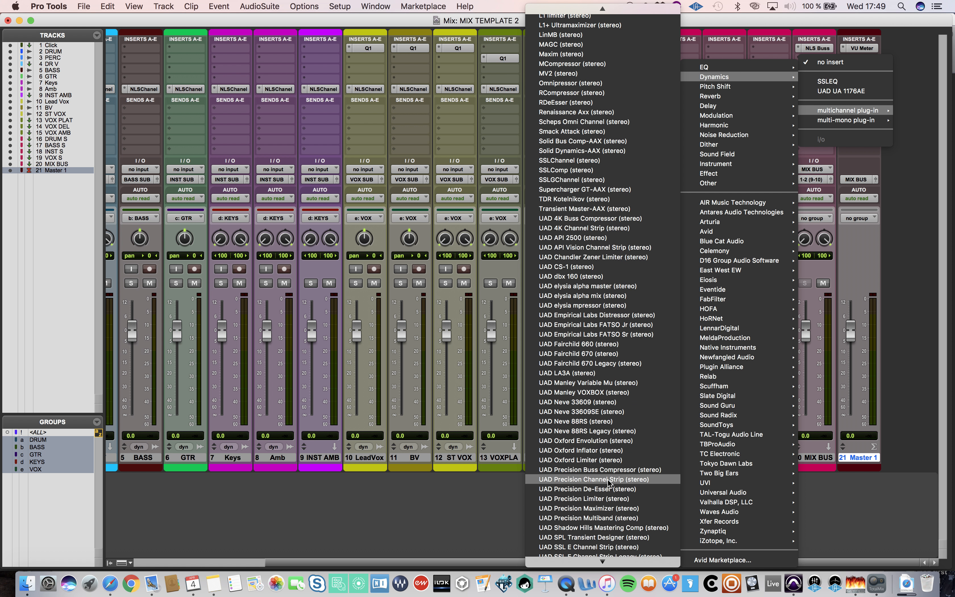
pyautogui.scroll(-5, 608, 482)
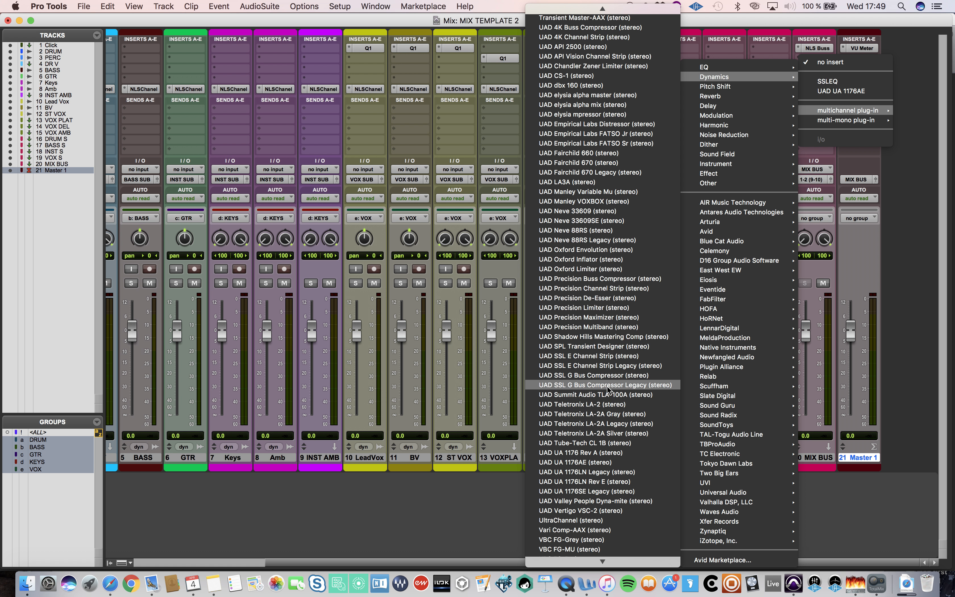
pyautogui.click(607, 377)
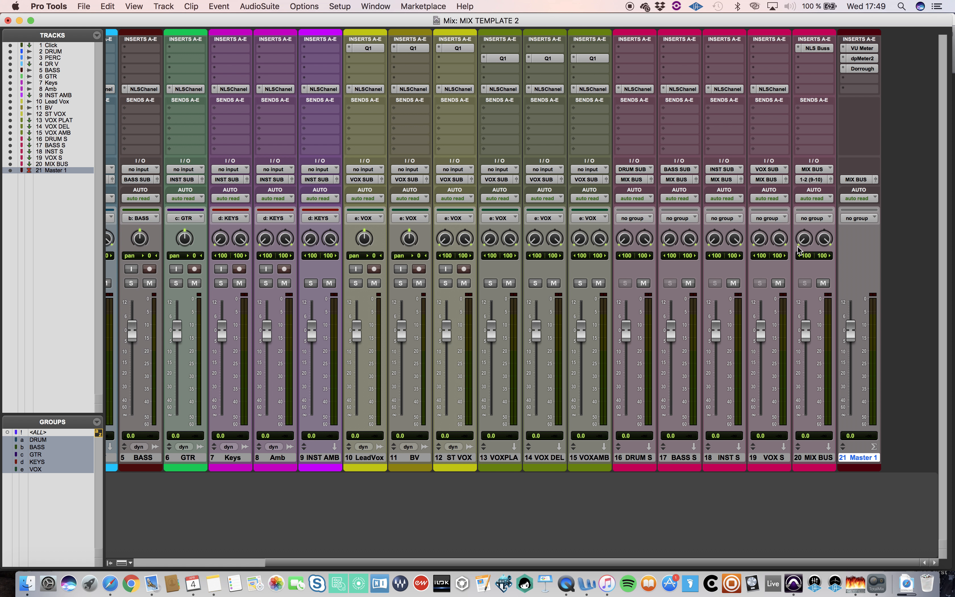
pyautogui.click(421, 82)
# Insert the stereo UAD Harrison 32C equalizer in MIX BUS's third insert slot, leave it bypassed, and close its window
pyautogui.click(809, 68)
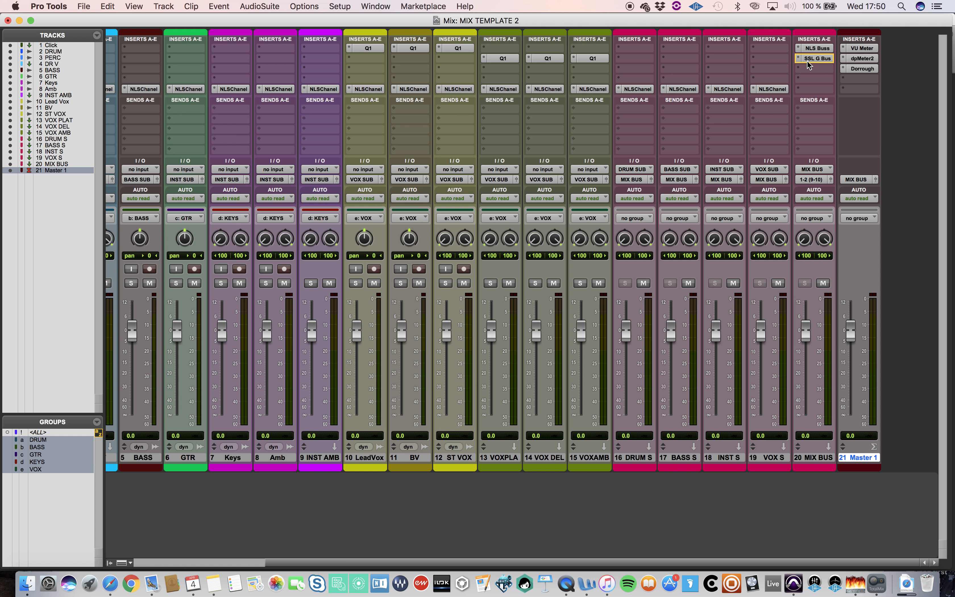
pyautogui.click(809, 68)
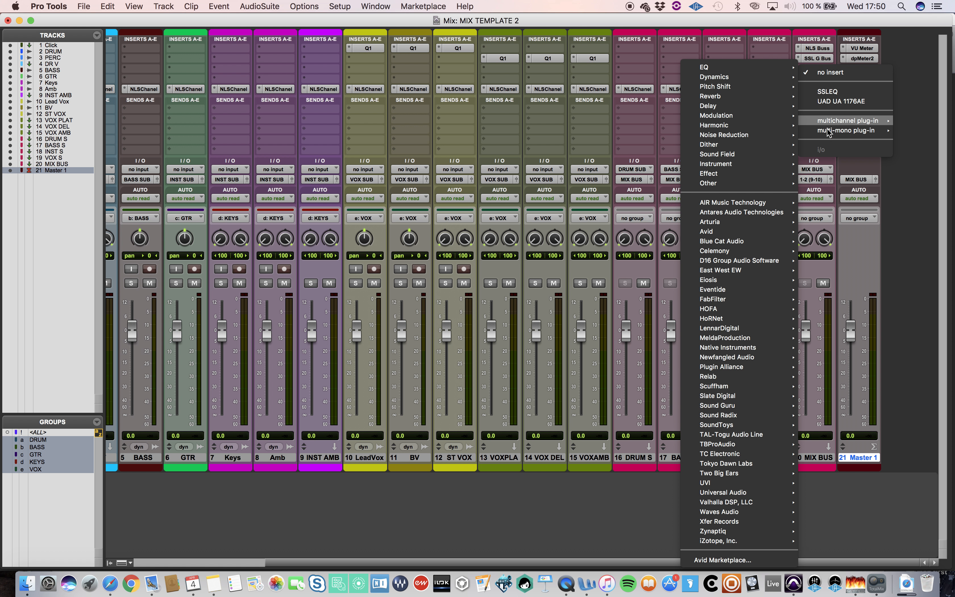
pyautogui.moveTo(748, 371)
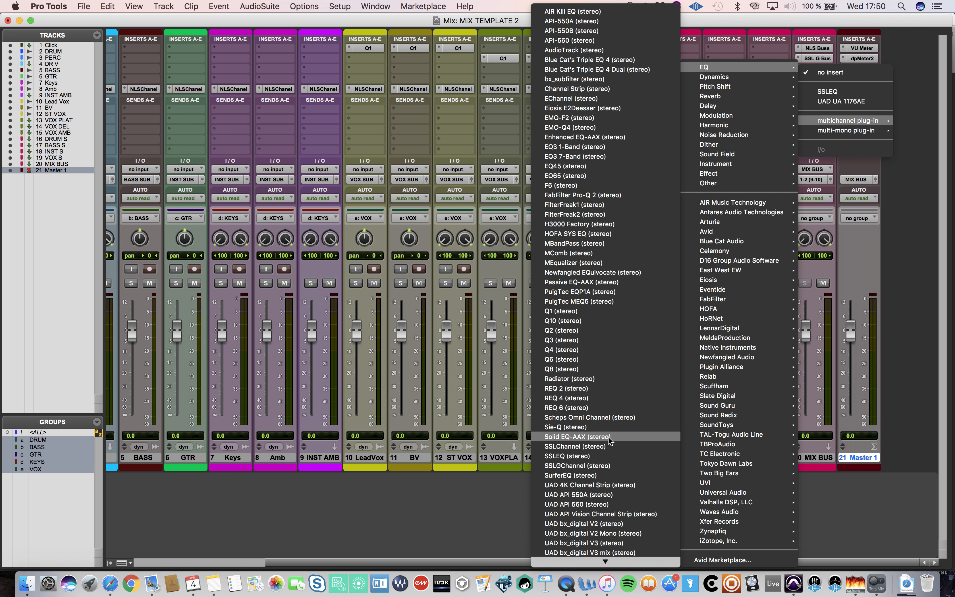
pyautogui.scroll(-5, 608, 442)
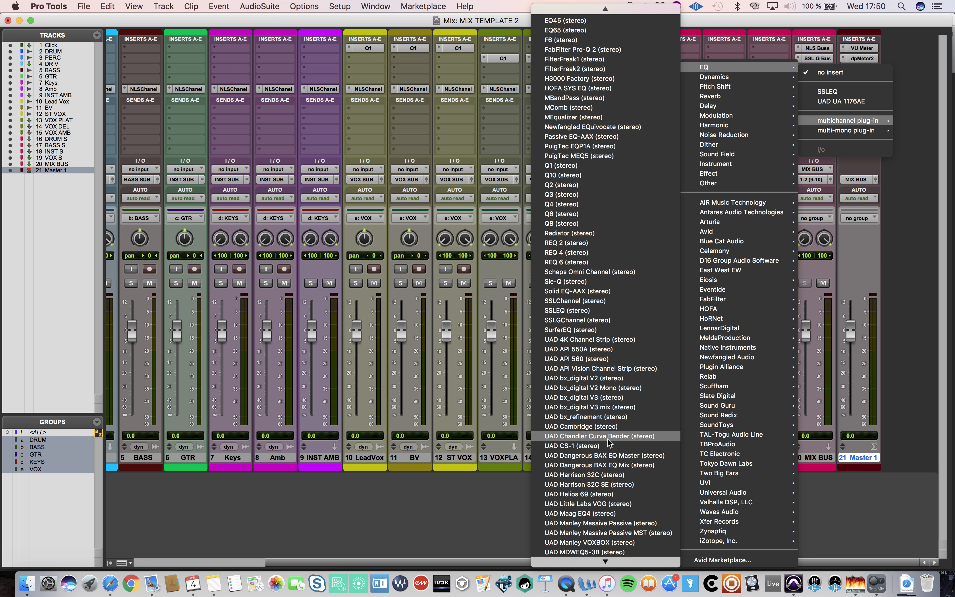
pyautogui.scroll(-3, 609, 442)
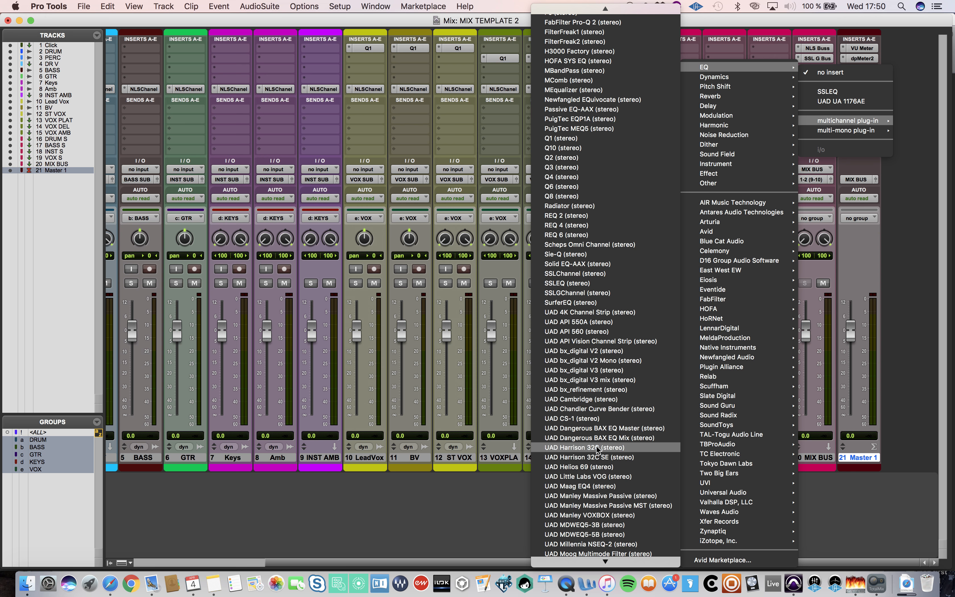
pyautogui.click(597, 447)
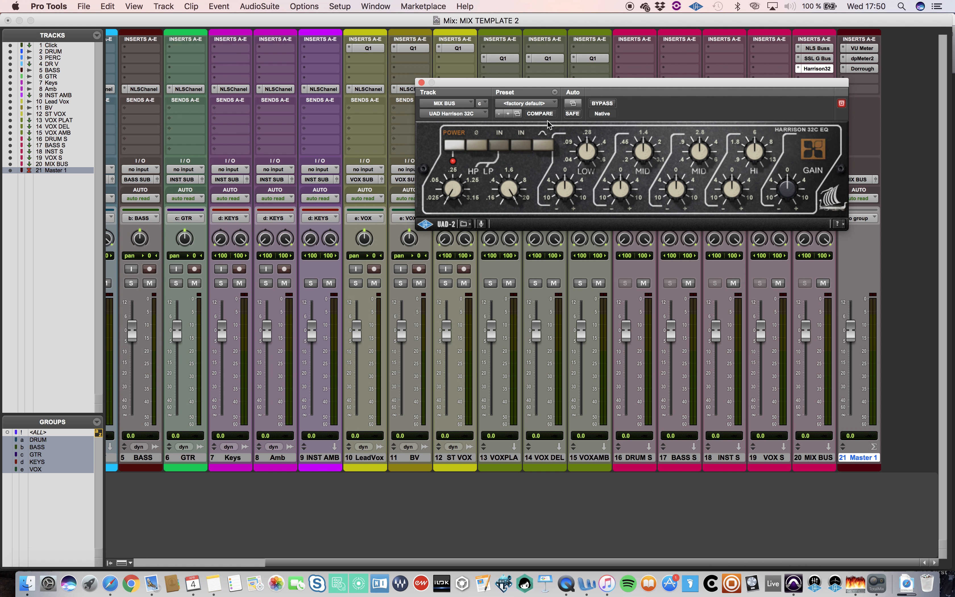
pyautogui.click(421, 82)
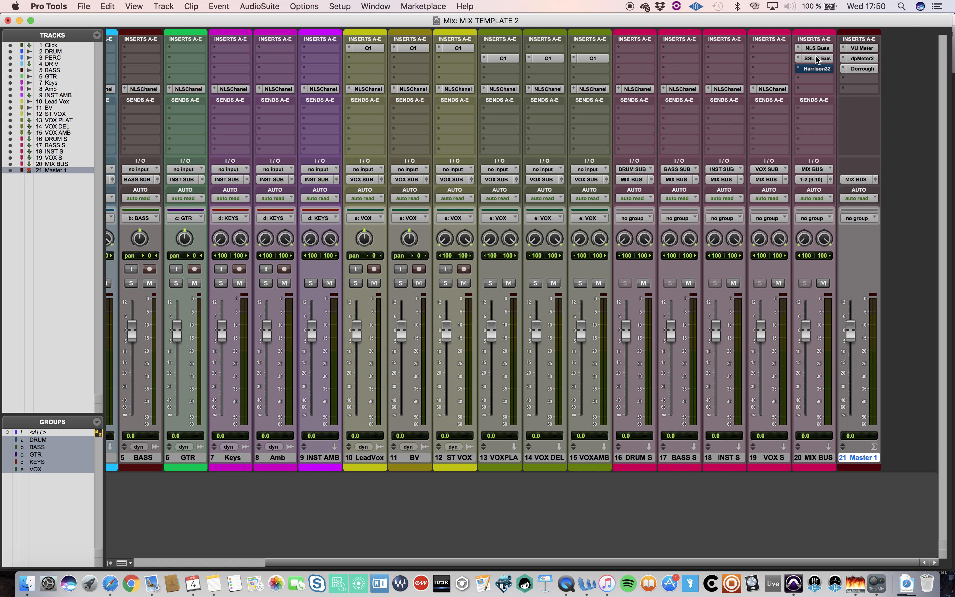
# Adjust the threshold, attack, release and sidechain filter of the SSL G Bus Compressor on MIX BUS, and close its window
pyautogui.click(817, 59)
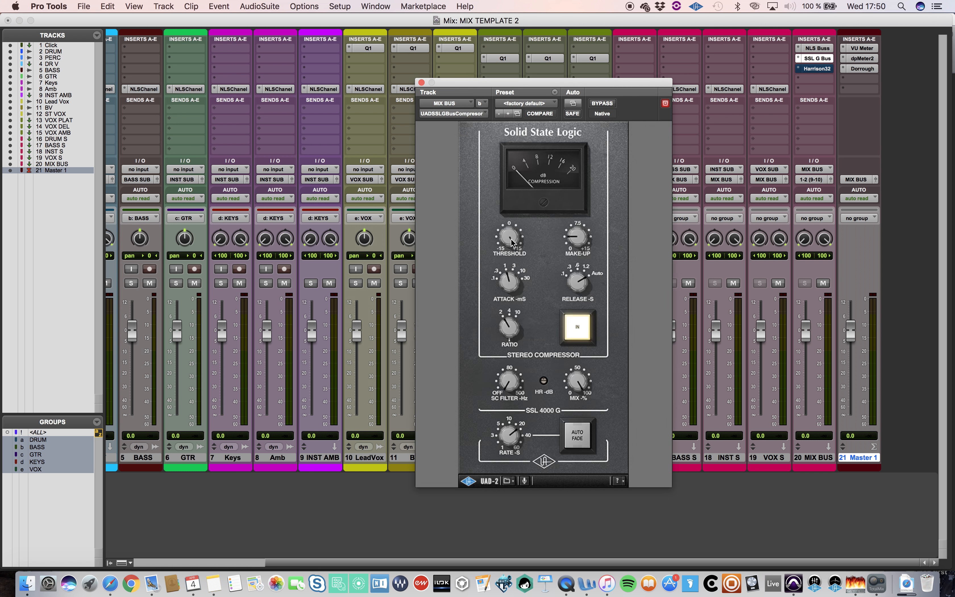
pyautogui.moveTo(510, 246); pyautogui.dragTo(510, 253)
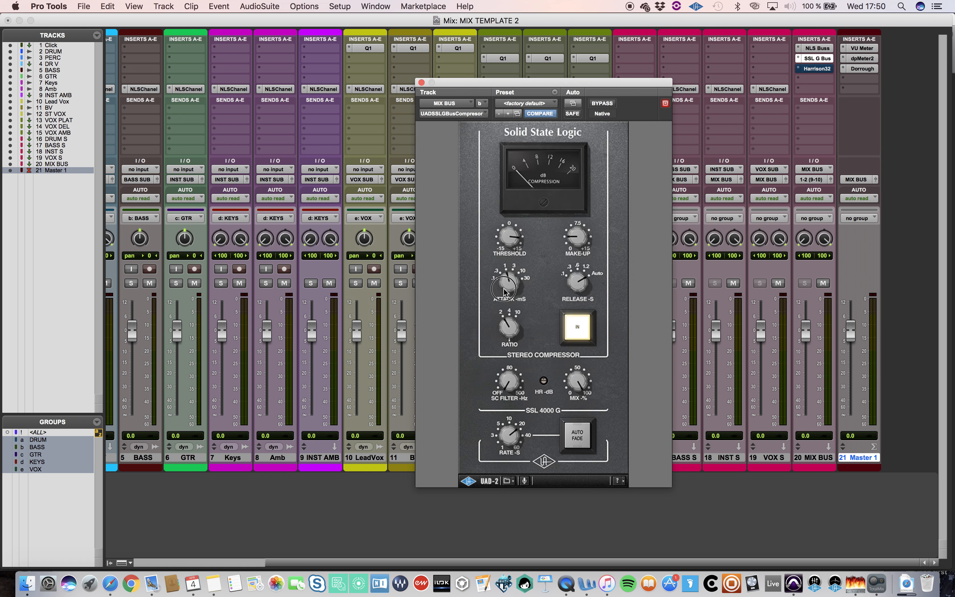
pyautogui.moveTo(497, 300); pyautogui.dragTo(496, 214)
pyautogui.moveTo(577, 290); pyautogui.dragTo(528, 352)
pyautogui.moveTo(505, 390); pyautogui.dragTo(496, 330)
pyautogui.click(421, 82)
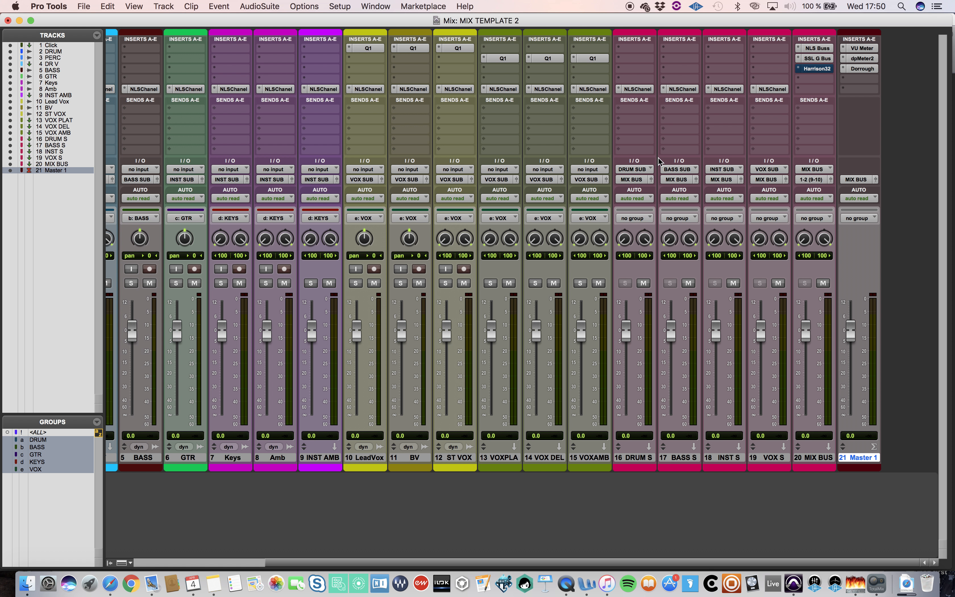
# Set the input of the DR V track to the stereo DR VERB bus
pyautogui.hscroll(-5, 518, 190)
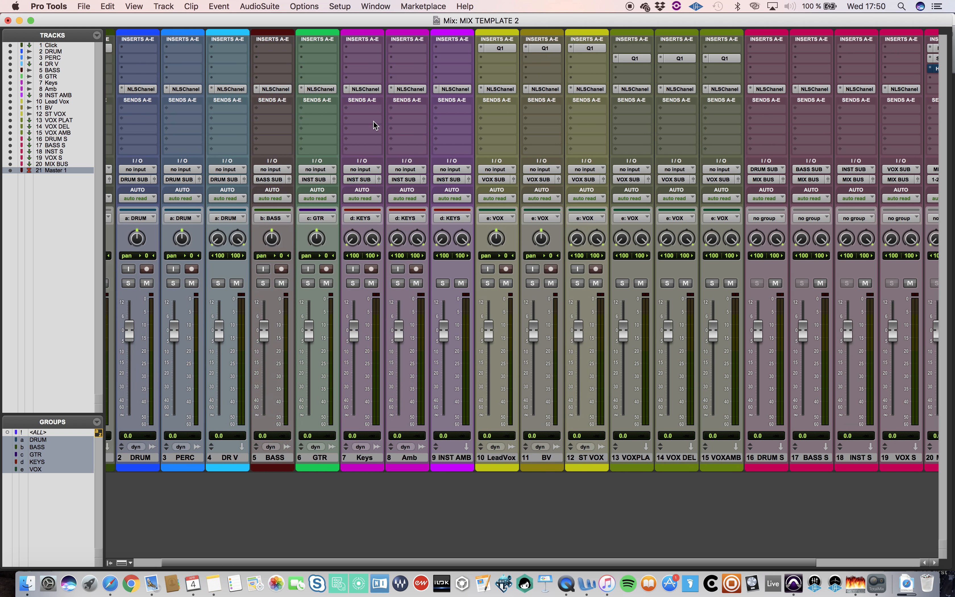
pyautogui.hscroll(-2, 362, 142)
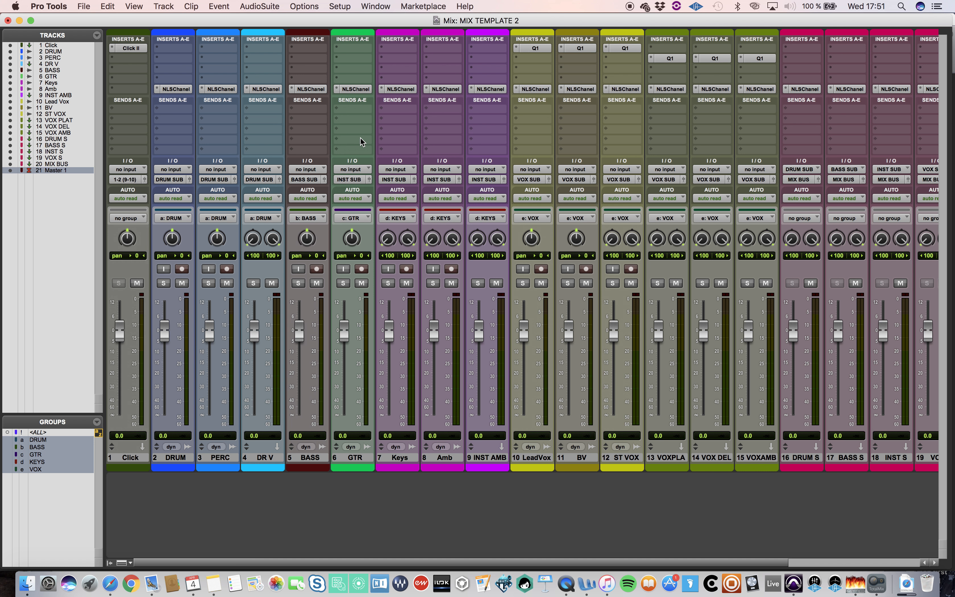
pyautogui.hscroll(2, 355, 144)
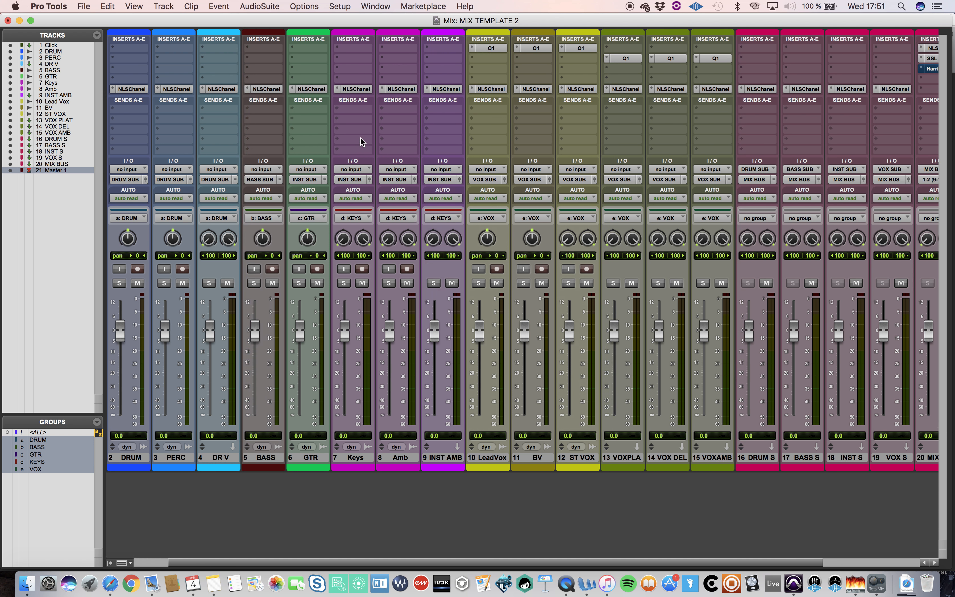
pyautogui.click(235, 460)
pyautogui.hscroll(-2, 196, 311)
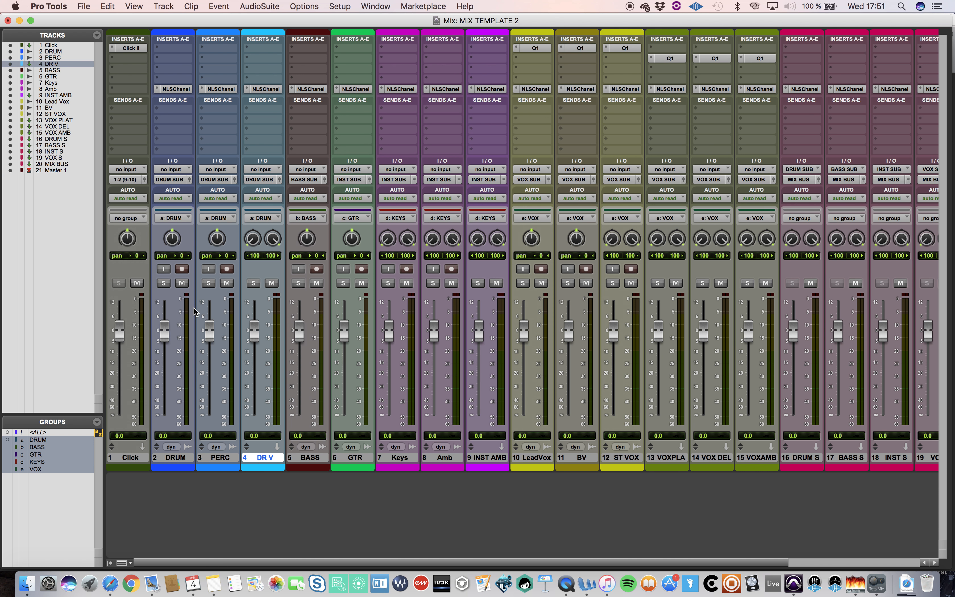
pyautogui.click(269, 170)
pyautogui.moveTo(269, 167); pyautogui.dragTo(344, 255)
# Set the input of the INST AMB track to the stereo INST VERB bus
pyautogui.click(497, 461)
pyautogui.click(485, 169)
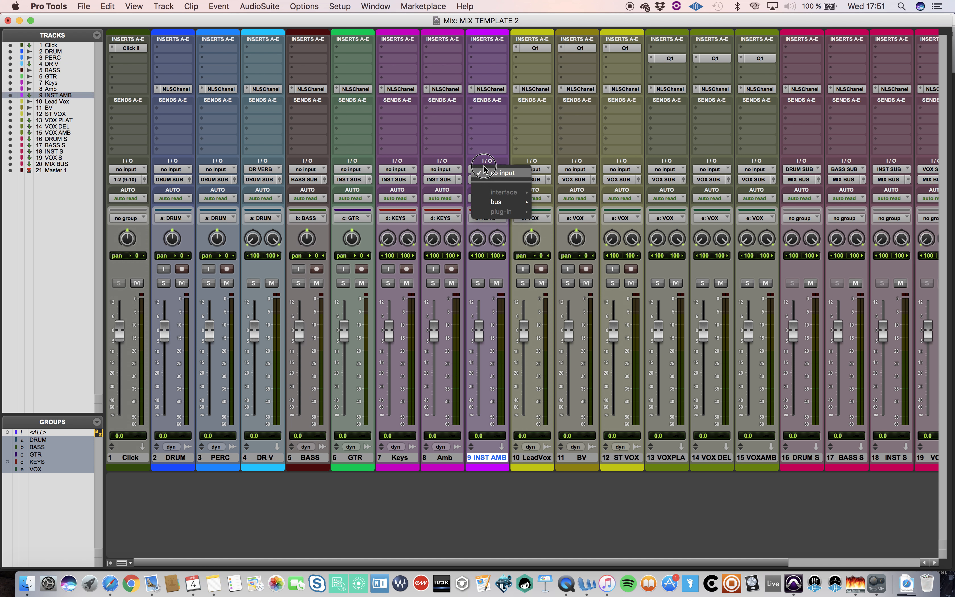
pyautogui.moveTo(497, 202)
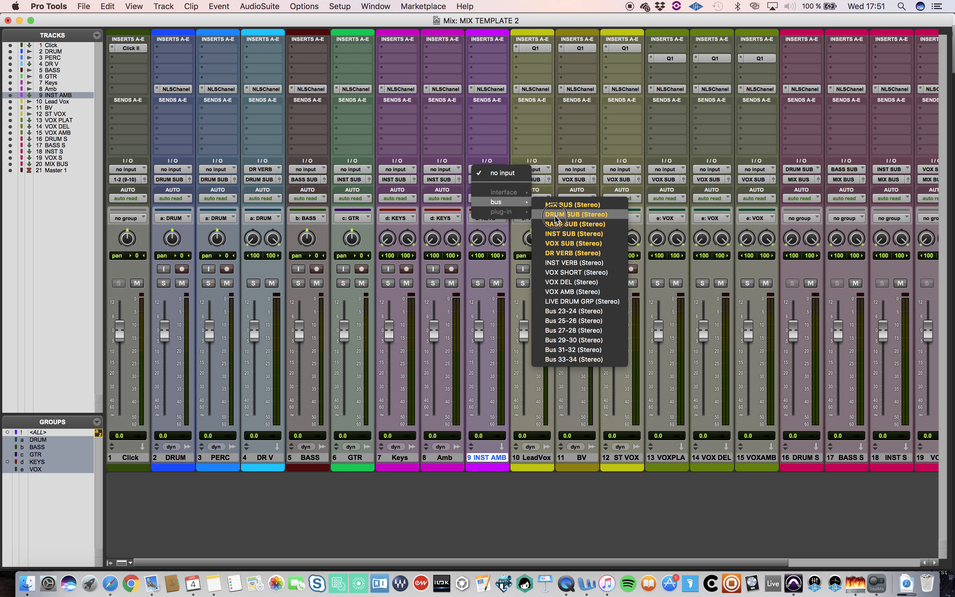
pyautogui.click(569, 264)
# Assign the inputs of VOX PLAT, VOX DEL and VOX AMB in ascending order to the VOX SHORT, VOX DEL and VOX AMB buses
pyautogui.click(670, 457)
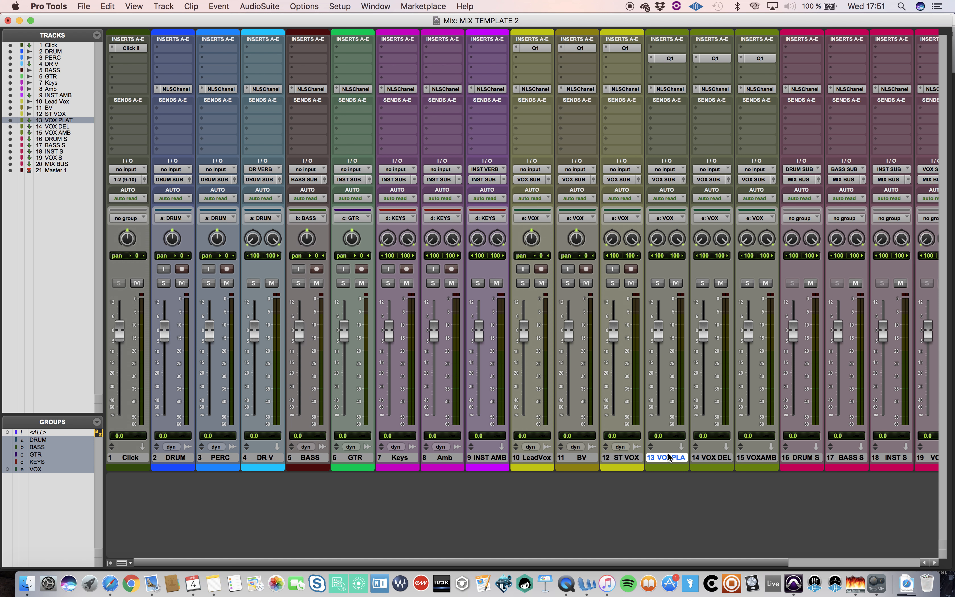
pyautogui.keyDown('shift'); pyautogui.click(754, 460); pyautogui.keyUp('shift')
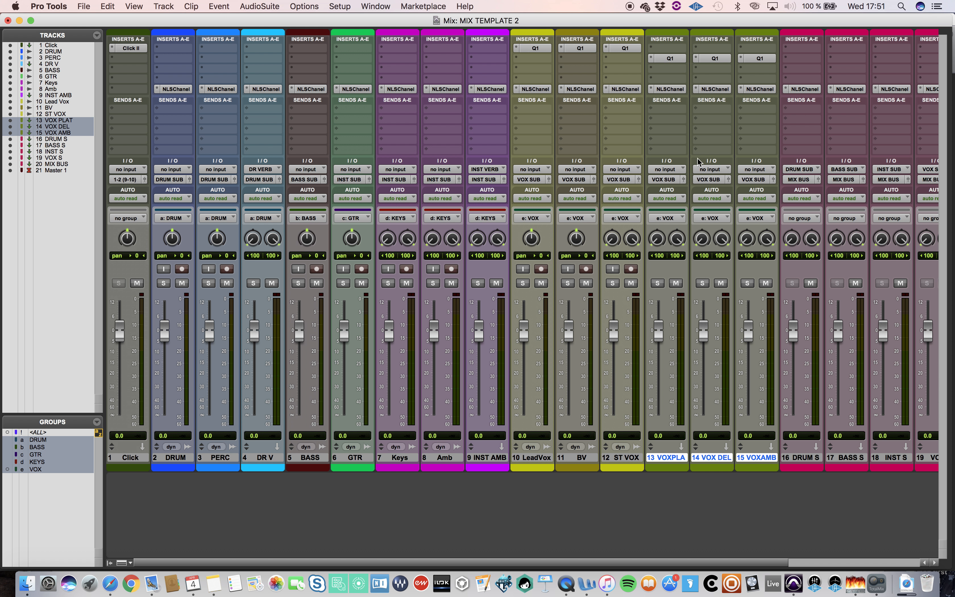
pyautogui.click(667, 170)
pyautogui.moveTo(673, 204)
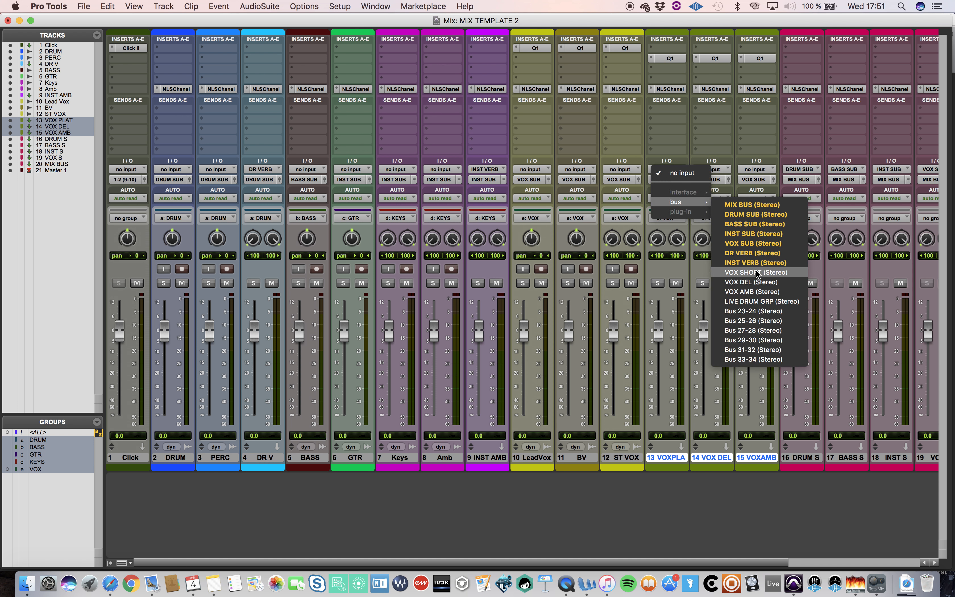
pyautogui.keyDown('alt'); pyautogui.keyDown('shift'); pyautogui.keyDown('super'); pyautogui.click(758, 273); pyautogui.keyUp('super'); pyautogui.keyUp('shift'); pyautogui.keyUp('alt')
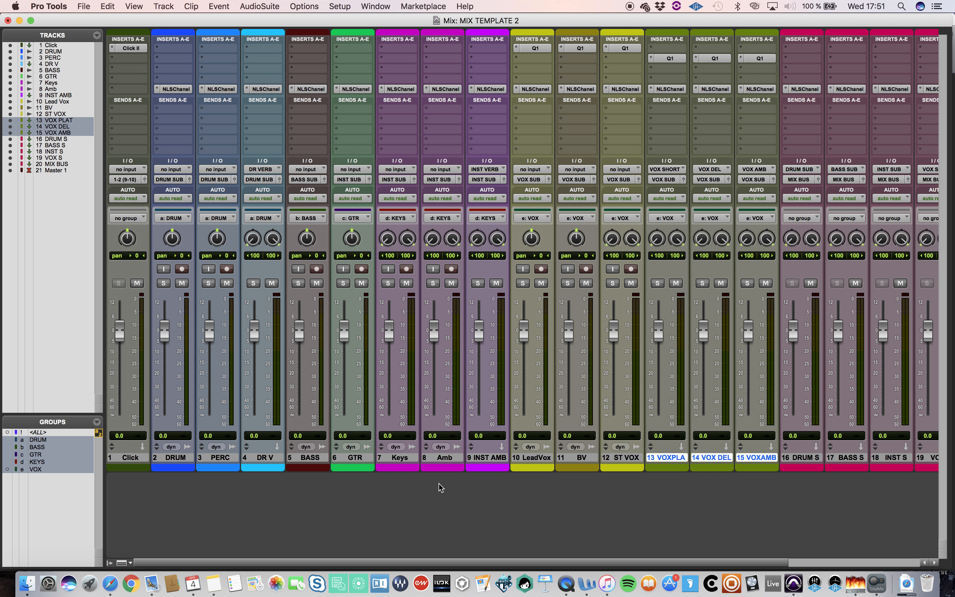
# Add send A to the stereo VOX SHORT bus on Lead Vox, BV and ST VOX, set its level to 0.0 dB and close its window
pyautogui.click(535, 457)
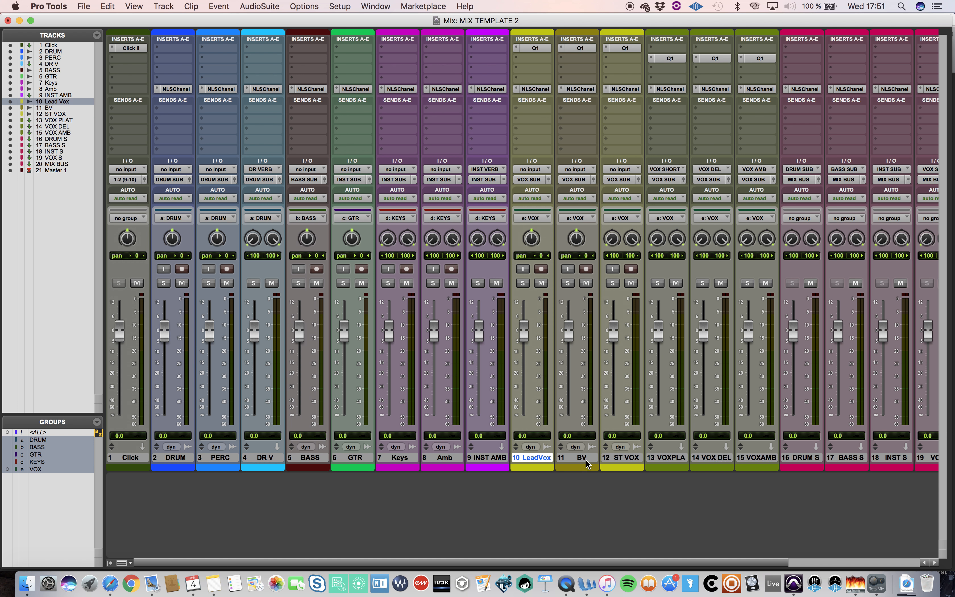
pyautogui.keyDown('shift'); pyautogui.click(624, 458); pyautogui.keyUp('shift')
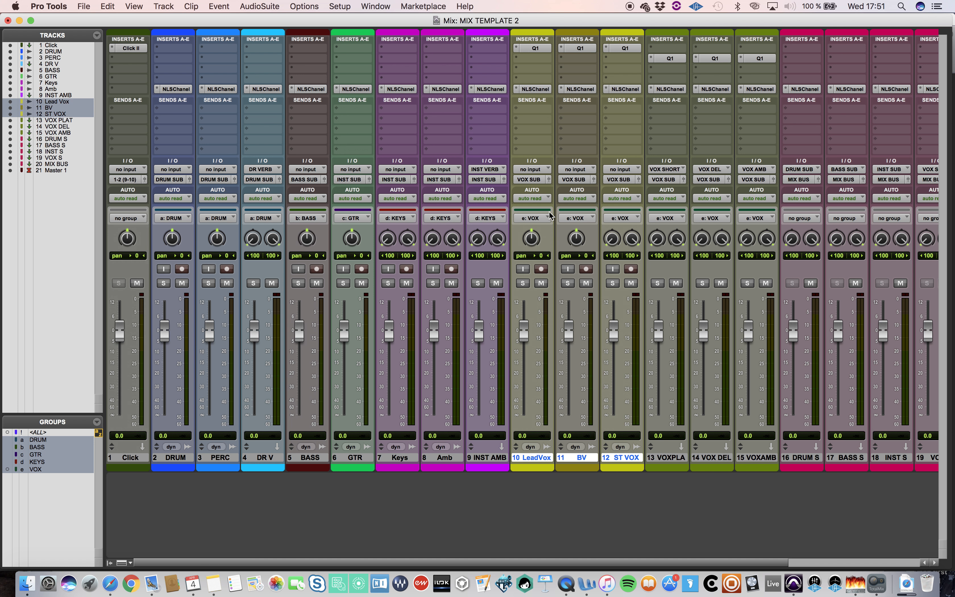
pyautogui.click(521, 112)
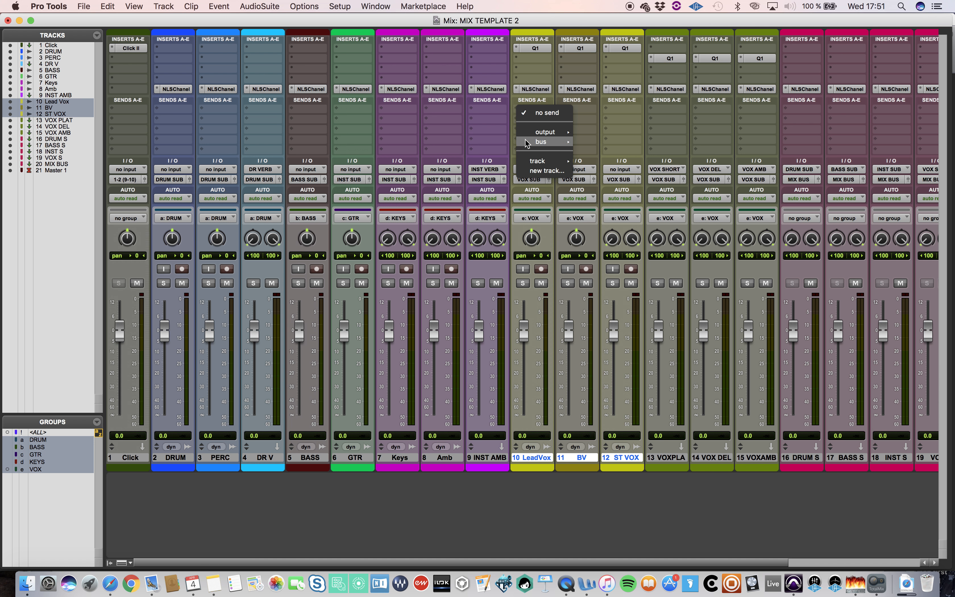
pyautogui.moveTo(533, 146)
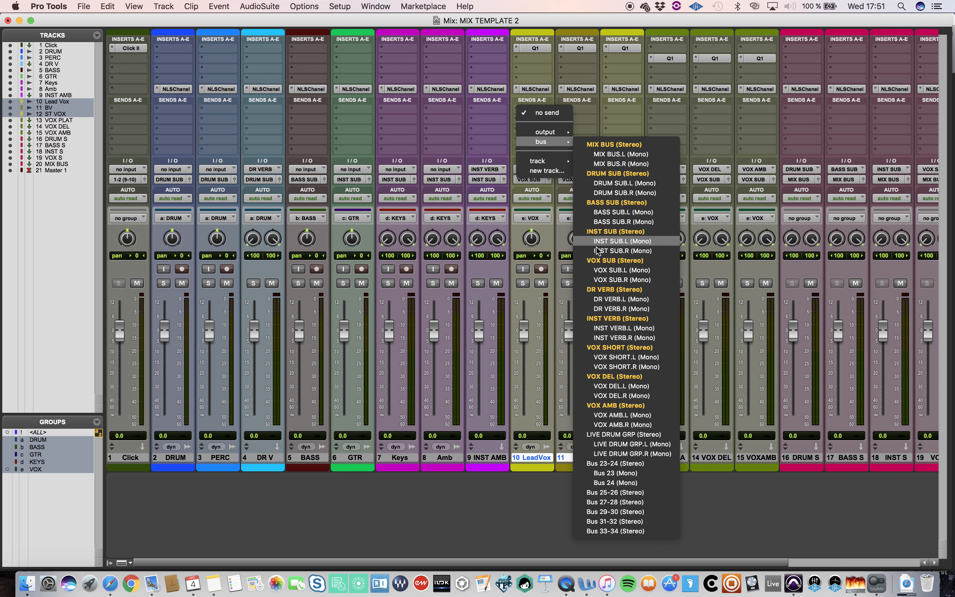
pyautogui.keyDown('alt'); pyautogui.keyDown('shift'); pyautogui.click(610, 347); pyautogui.keyUp('shift'); pyautogui.keyUp('alt')
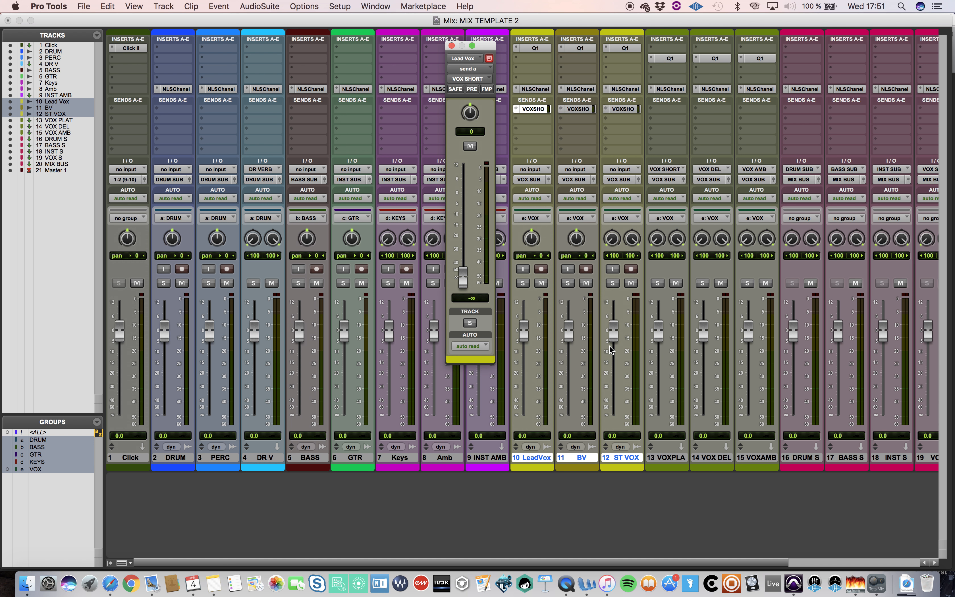
pyautogui.keyDown('alt'); pyautogui.click(463, 276); pyautogui.keyUp('alt')
pyautogui.click(451, 46)
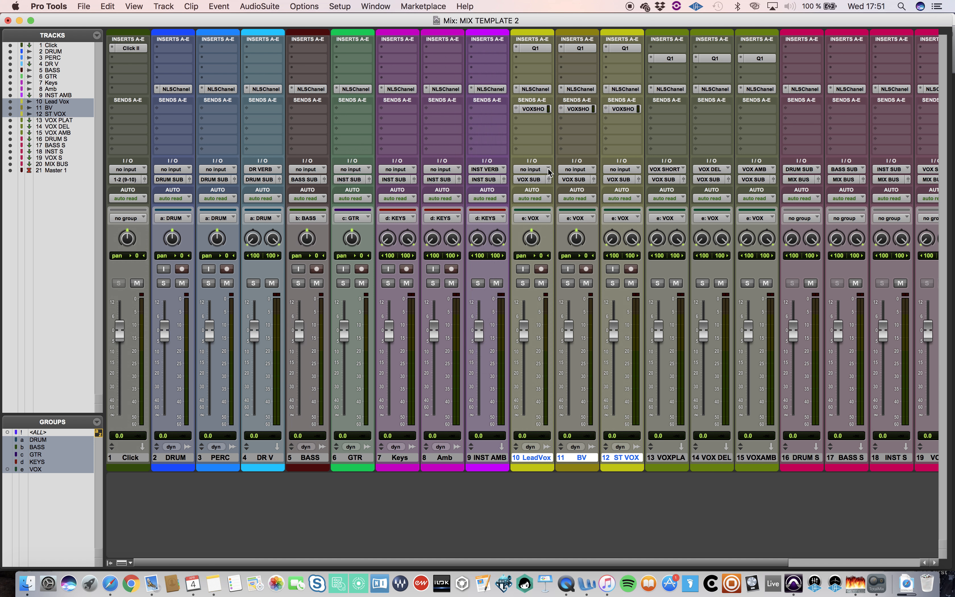
# Mute the VOX SHORT sends on Lead Vox, BV and ST VOX, and close the send window
pyautogui.click(535, 111)
pyautogui.keyDown('super'); pyautogui.click(535, 113); pyautogui.keyUp('super')
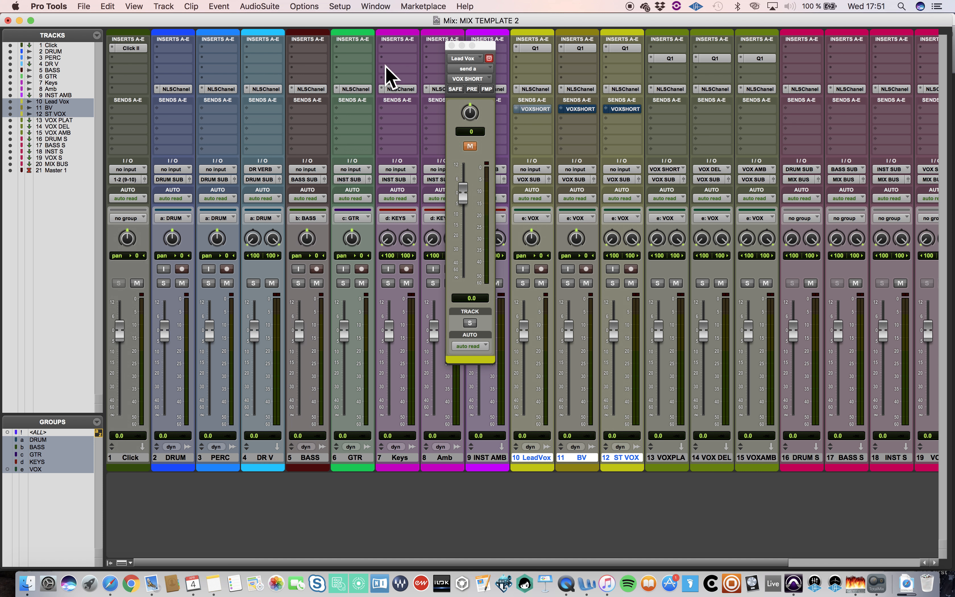
pyautogui.click(452, 46)
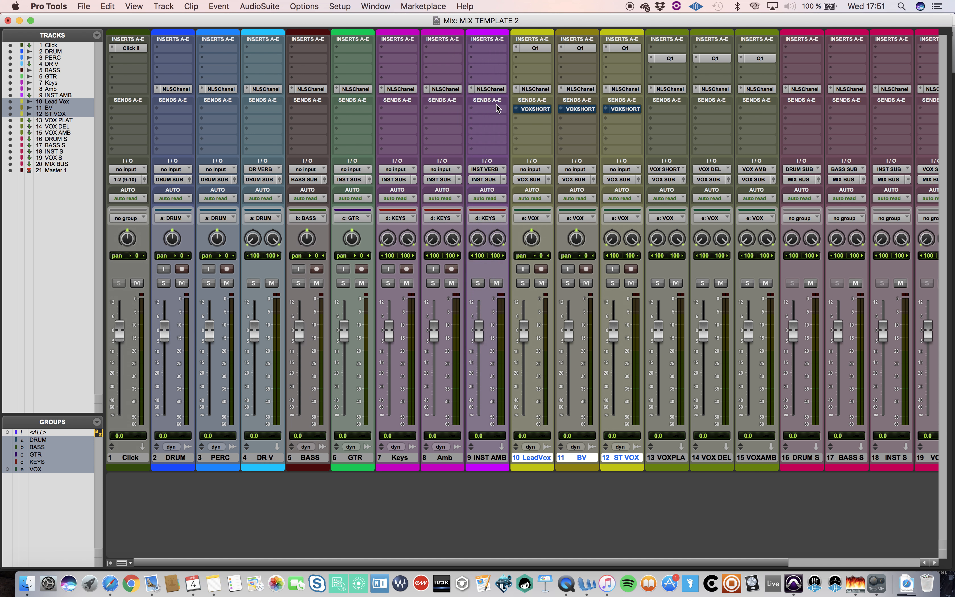
# Add send B to the stereo VOX DEL bus on Lead Vox, BV and ST VOX at 0.0 dB, and mute it
pyautogui.click(518, 119)
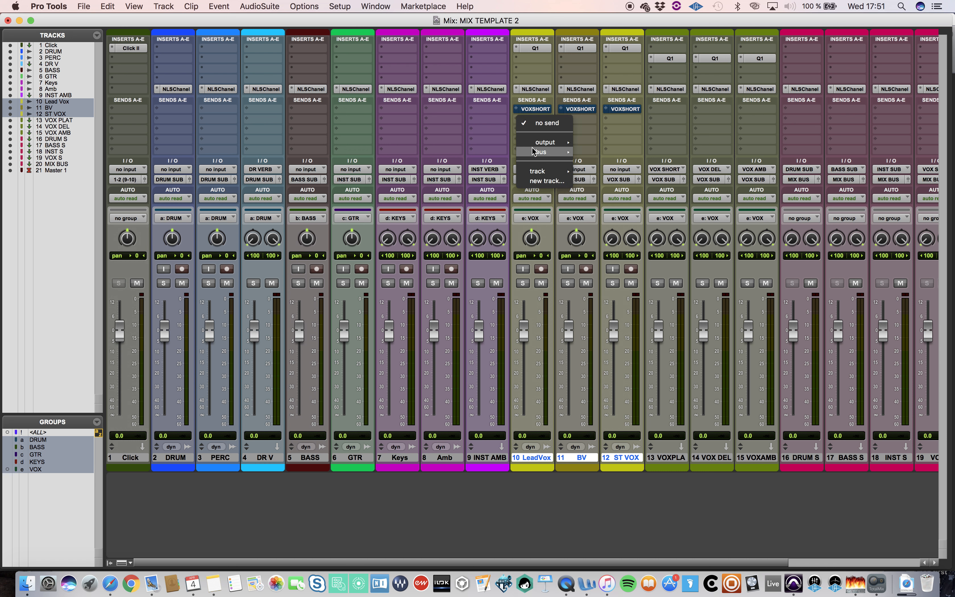
pyautogui.keyDown('alt'); pyautogui.keyDown('shift'); pyautogui.click(614, 387); pyautogui.keyUp('shift'); pyautogui.keyUp('alt')
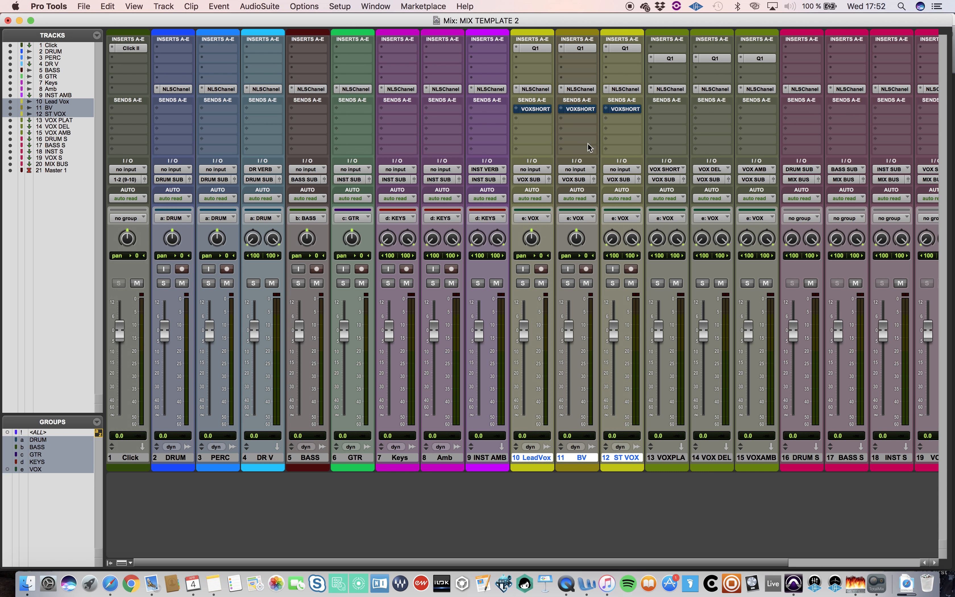
pyautogui.keyDown('alt'); pyautogui.click(463, 278); pyautogui.keyUp('alt')
pyautogui.click(452, 46)
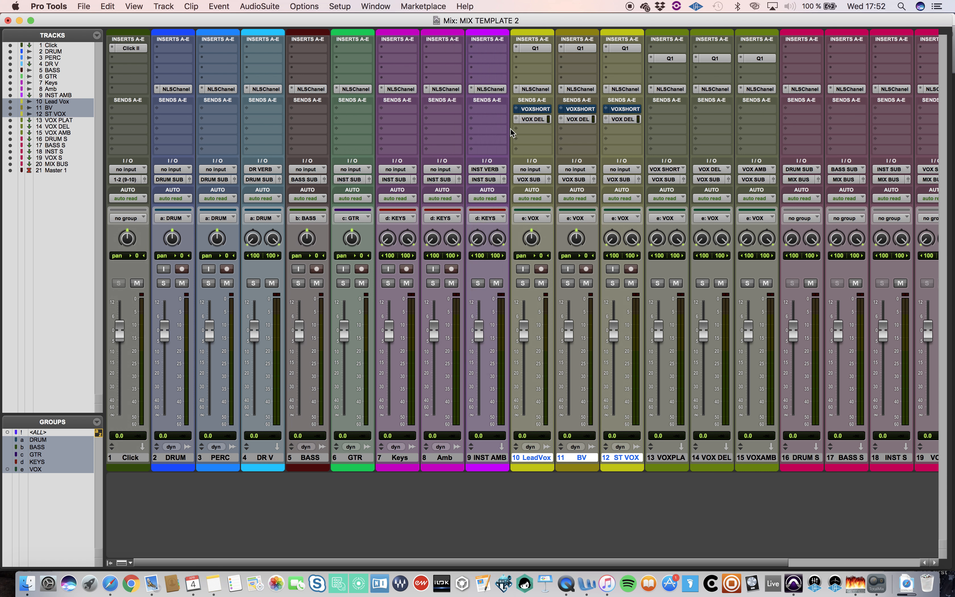
pyautogui.click(524, 120)
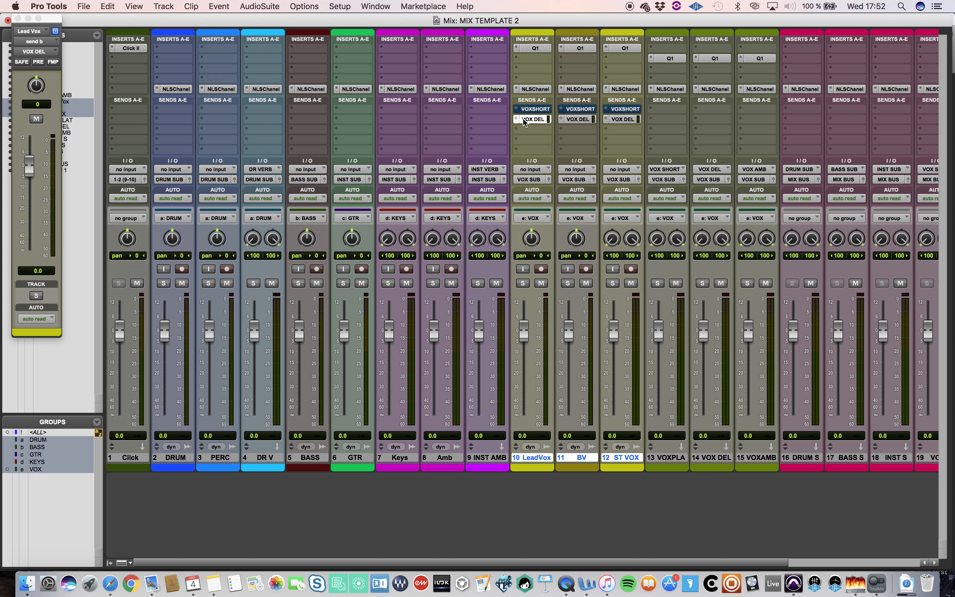
pyautogui.click(523, 120)
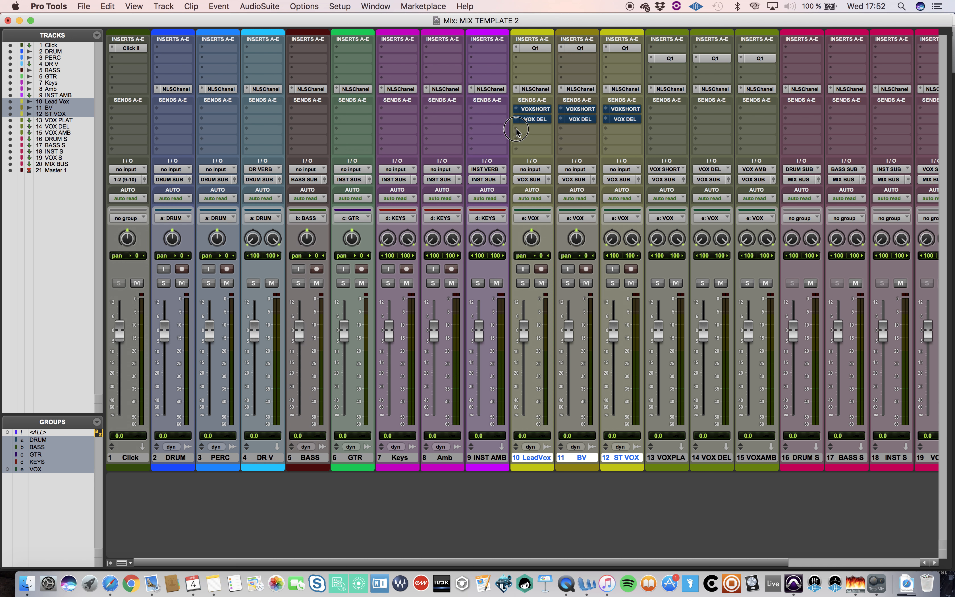
# Add send C to the stereo VOX AMB bus on Lead Vox, BV and ST VOX at 0.0 dB, mute it and close its window
pyautogui.click(525, 129)
pyautogui.moveTo(548, 162)
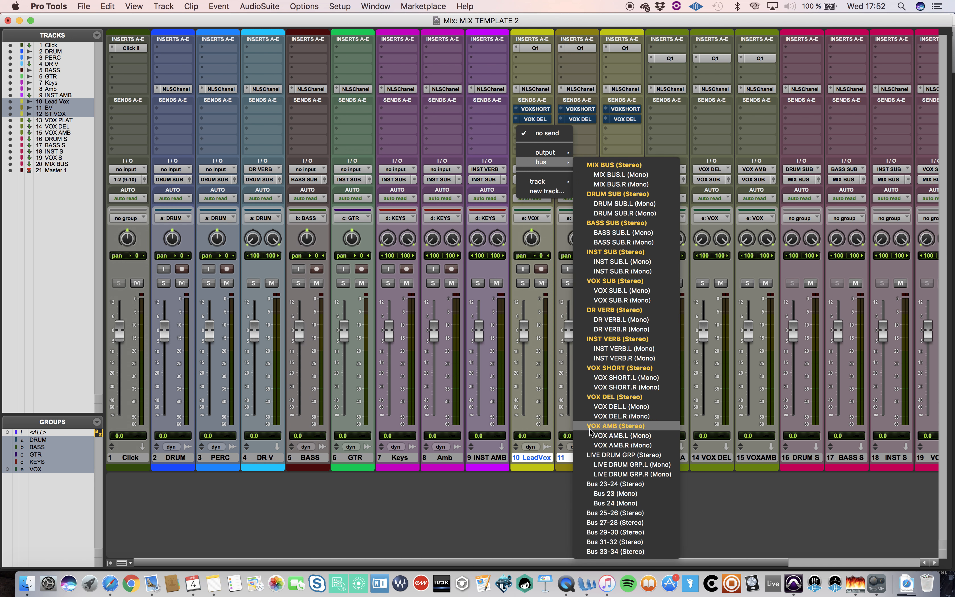
pyautogui.click(616, 426)
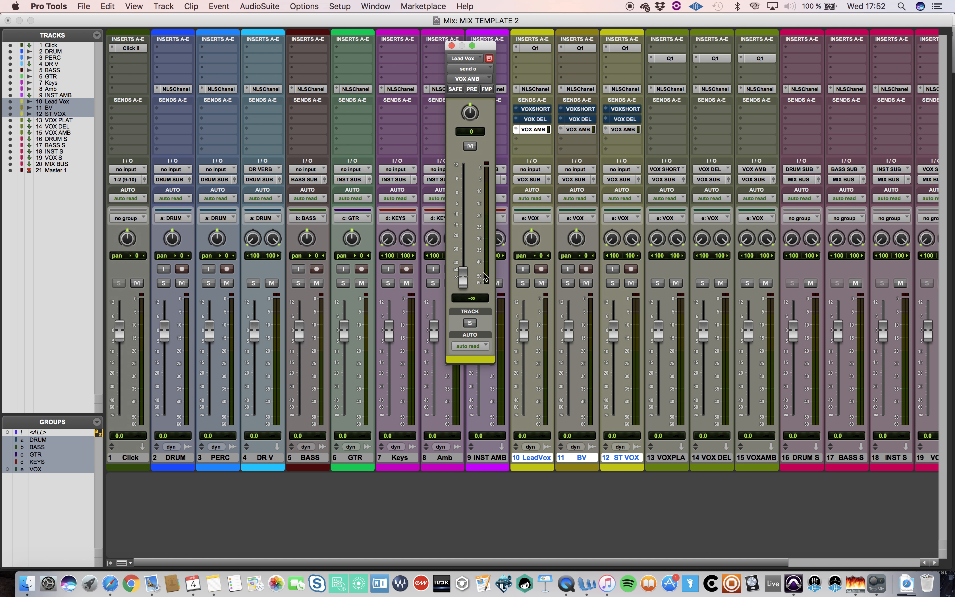
pyautogui.keyDown('alt'); pyautogui.click(464, 277); pyautogui.keyUp('alt')
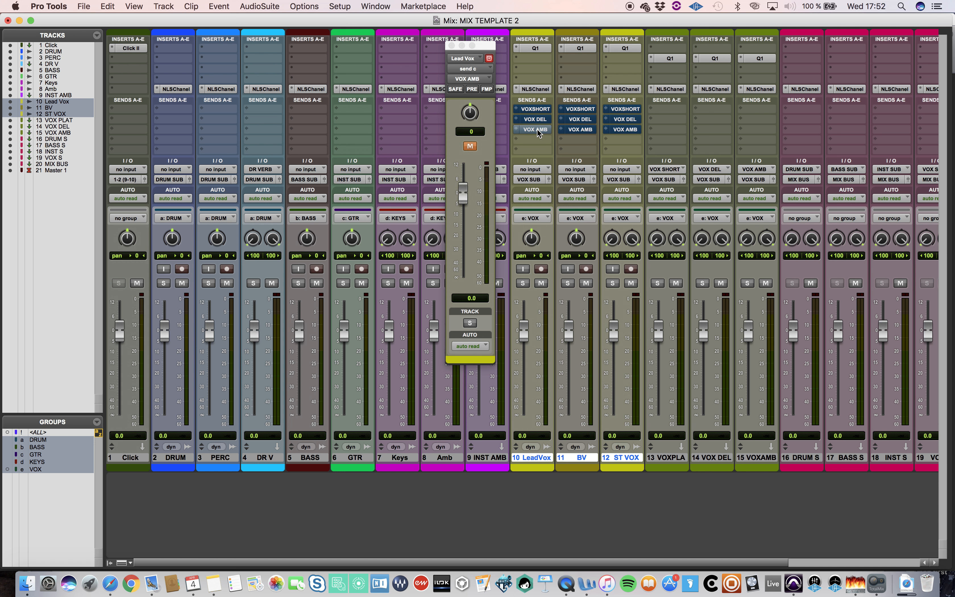
pyautogui.click(452, 46)
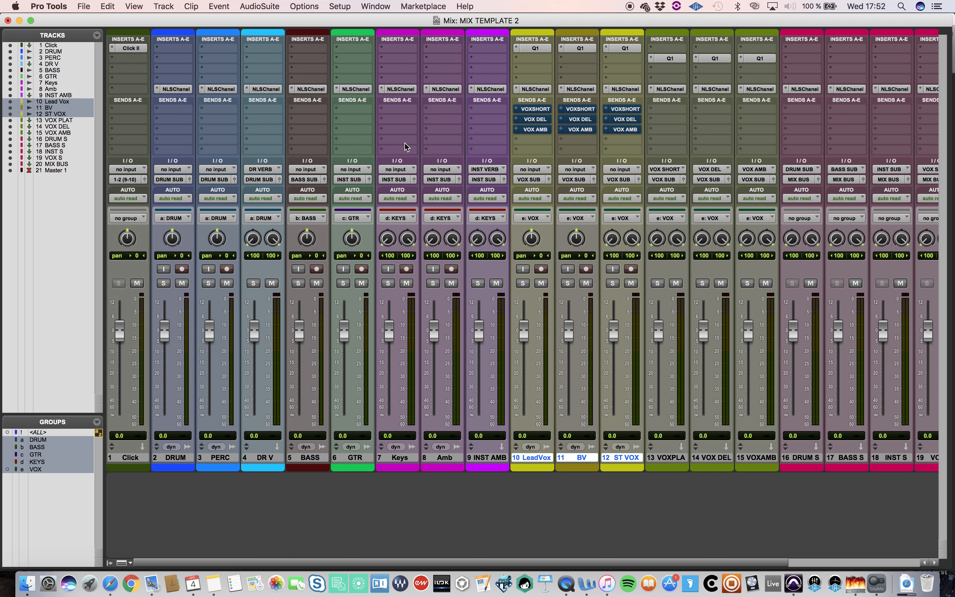
# Switch to the Edit window and look over the template's tracks from Click down to Master 1
pyautogui.click(481, 458)
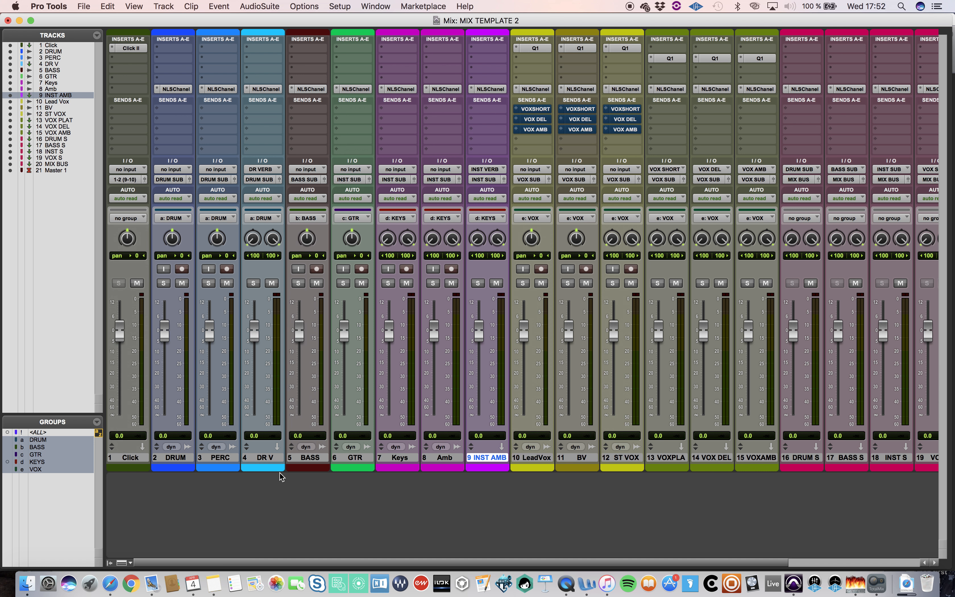
pyautogui.click(267, 458)
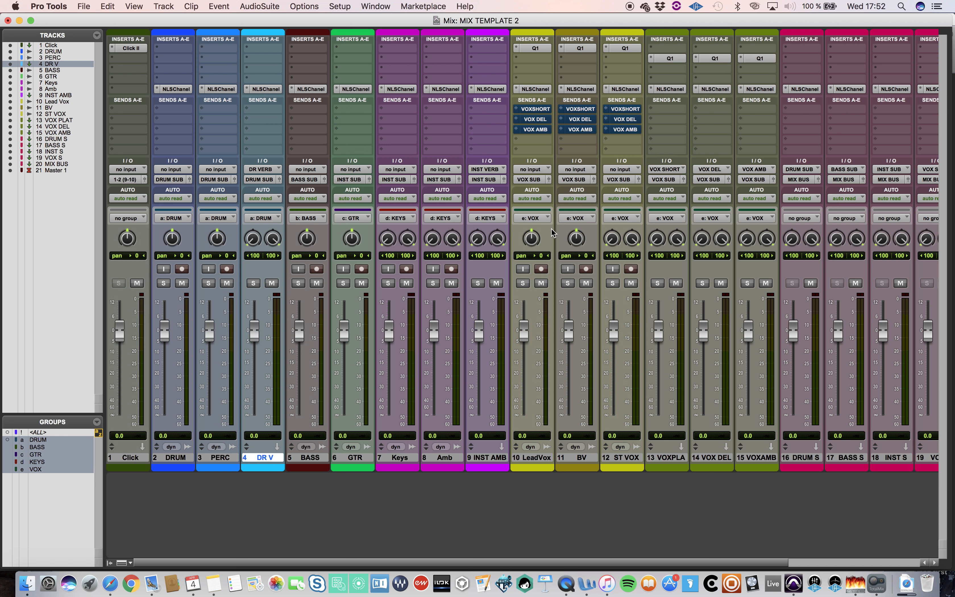
pyautogui.press('super+equal')
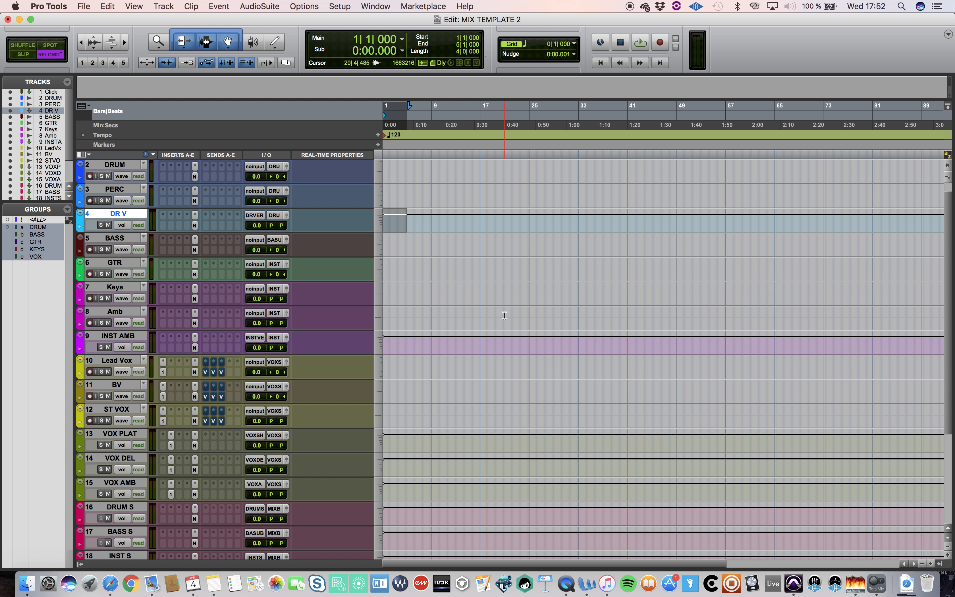
pyautogui.scroll(1, 517, 279)
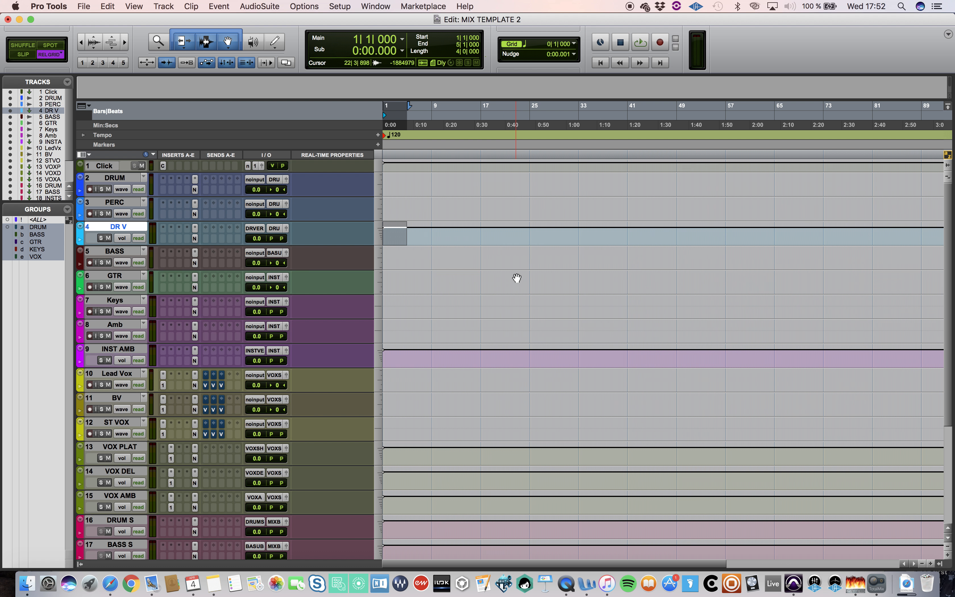
pyautogui.click(112, 201)
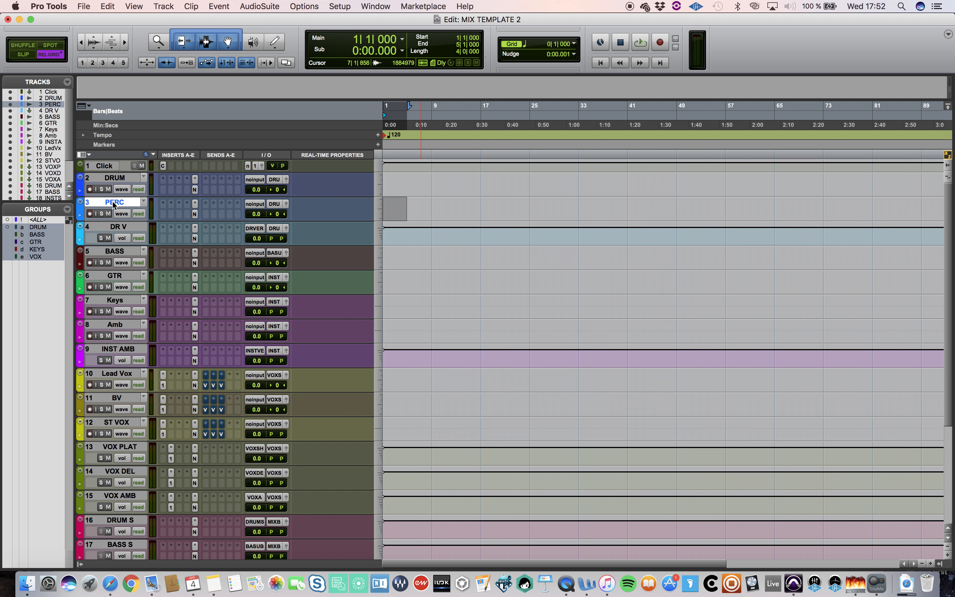
pyautogui.rightClick(112, 201)
pyautogui.click(507, 366)
pyautogui.scroll(-7, 467, 410)
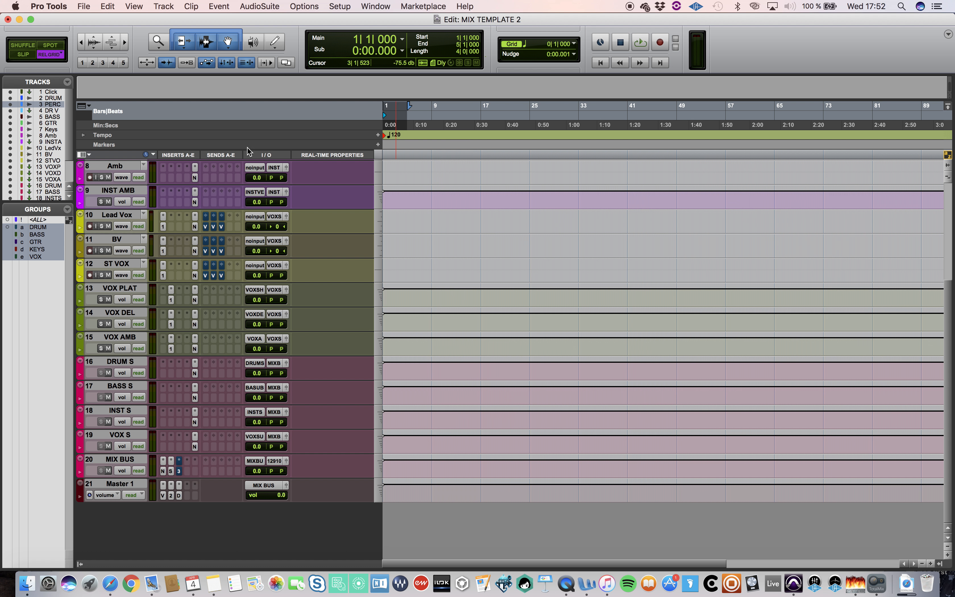
pyautogui.click(81, 6)
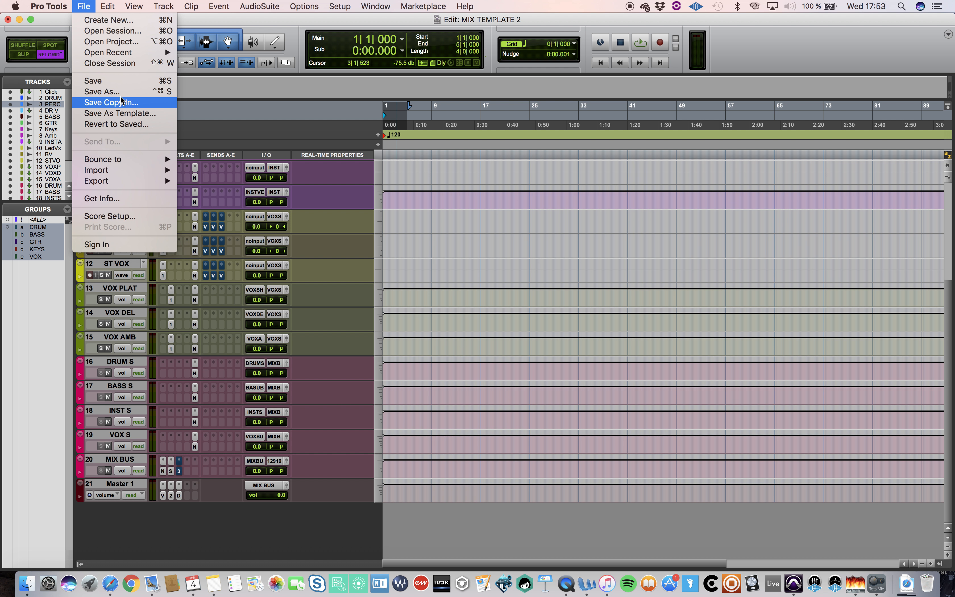
pyautogui.click(110, 92)
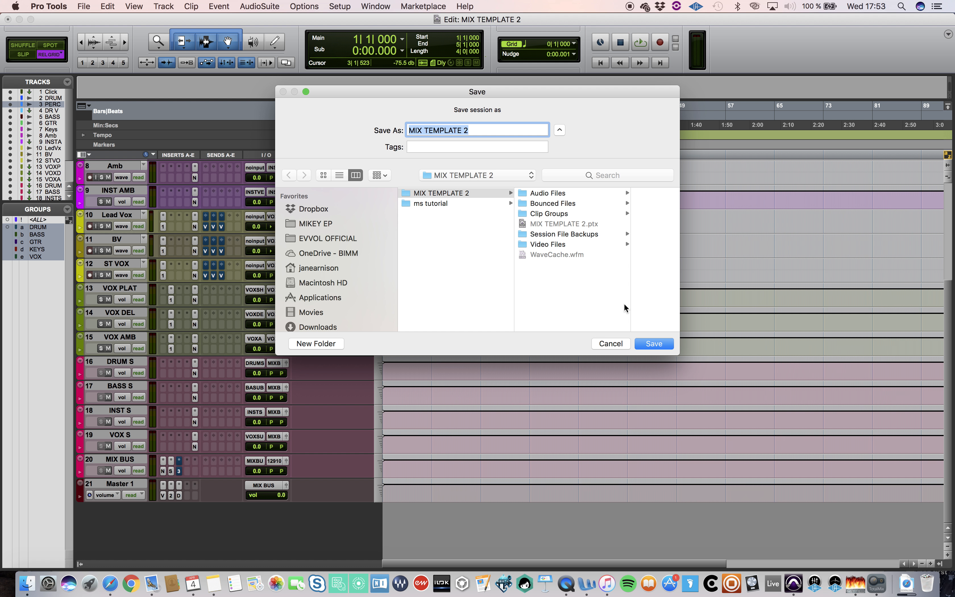
pyautogui.click(616, 347)
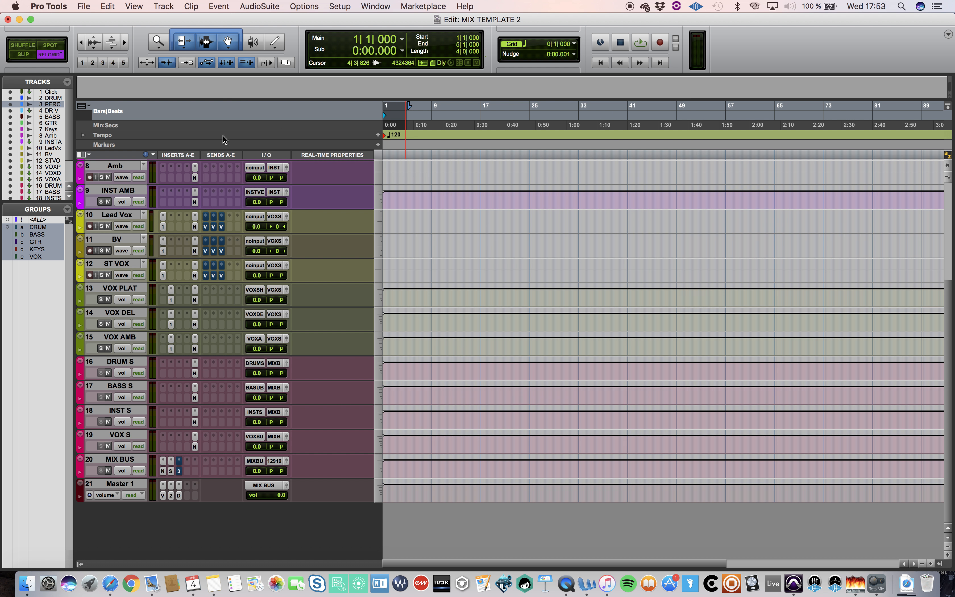
# Save the session as a system template named MIX TEMPLATE 2 in the MY OWN TEMPLATES category, without including media
pyautogui.click(85, 7)
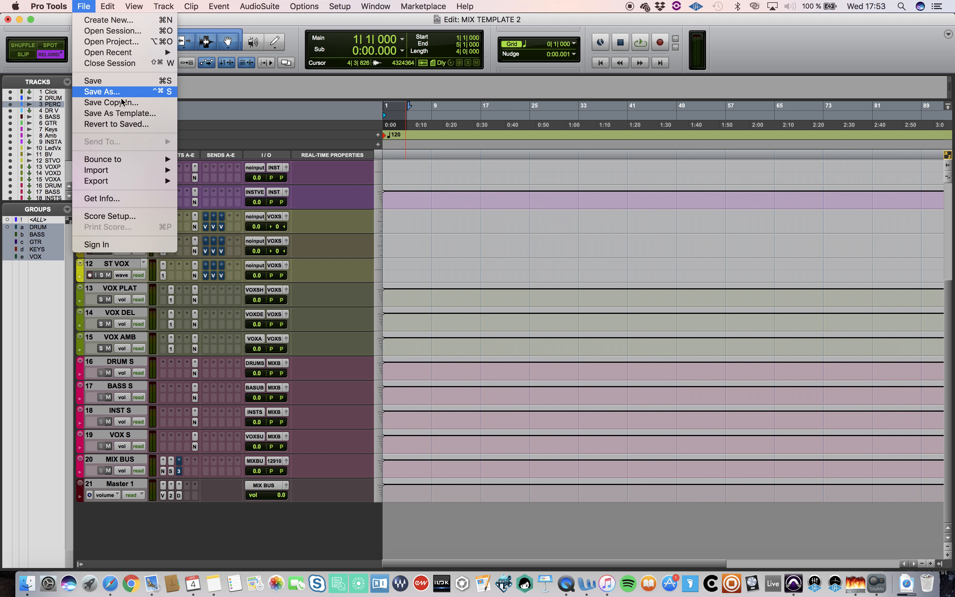
pyautogui.click(107, 113)
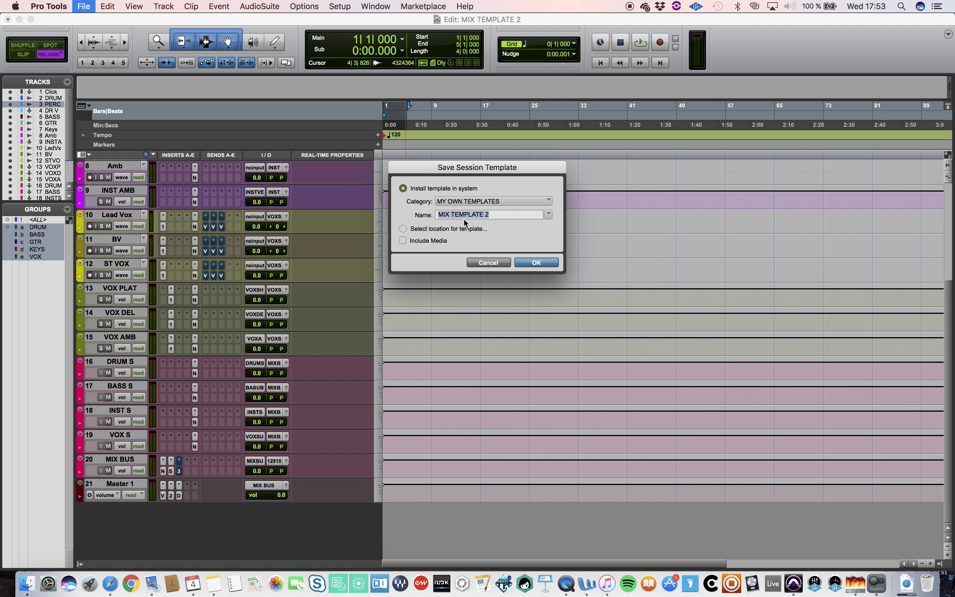
pyautogui.click(473, 202)
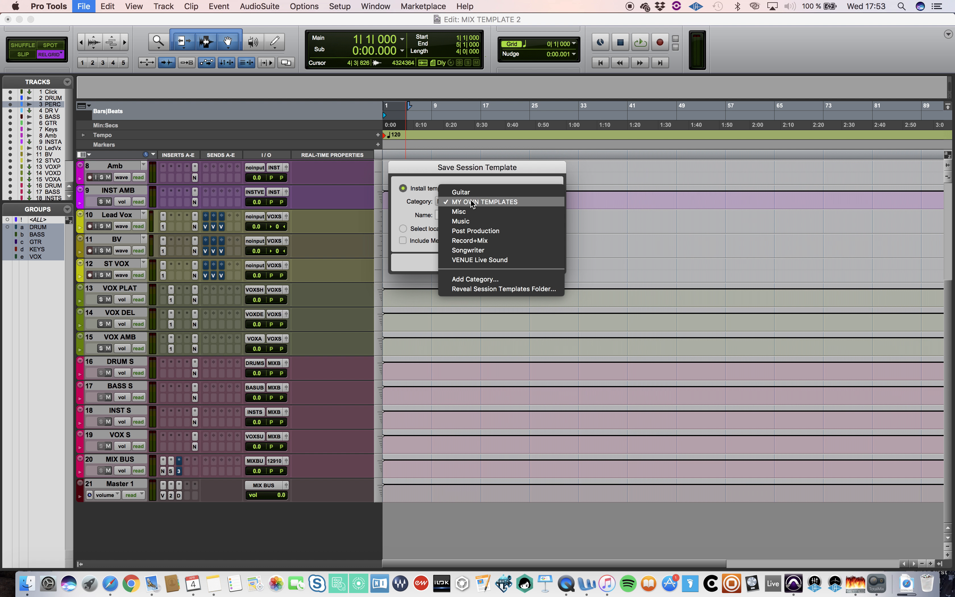
pyautogui.click(430, 207)
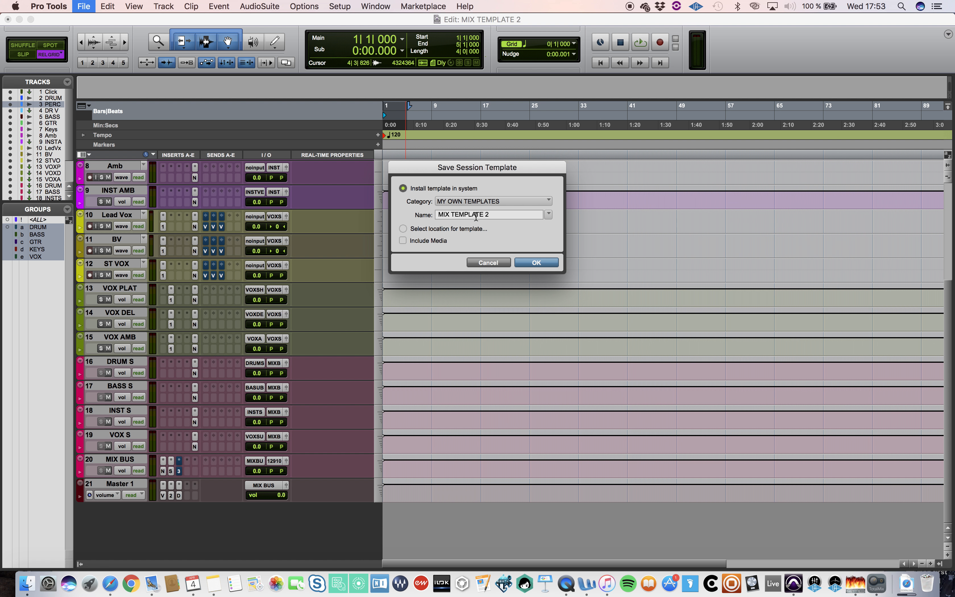
pyautogui.click(537, 263)
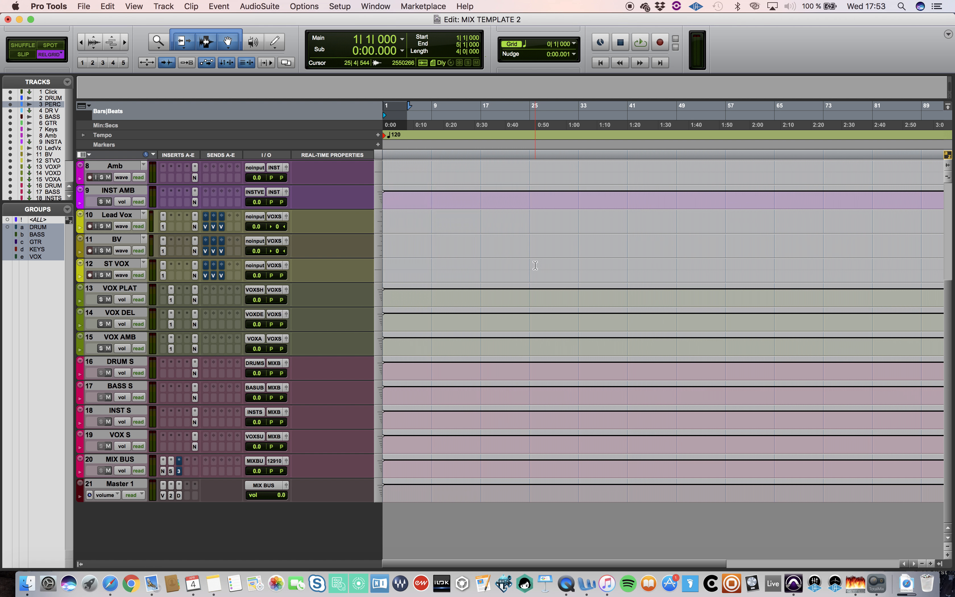
# Close the MIX TEMPLATE 2 session without saving its changes
pyautogui.click(81, 7)
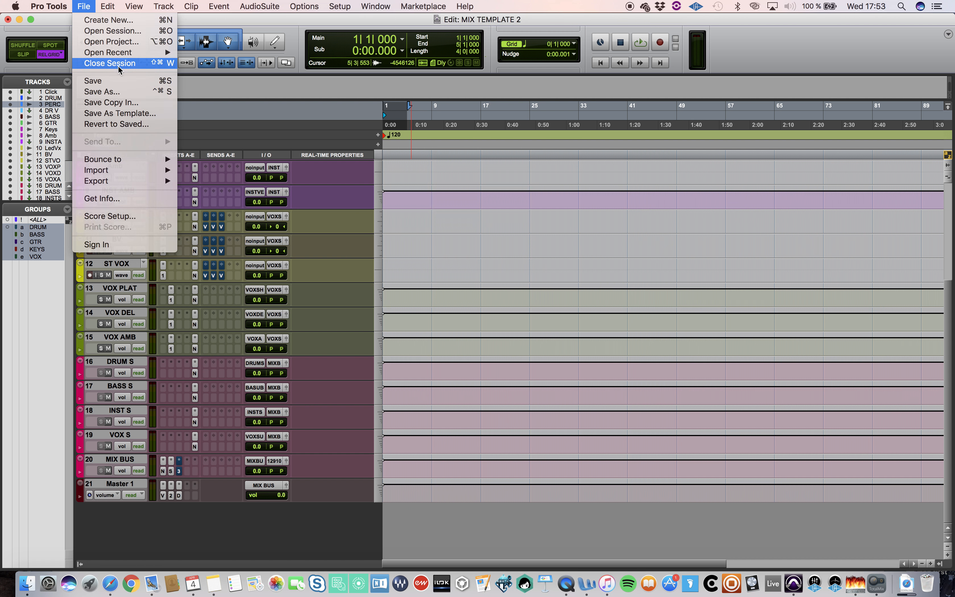
pyautogui.click(118, 64)
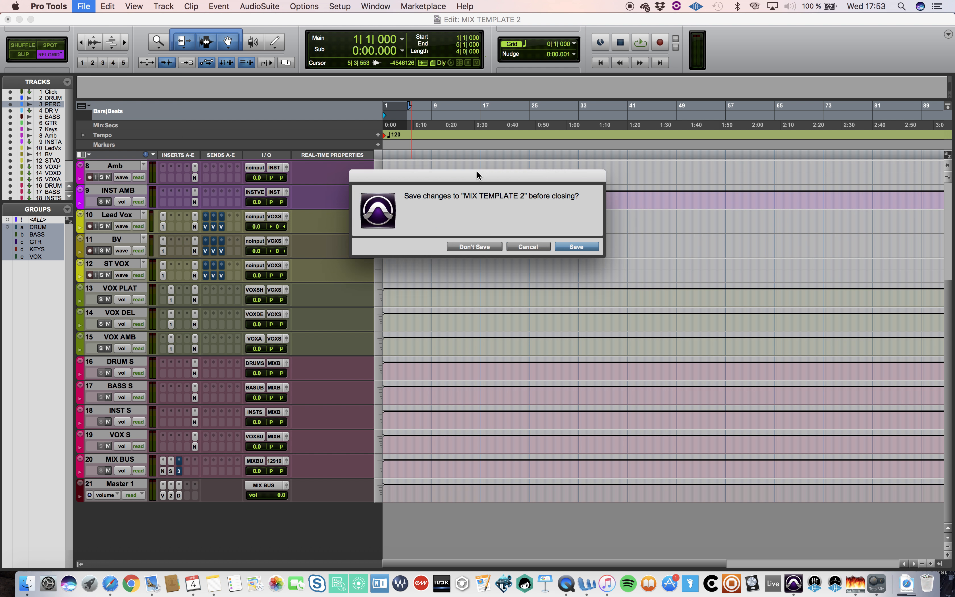
pyautogui.click(475, 247)
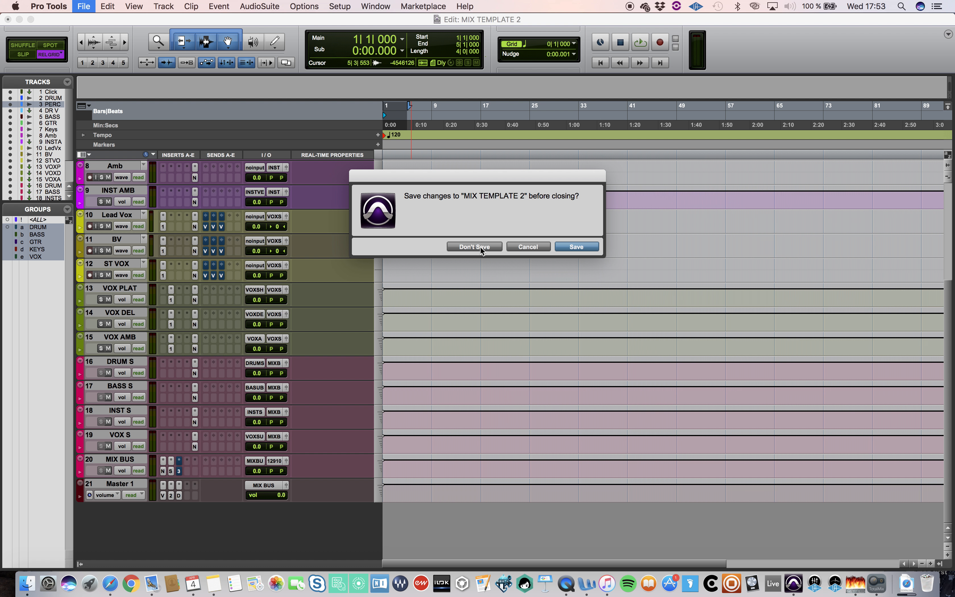
# Reopen the MIX TEMPLATE 2 session from the recently used sessions
pyautogui.click(83, 5)
pyautogui.moveTo(118, 52)
pyautogui.click(212, 52)
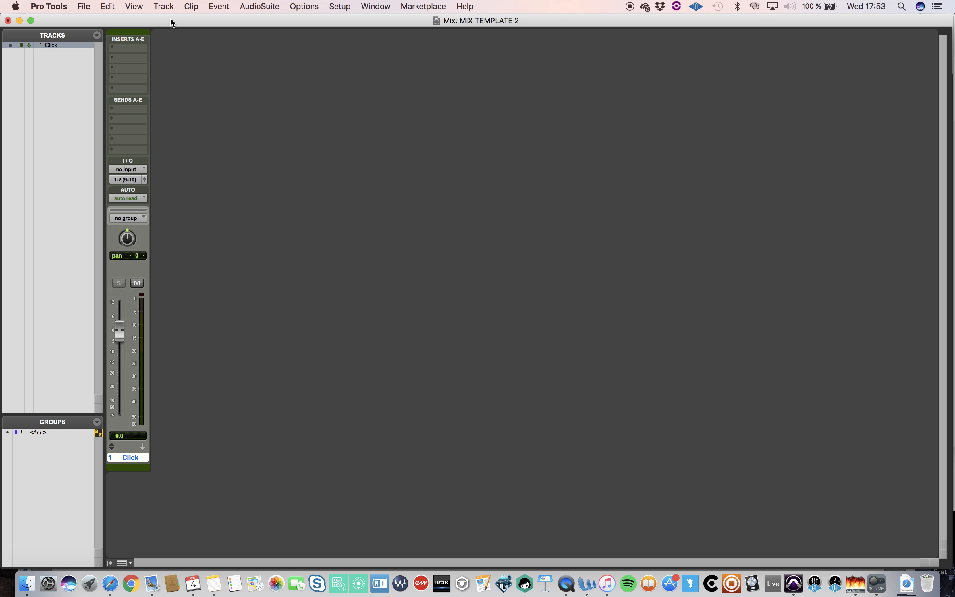
# Create a new local session from the MIX TEMPLATE 2 template in MY OWN TEMPLATES, discarding changes to the open session
pyautogui.click(81, 7)
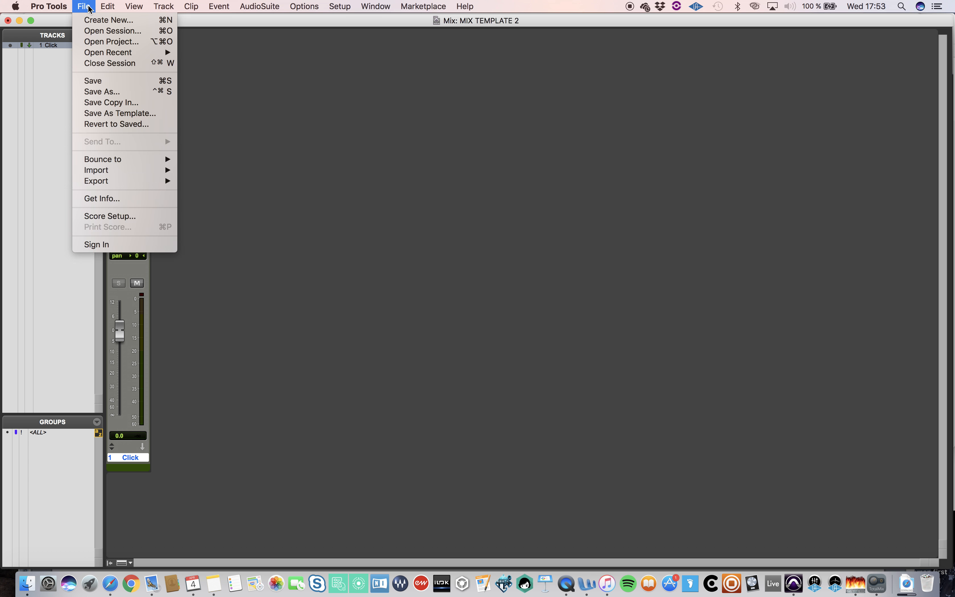
pyautogui.click(101, 20)
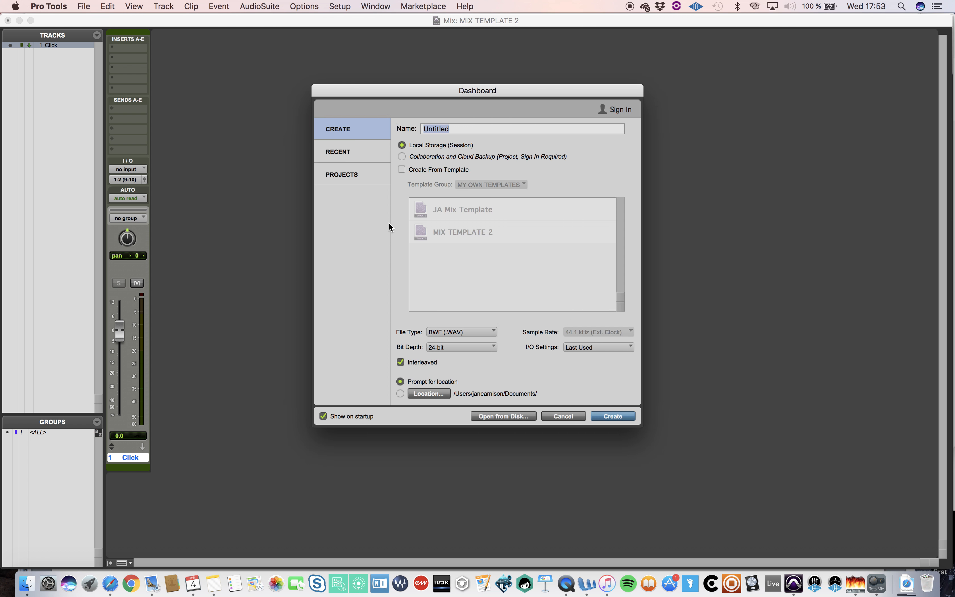
pyautogui.click(402, 170)
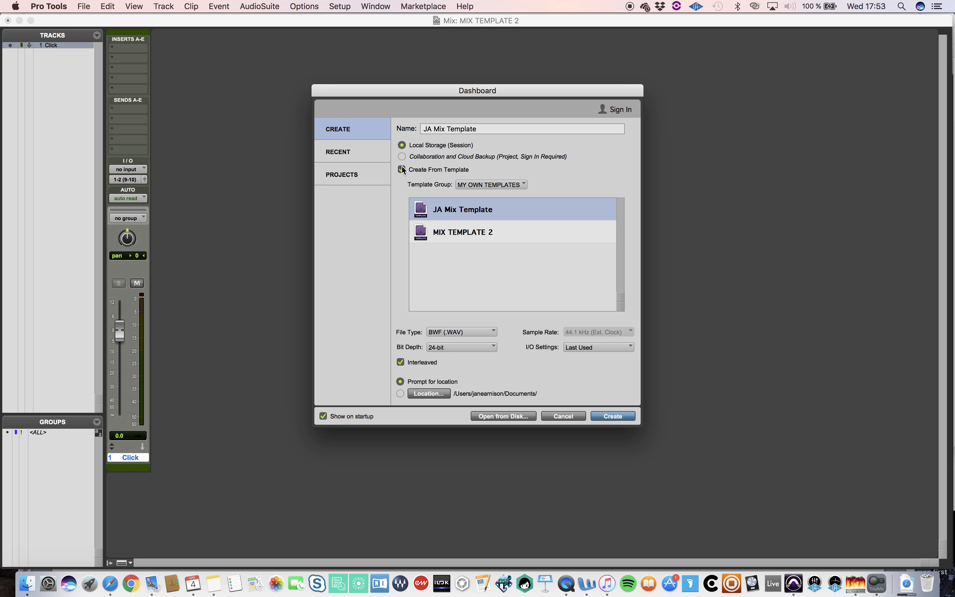
pyautogui.click(473, 236)
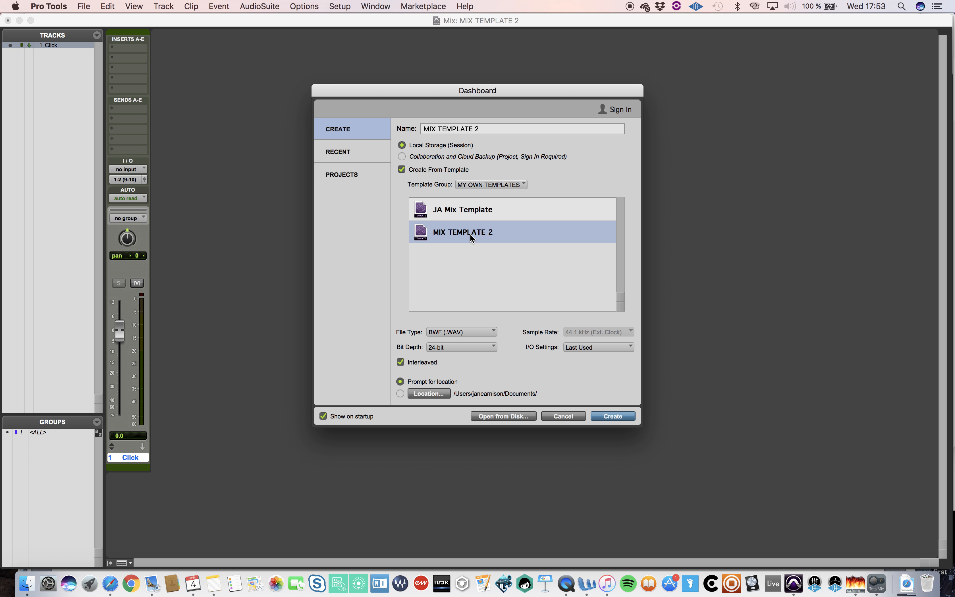
pyautogui.click(612, 416)
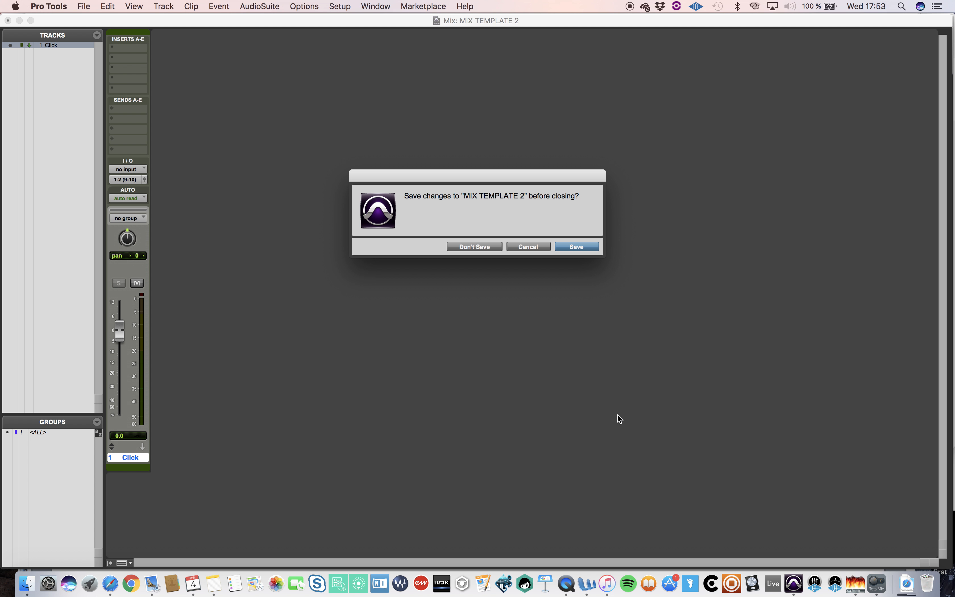
pyautogui.click(474, 246)
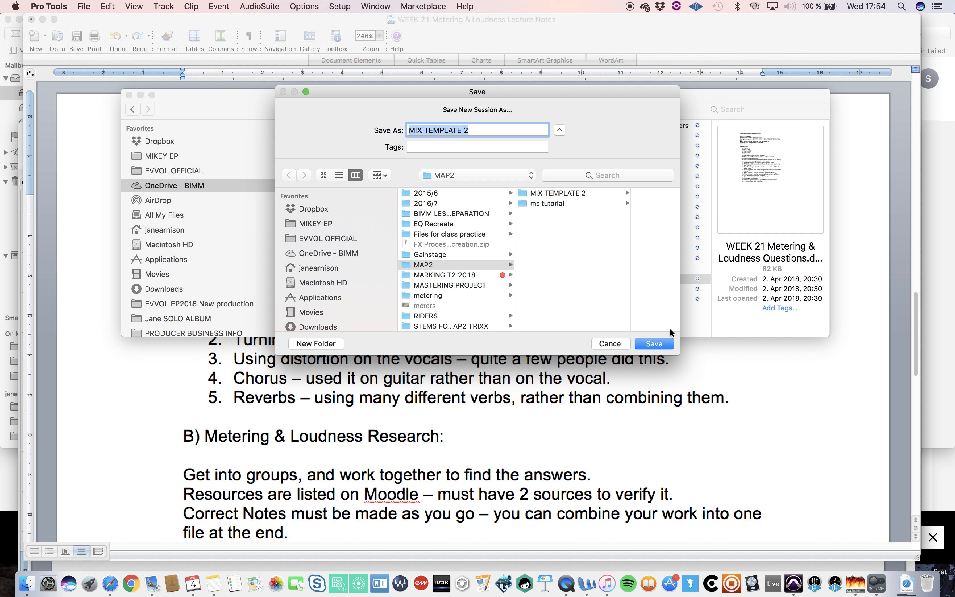
# Save the new session in the MAP2 folder, naming it with the person's first name followed by "mix project"
pyautogui.write('chris mix')
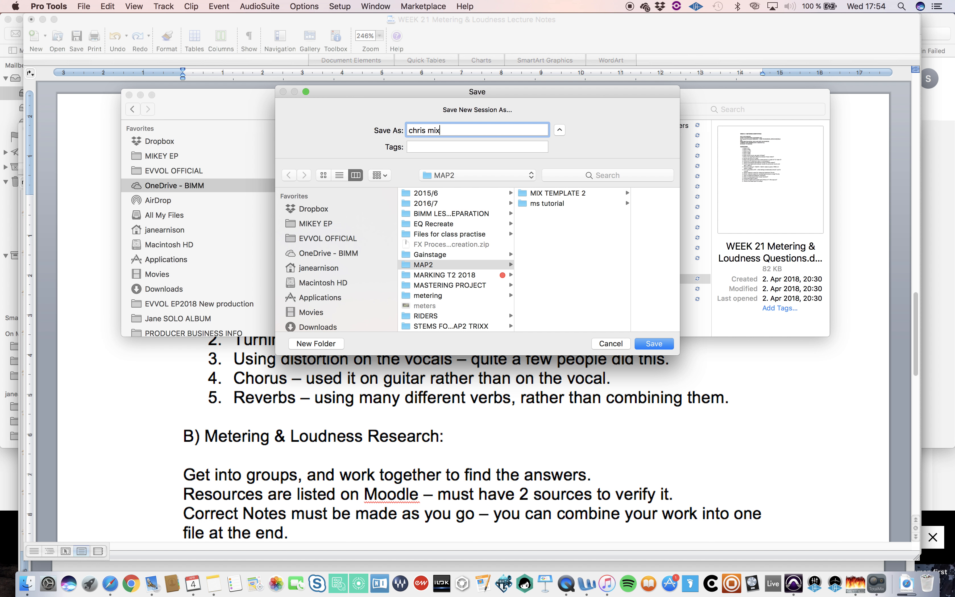
pyautogui.write(' project')
pyautogui.press('Return')
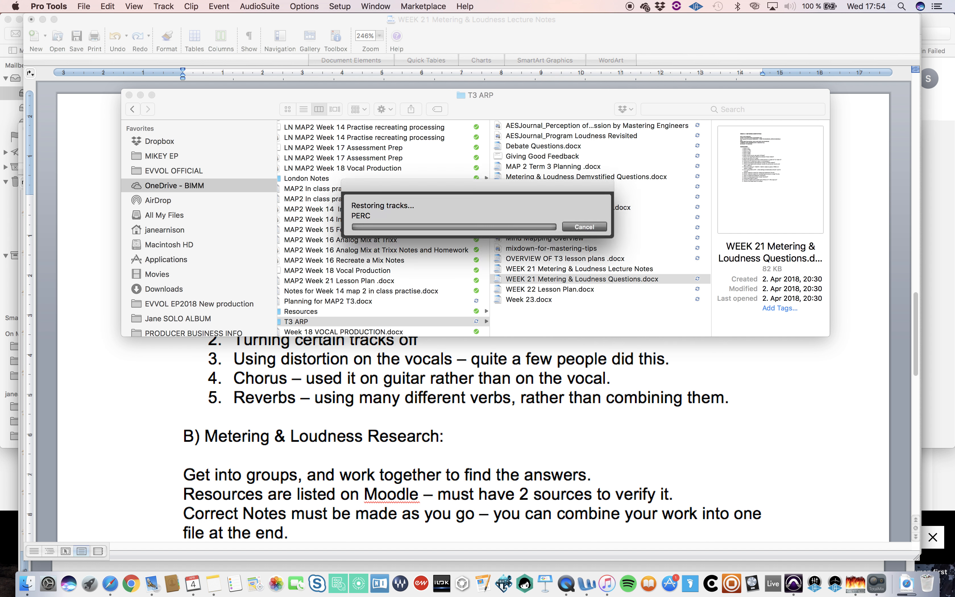